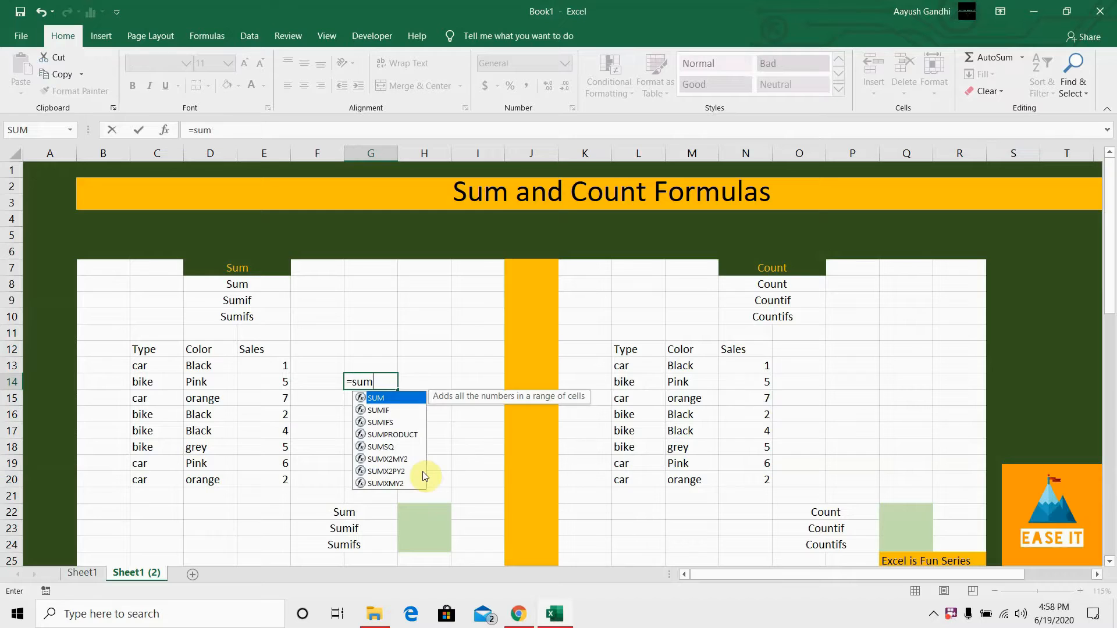
Insert the SUM function into the formula being entered in G14.
key(BackSpace)
key(BackSpace)
text(u)
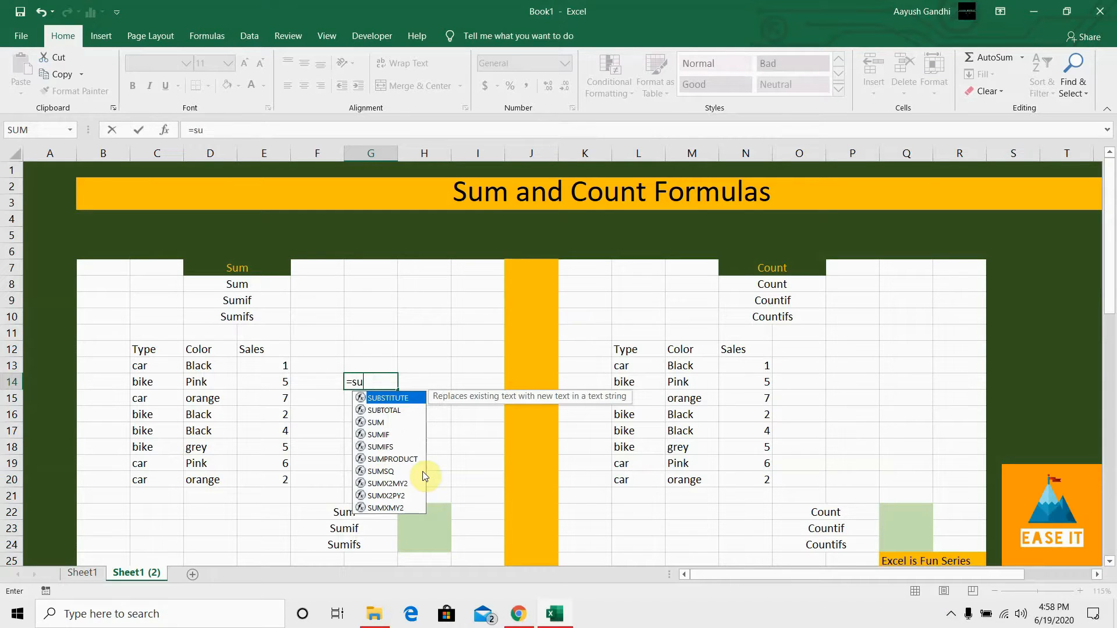
key(Down)
key(Down)
key(Up)
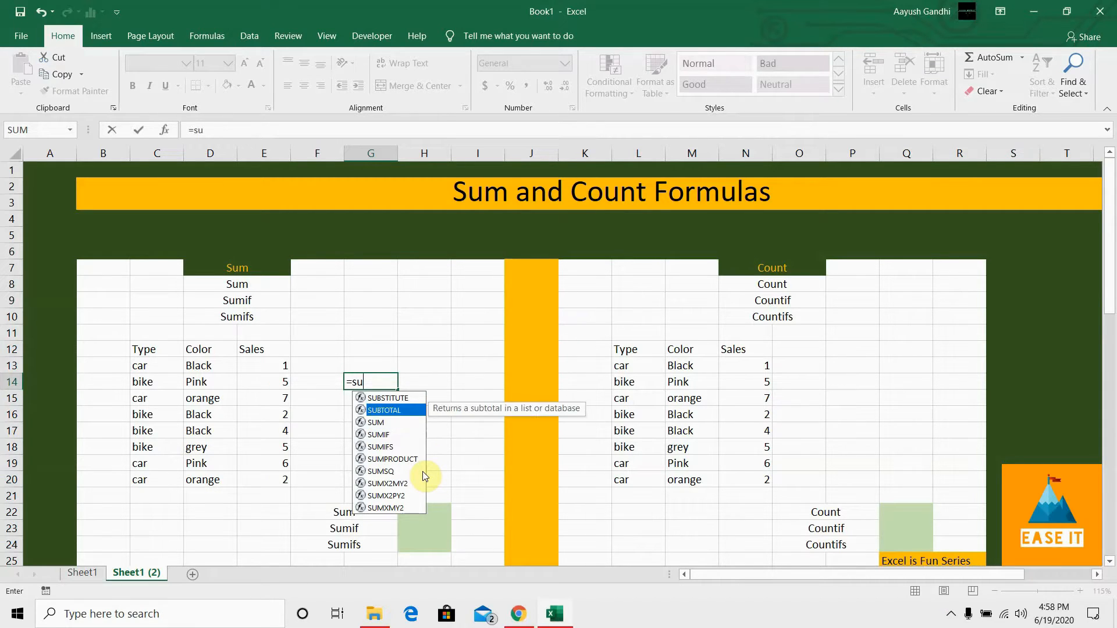
key(Down)
key(Down)
key(Up)
key(Up)
key(Down)
key(Down)
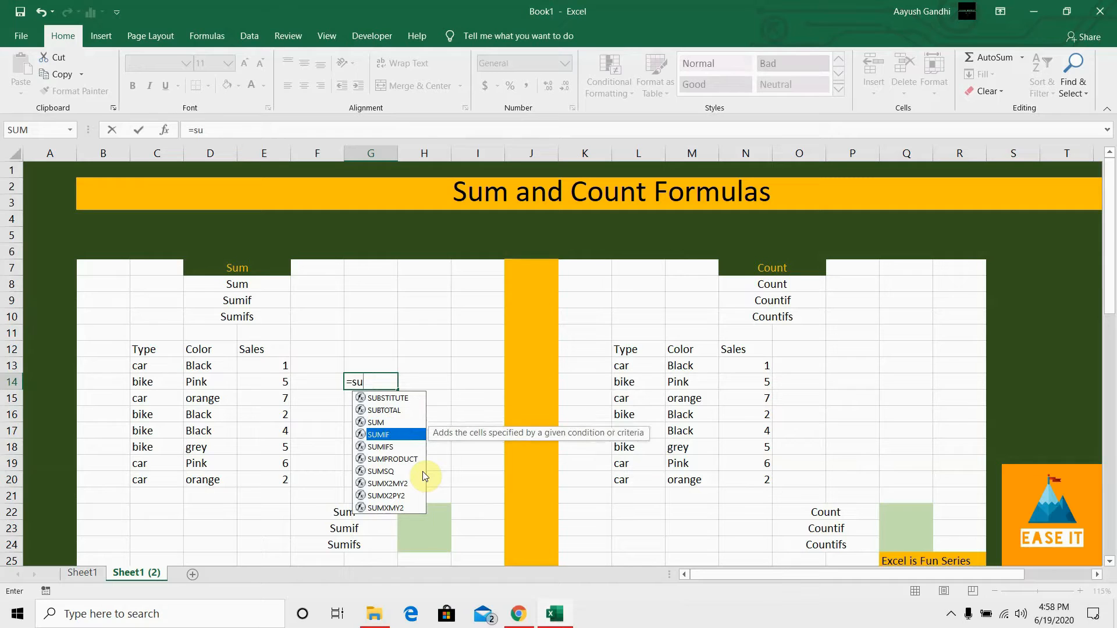
key(Up)
key(Tab)
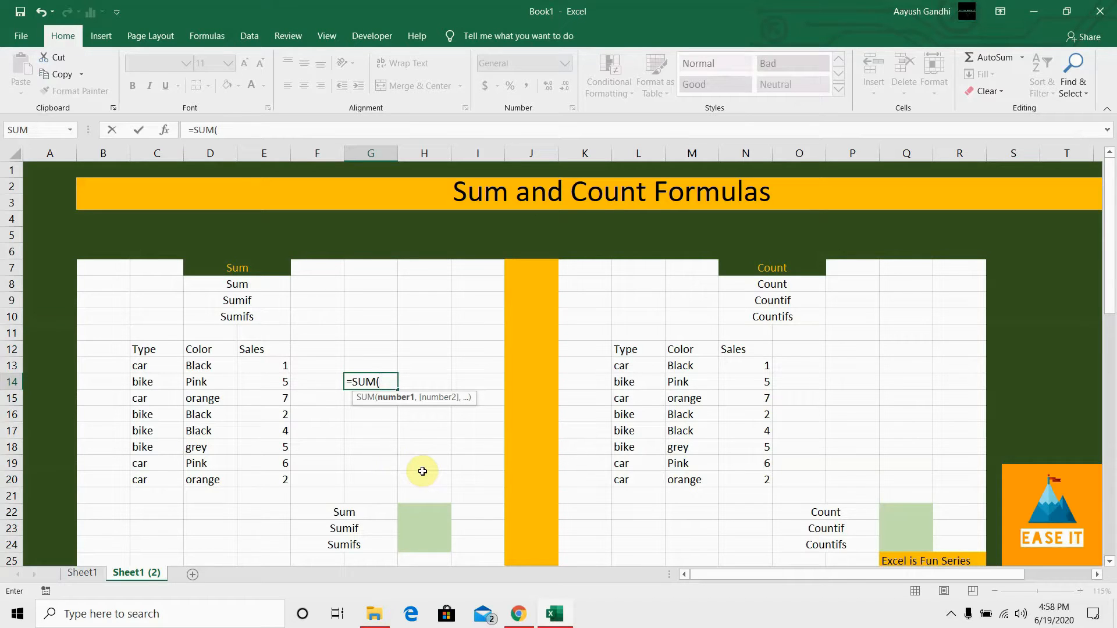
Complete G14's SUM formula with cells E13 and E14 as two separate arguments.
click(262, 366)
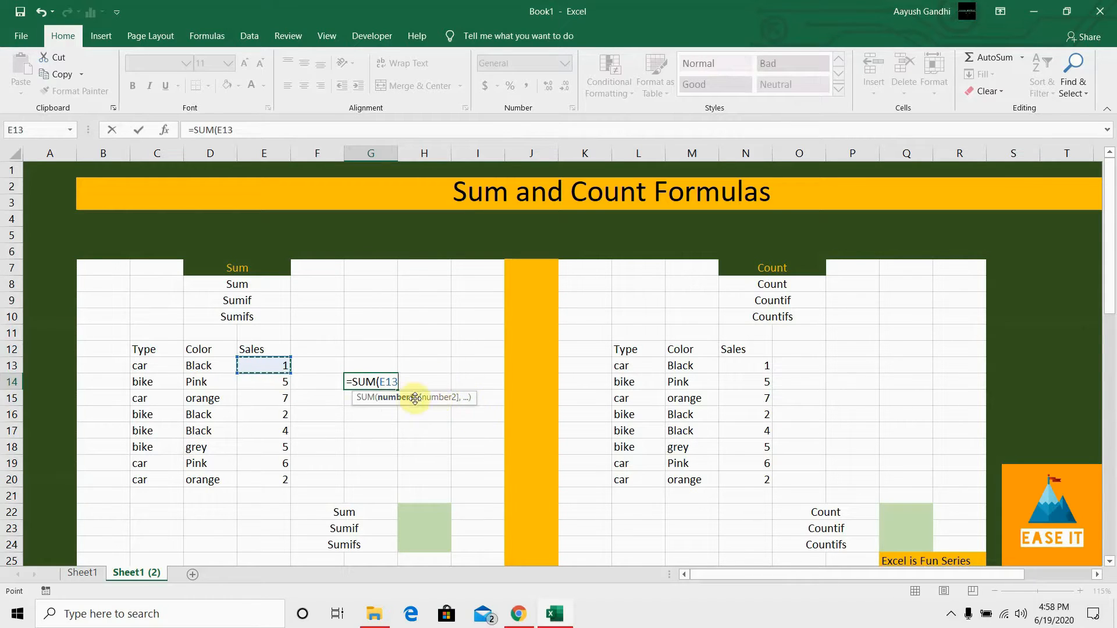
text(,)
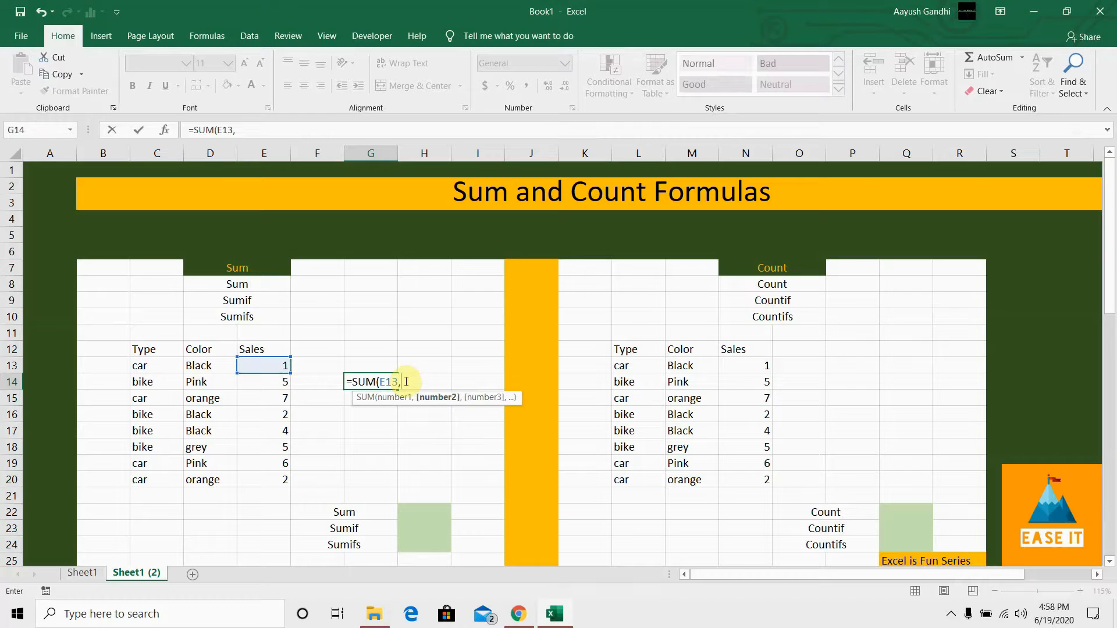
click(273, 381)
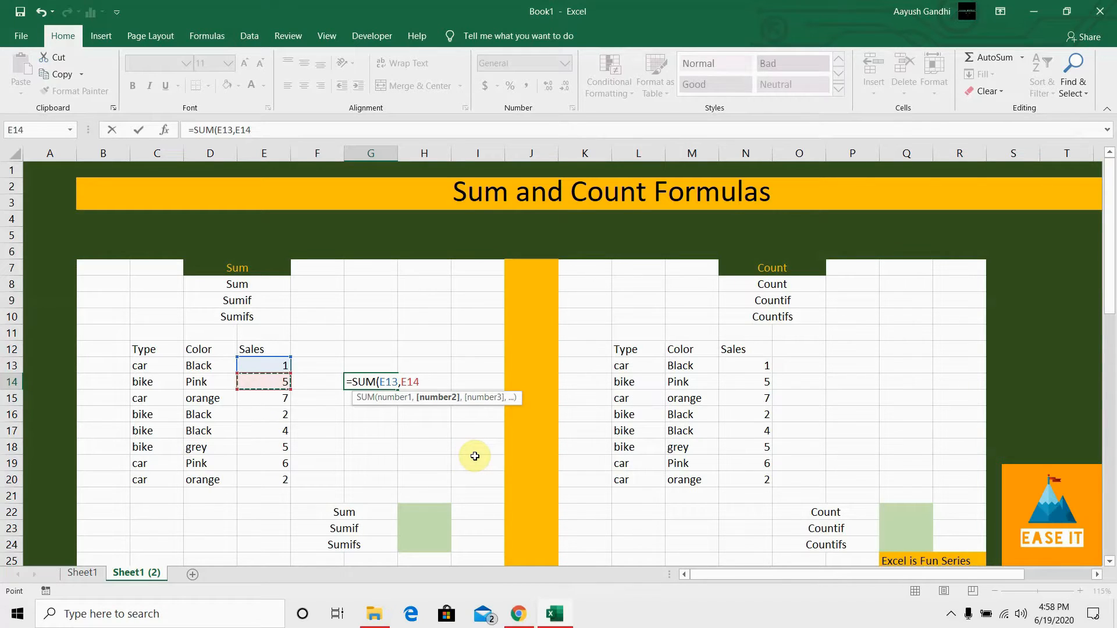
key(Return)
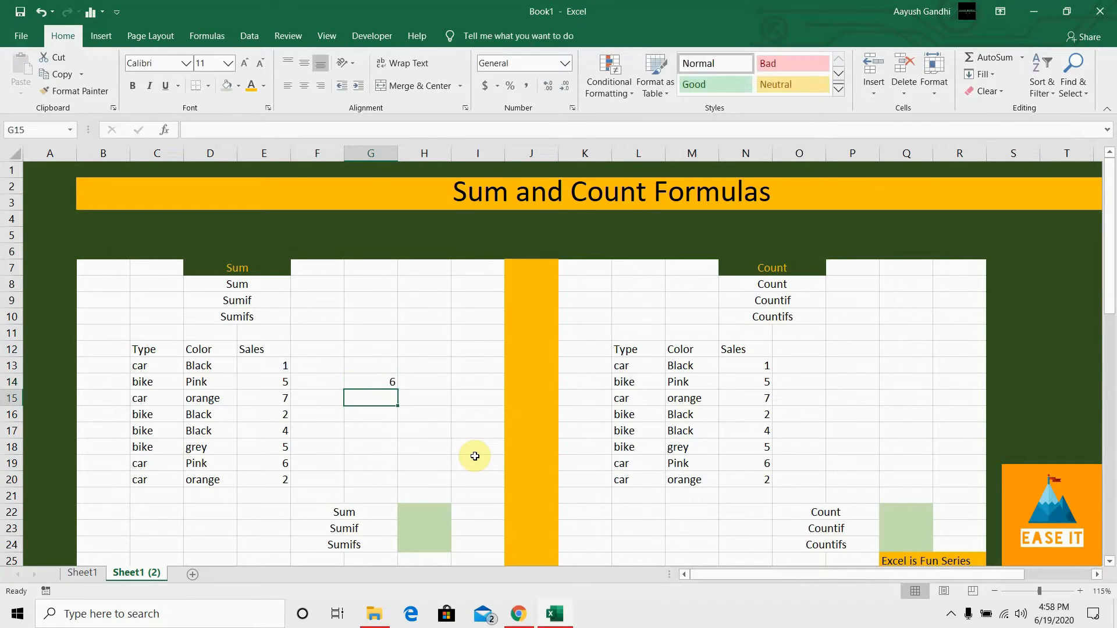
click(373, 383)
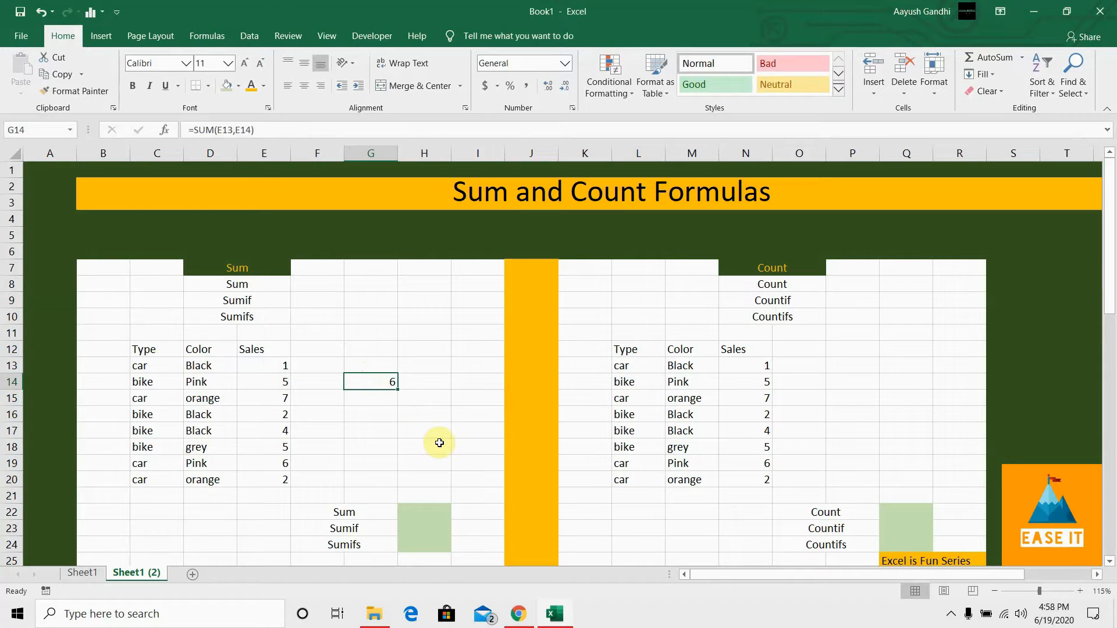
Try a SUM formula in G15 that lists E13, E14 and E15 as separate arguments.
click(382, 396)
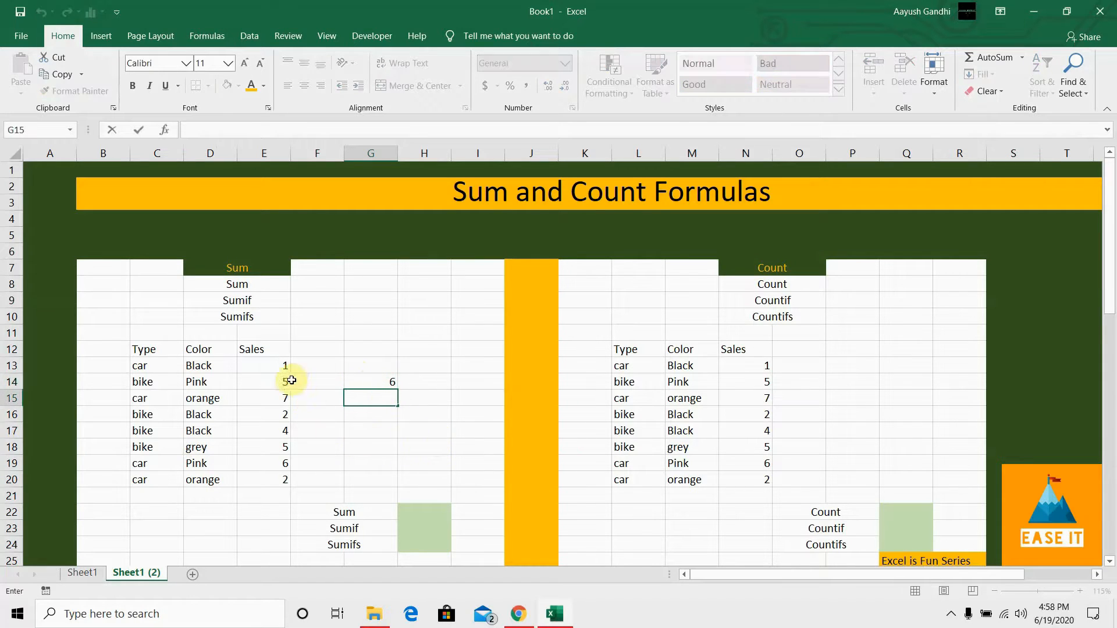
click(273, 364)
drag(273, 365, 269, 480)
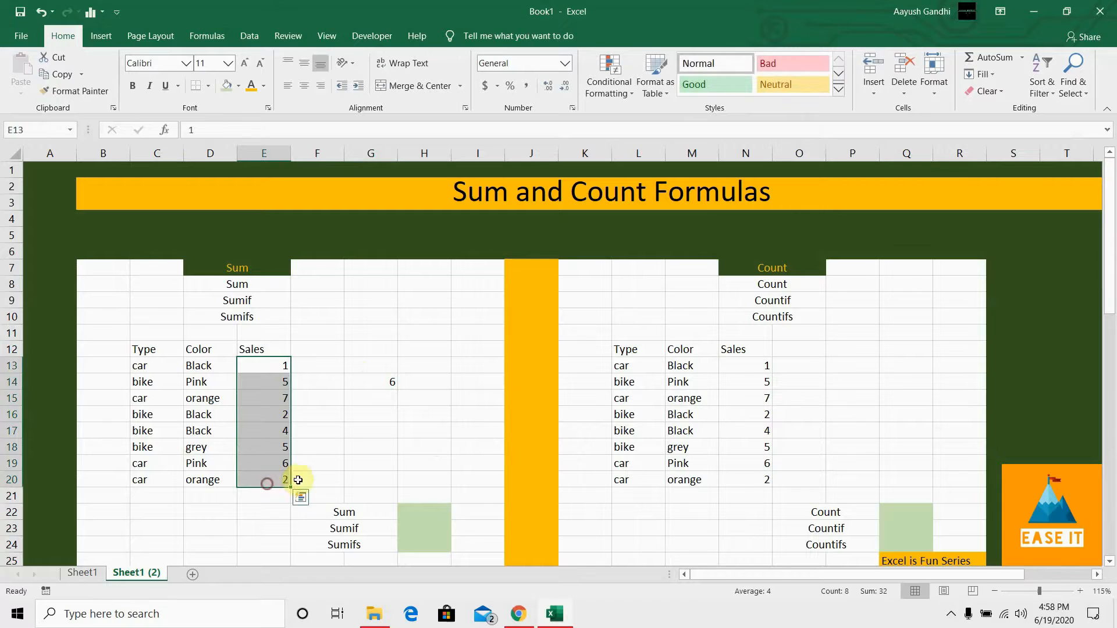
click(378, 396)
text(=sum)
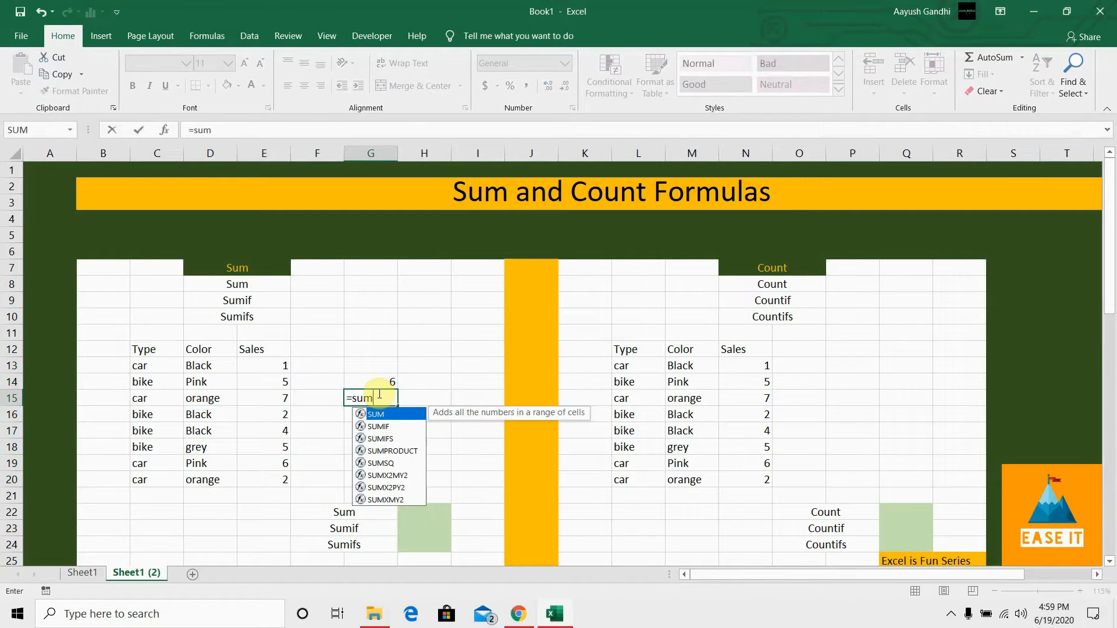
key(Tab)
click(259, 365)
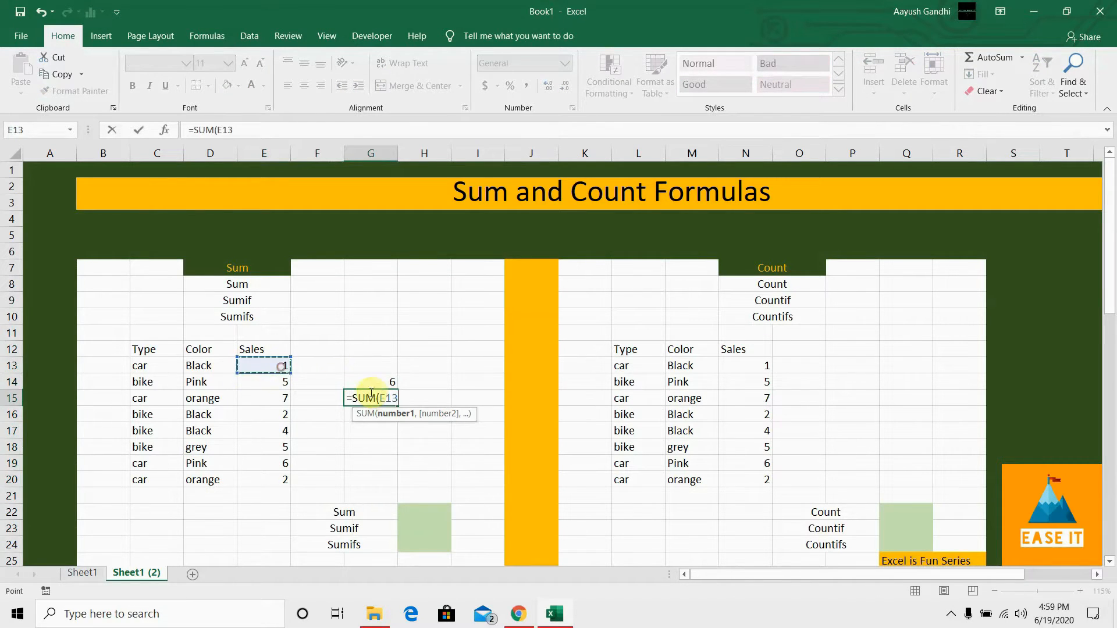
text(,)
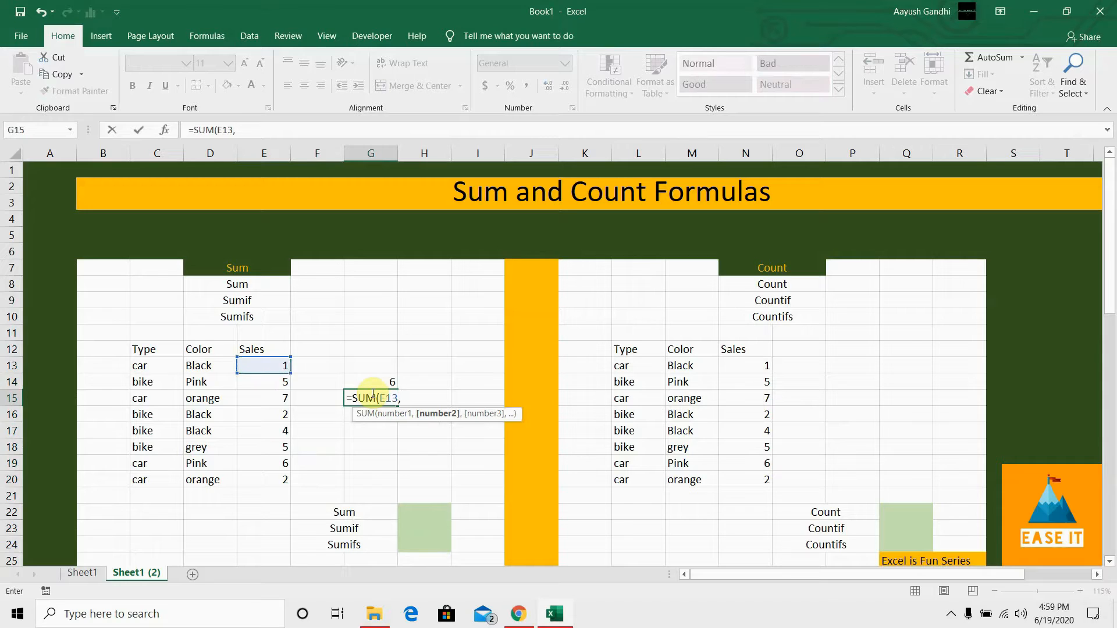
click(270, 384)
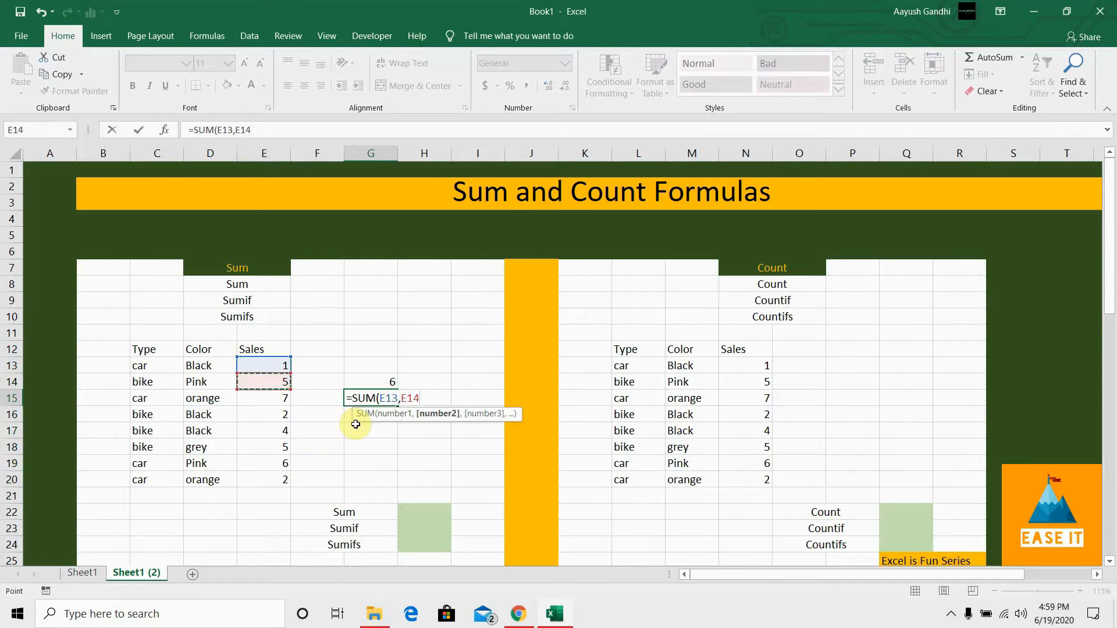
text(,)
click(279, 399)
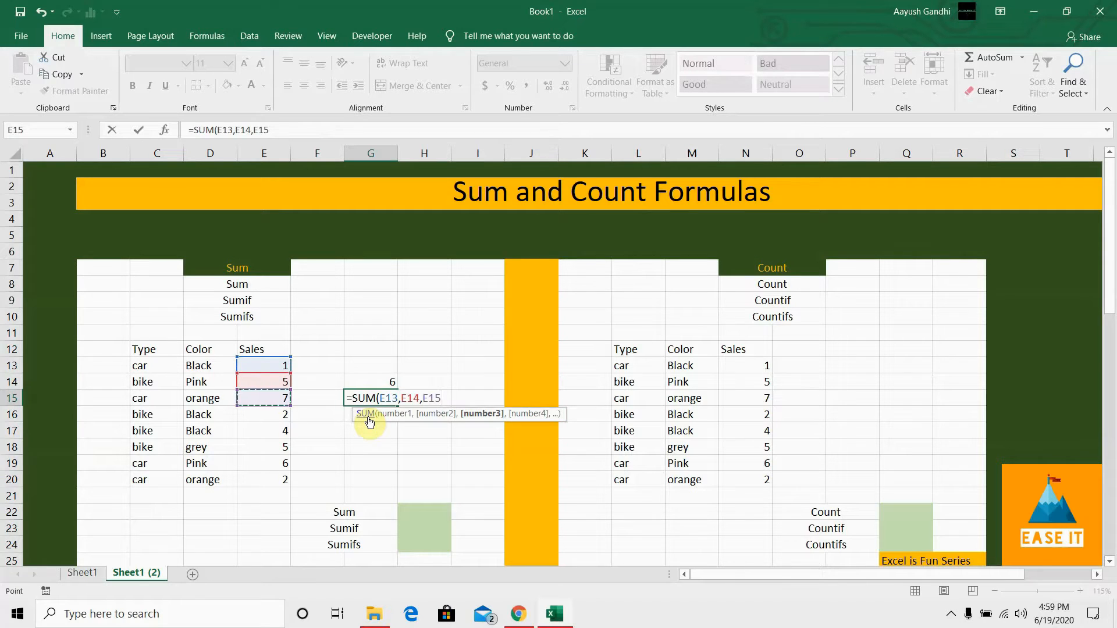
Erase the unfinished SUM entry in G15 back to the equals sign.
key(BackSpace)
key(BackSpace)
key(BackSpace)
key(BackSpace)
key(BackSpace)
key(BackSpace)
key(BackSpace)
key(BackSpace)
key(BackSpace)
key(BackSpace)
key(BackSpace)
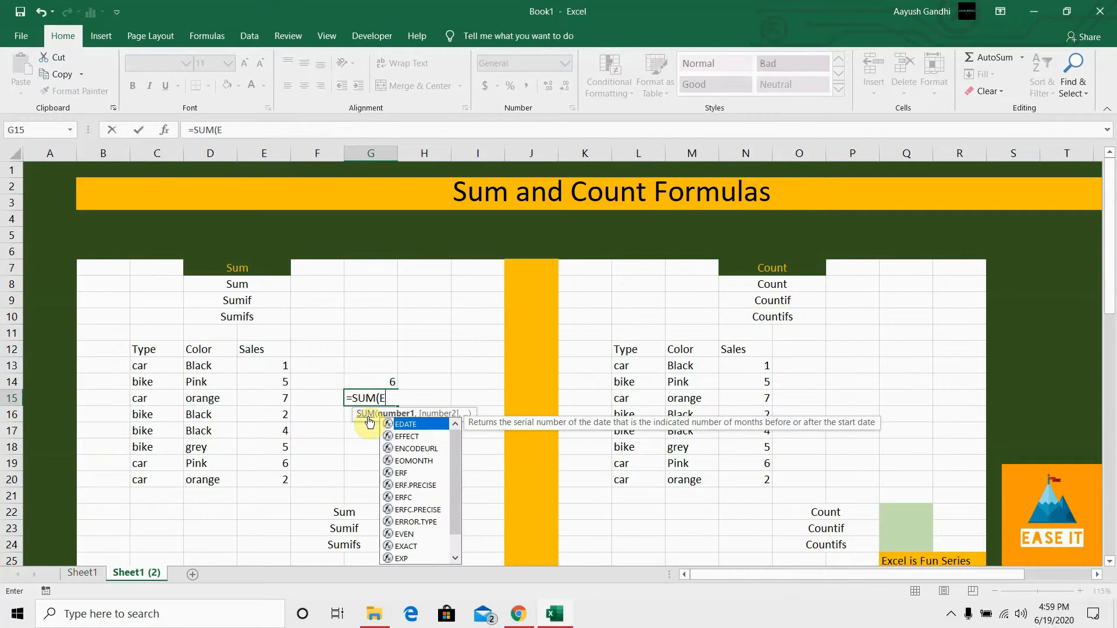
click(368, 446)
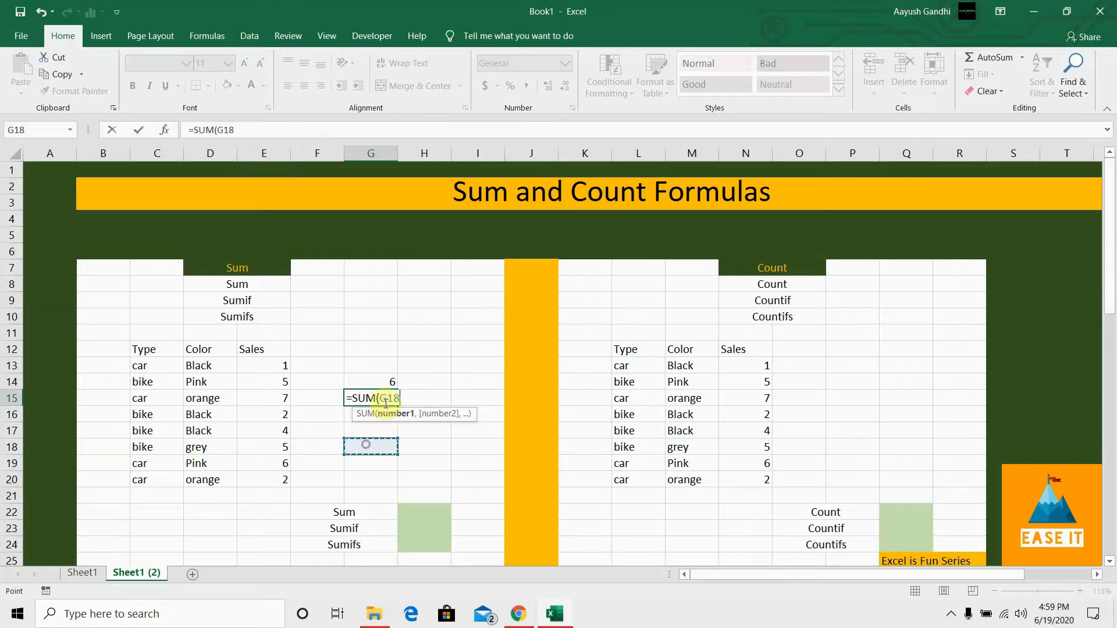
key(BackSpace)
key(BackSpace)
key(BackSpace)
key(BackSpace)
key(BackSpace)
key(BackSpace)
key(BackSpace)
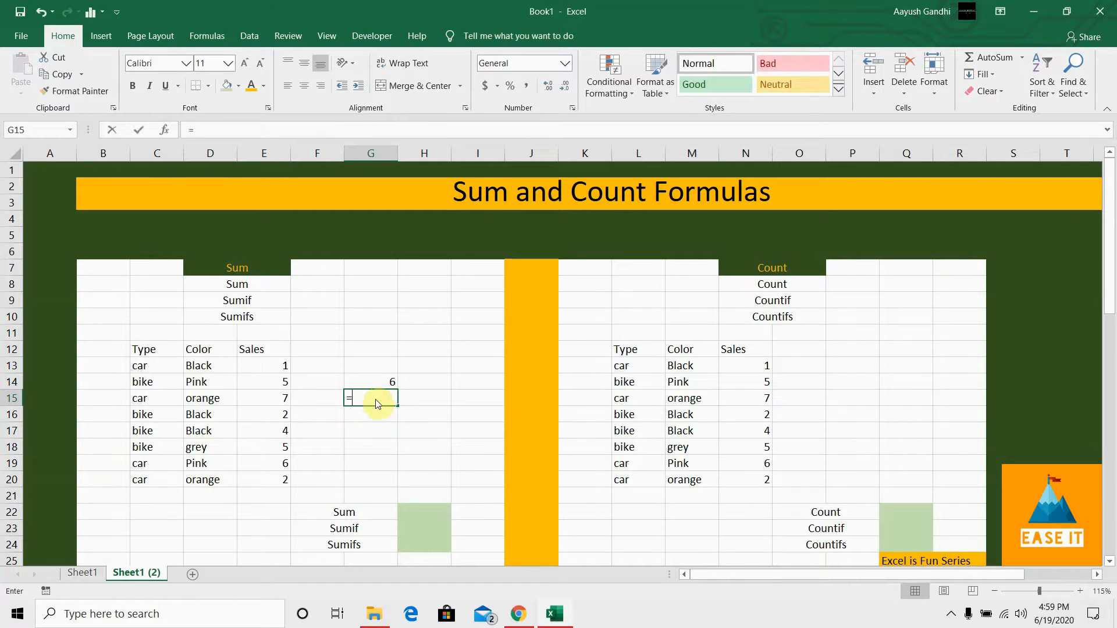
Complete the formula in G15 as a SUM over the whole Sales range E13:E20.
text(SUM()
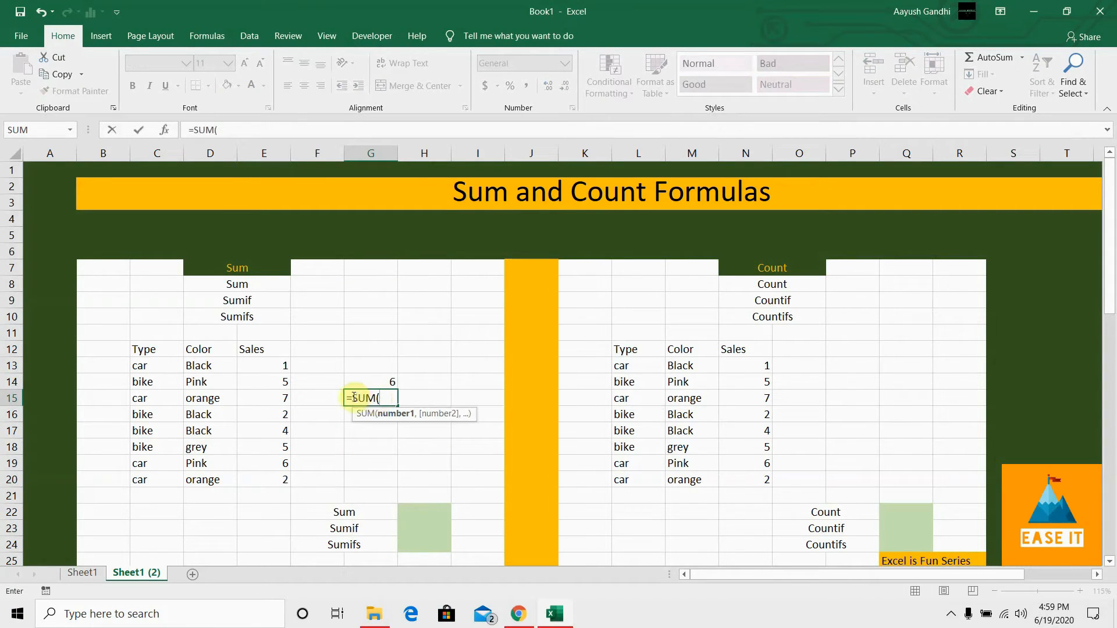
drag(258, 363, 254, 482)
click(254, 483)
drag(256, 364, 256, 482)
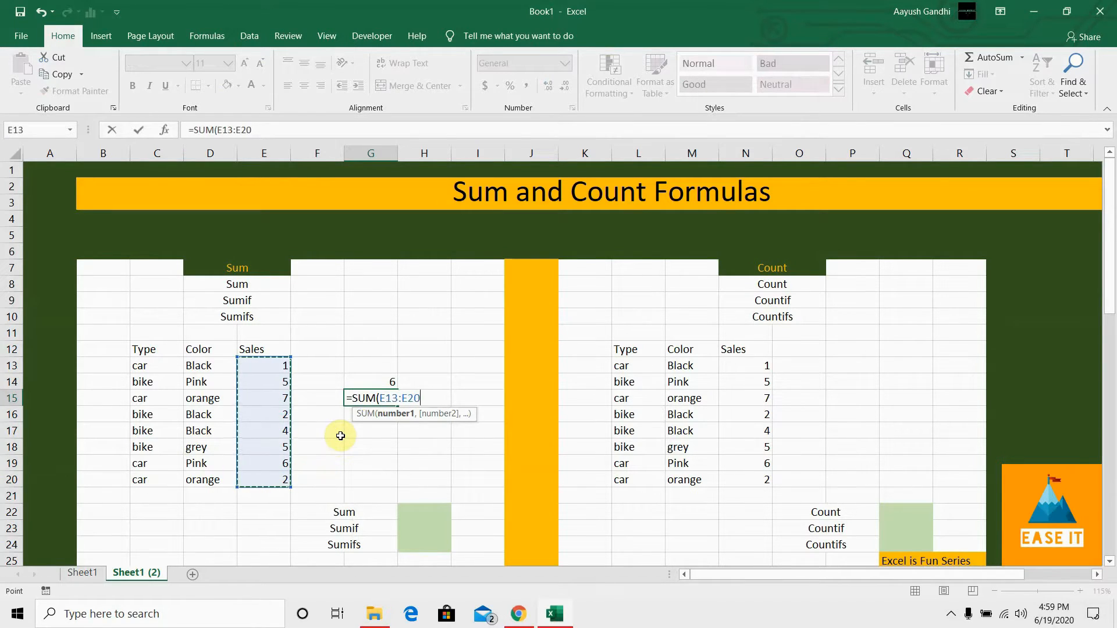
text())
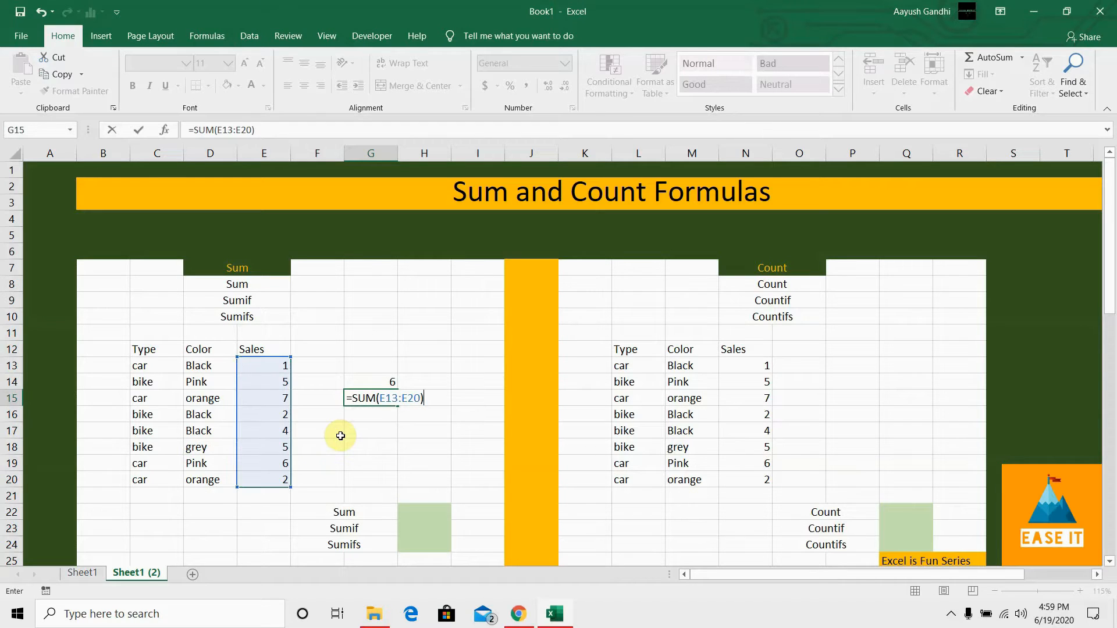
key(BackSpace)
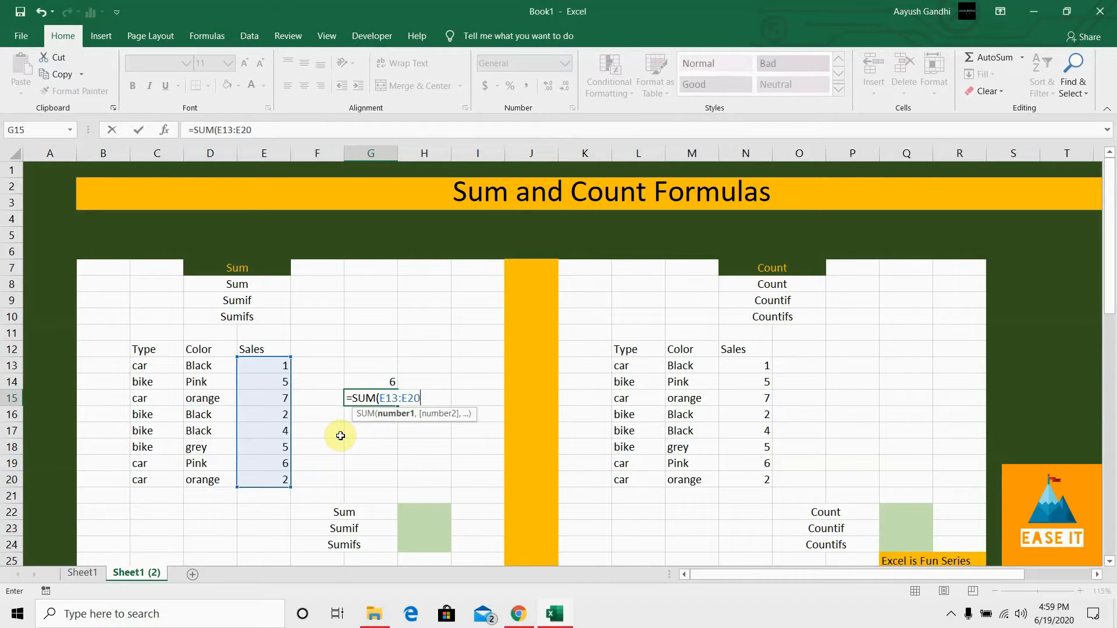
key(Return)
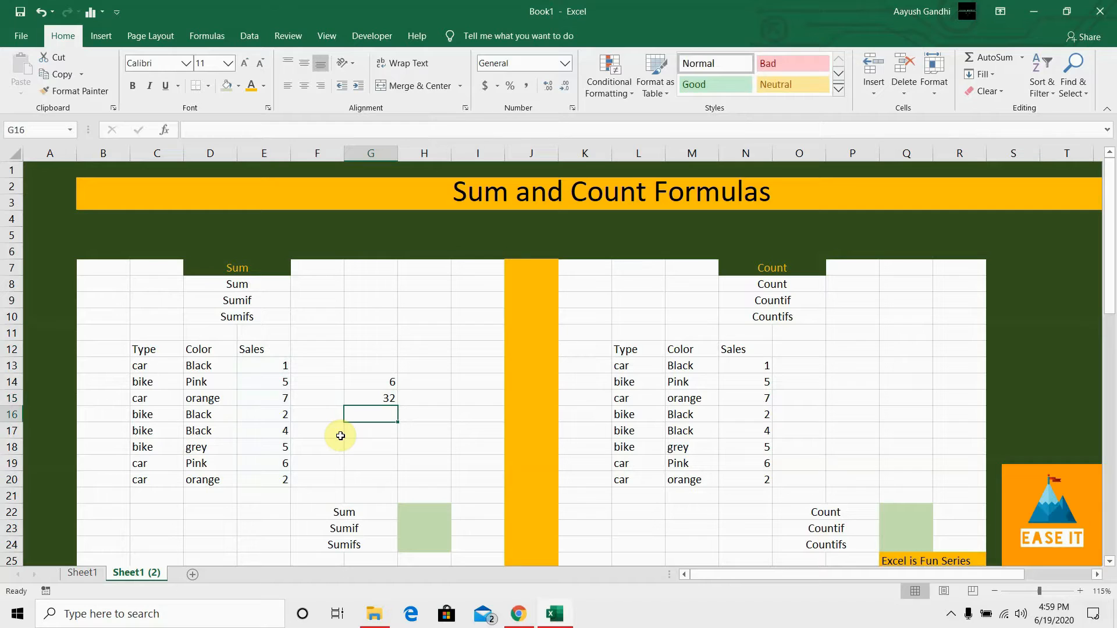
Review the G15 formula and go through the Sales values it covers, down to E20.
key(Up)
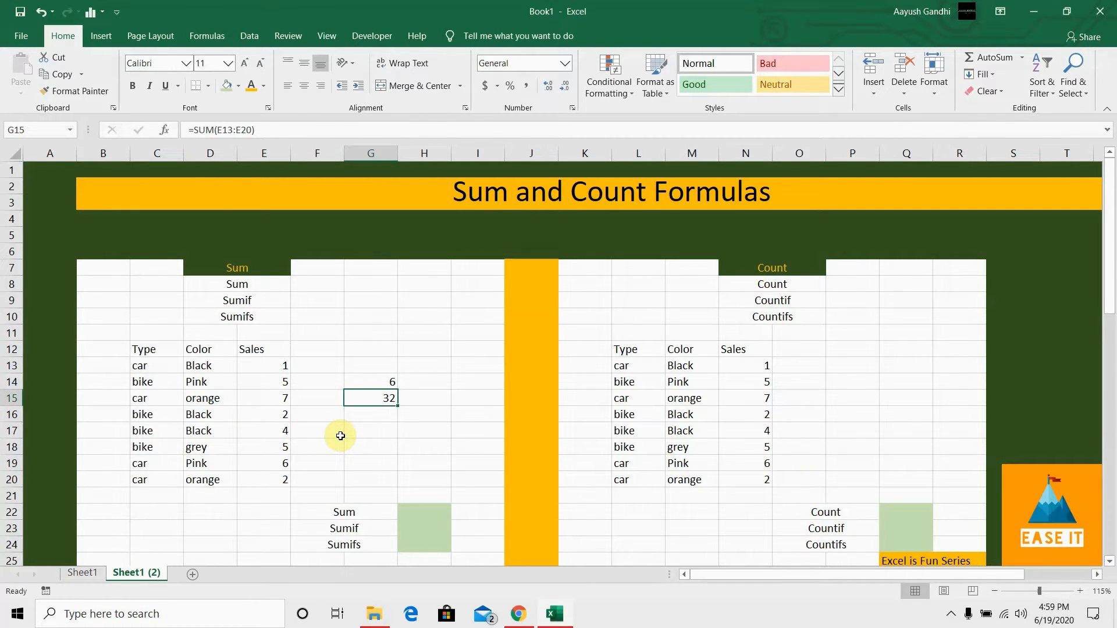
key(Left)
key(Left)
key(Up)
key(Up)
key(Down)
key(Down)
key(Down)
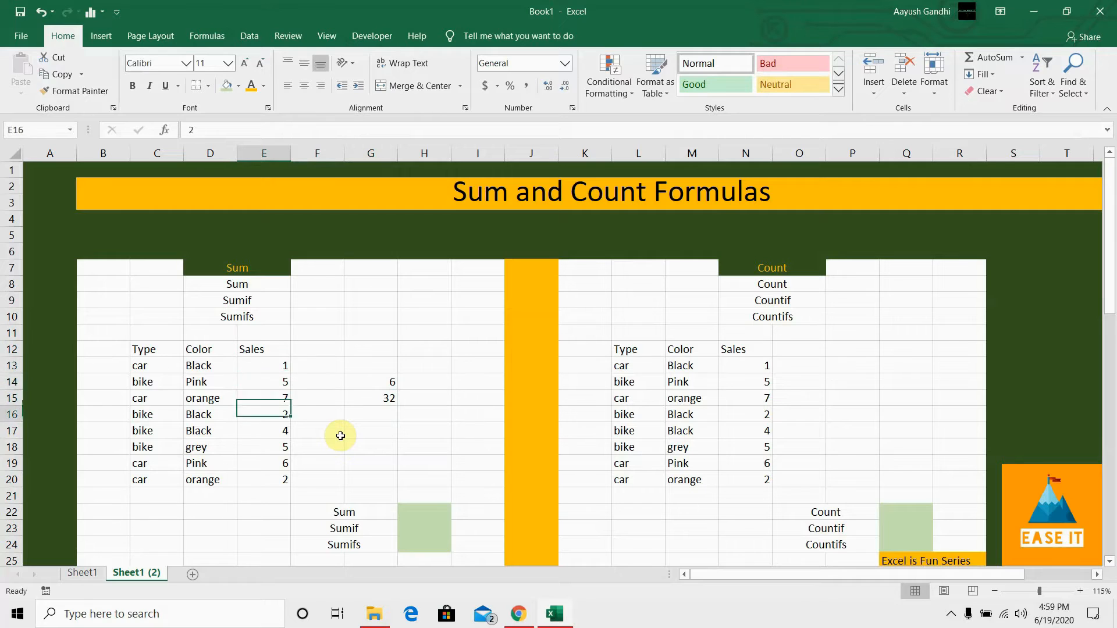
key(Down)
key(Down)
key(Down)
key(Down)
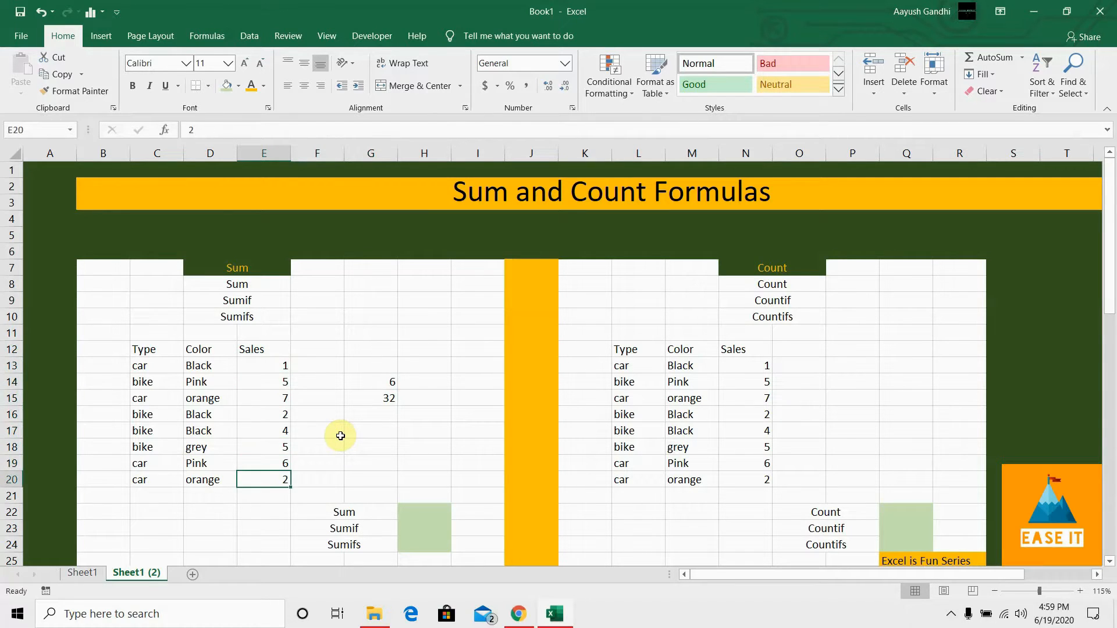
Enter a SUM of the Sales range E13:E20 in H22, beside the Sum label.
key(Right)
key(Right)
key(Up)
key(Down)
key(Down)
key(Down)
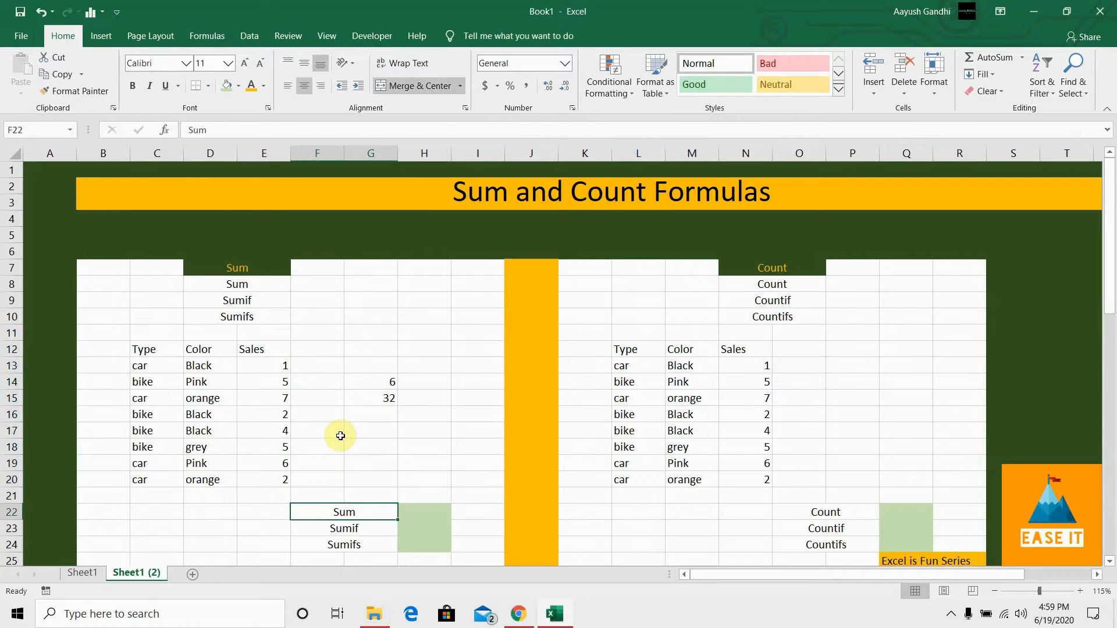
key(Right)
text(=sum)
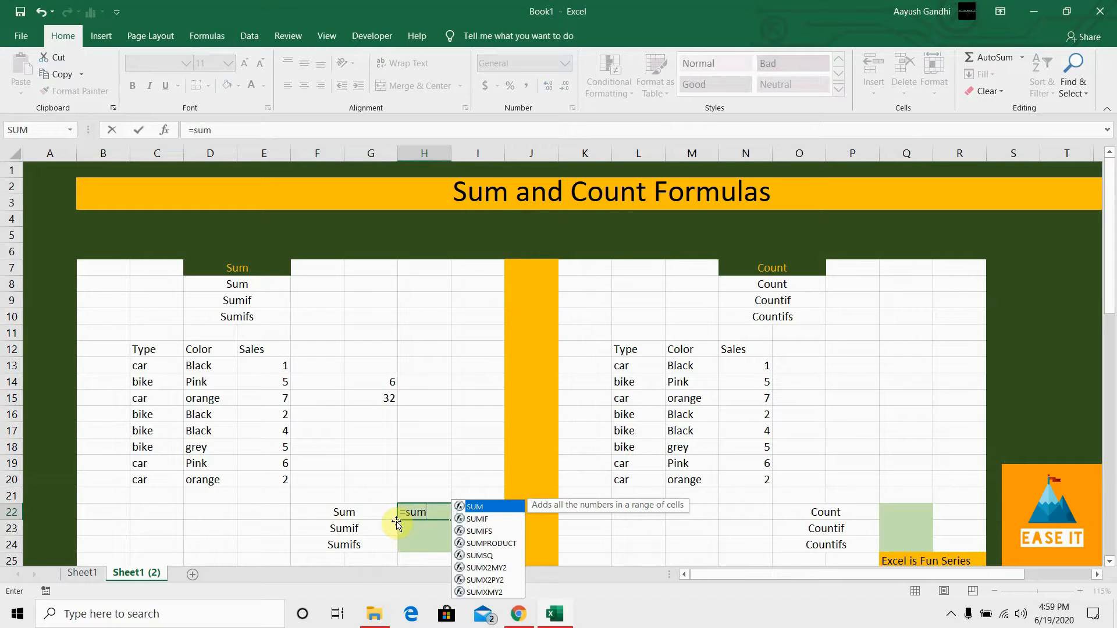
key(Tab)
drag(278, 367, 261, 481)
key(Return)
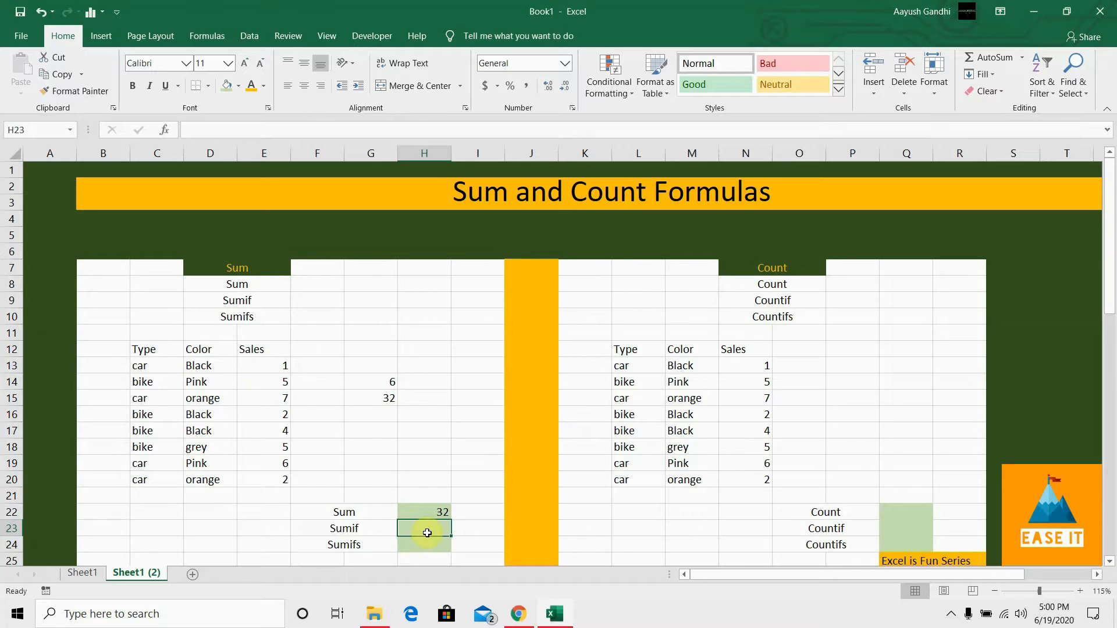
Start a SUMIF formula in H23, beside the Sumif label.
text(=)
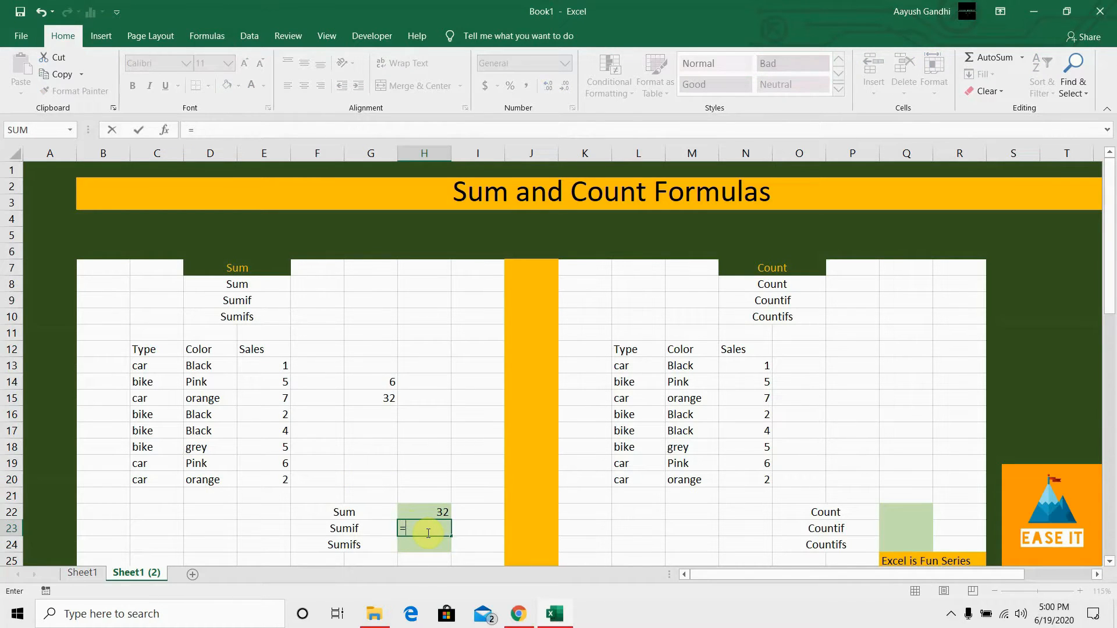
text(sumif)
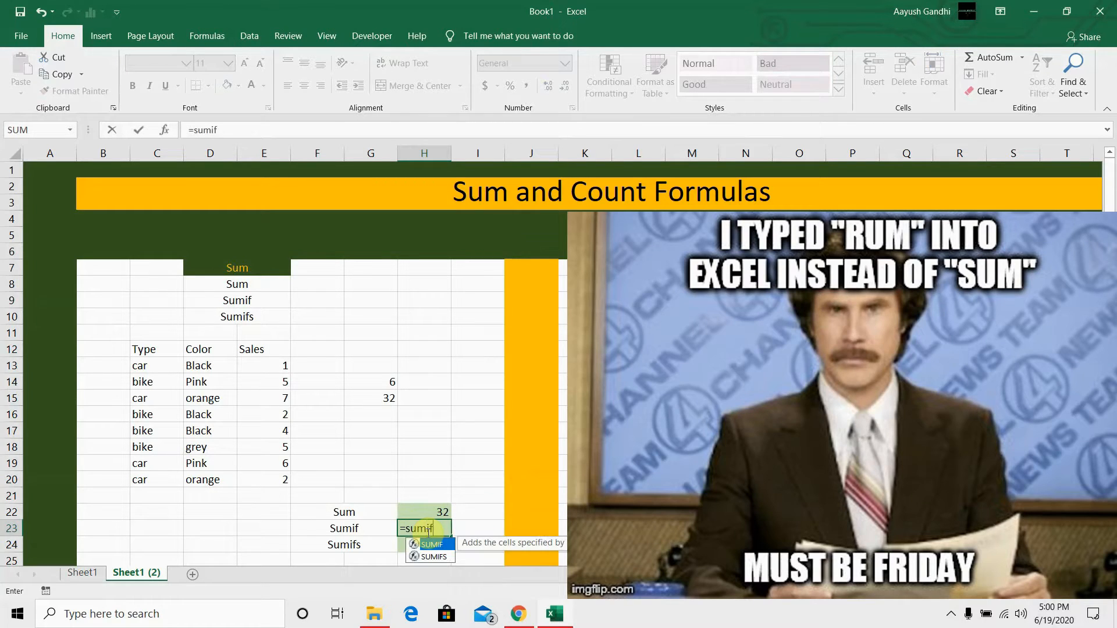
key(BackSpace)
key(BackSpace)
text(u)
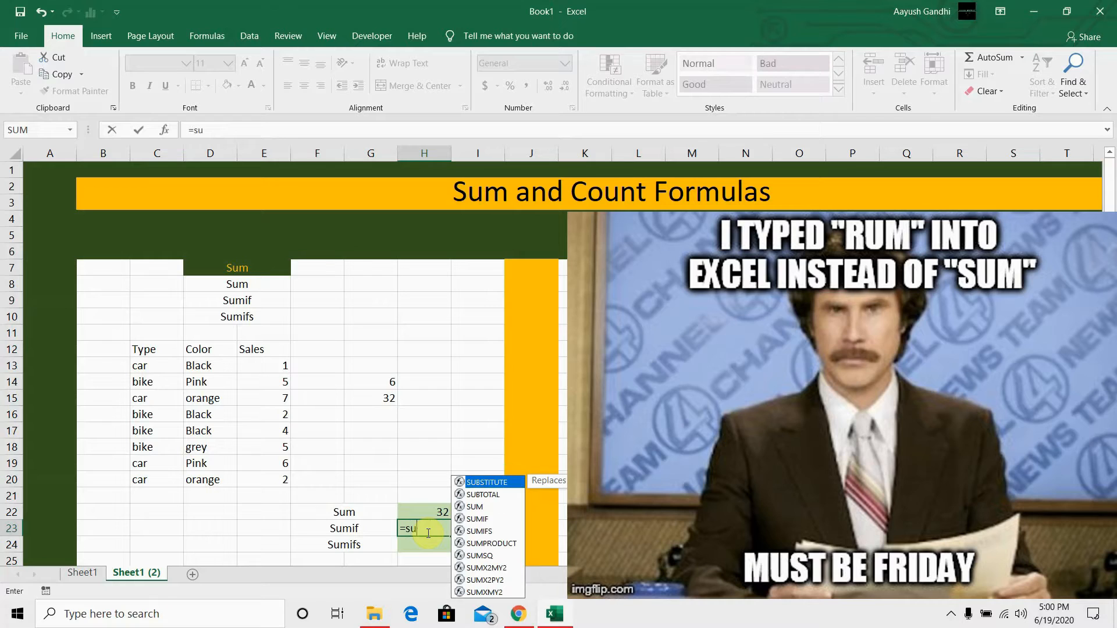
key(Down)
key(Down)
key(Down)
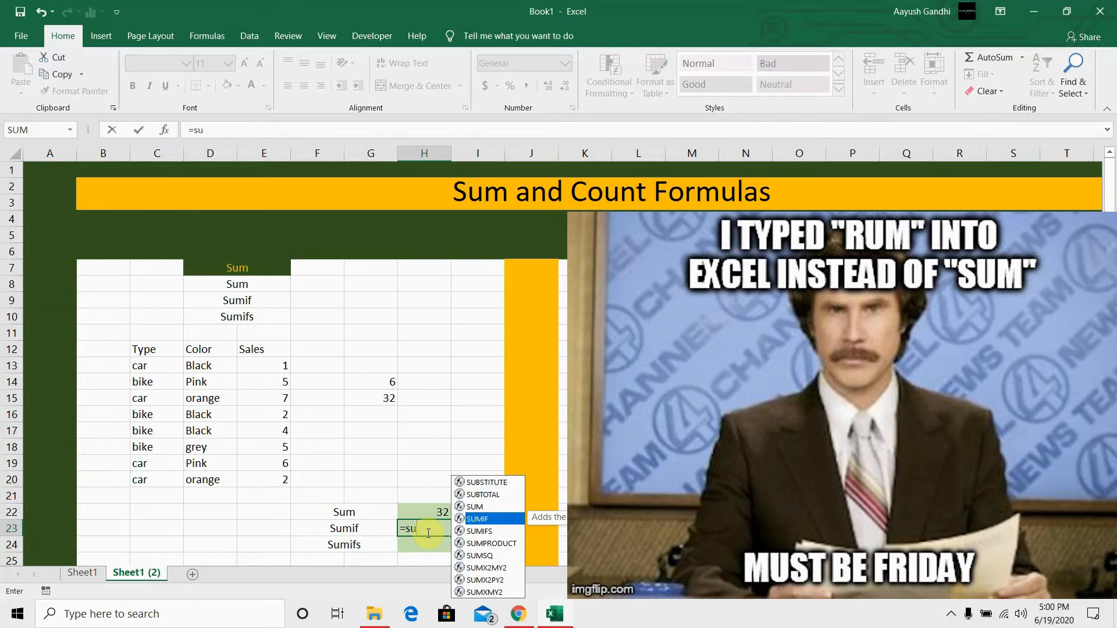
key(Tab)
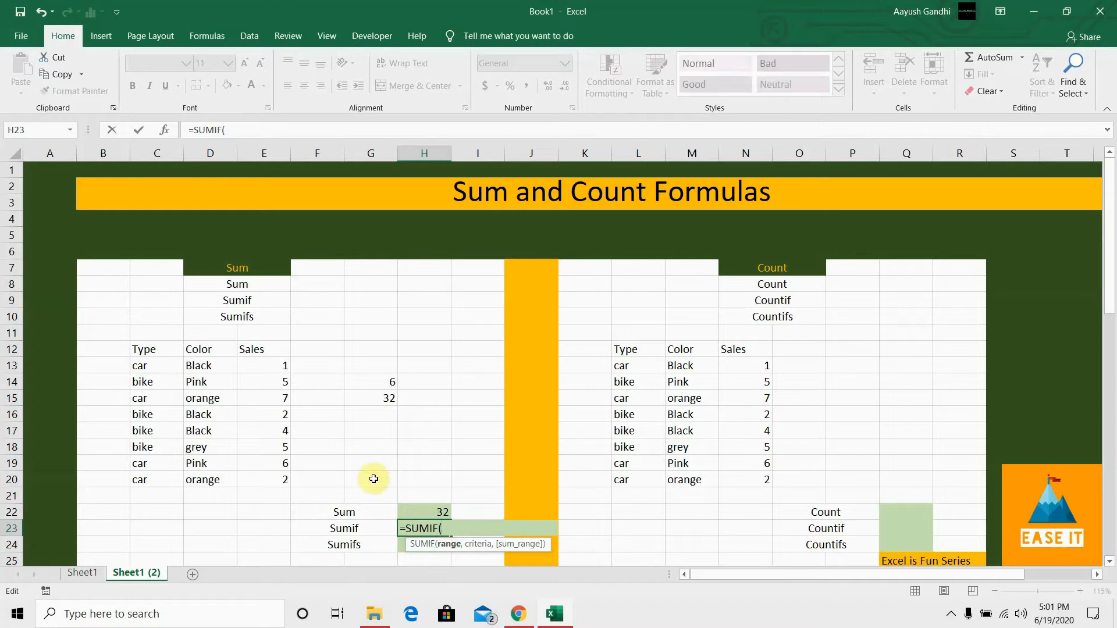
Complete the SUMIF in H23 with Color range D13:D20, criterion "Black" and sum range E13:E20.
drag(198, 365, 221, 478)
click(222, 478)
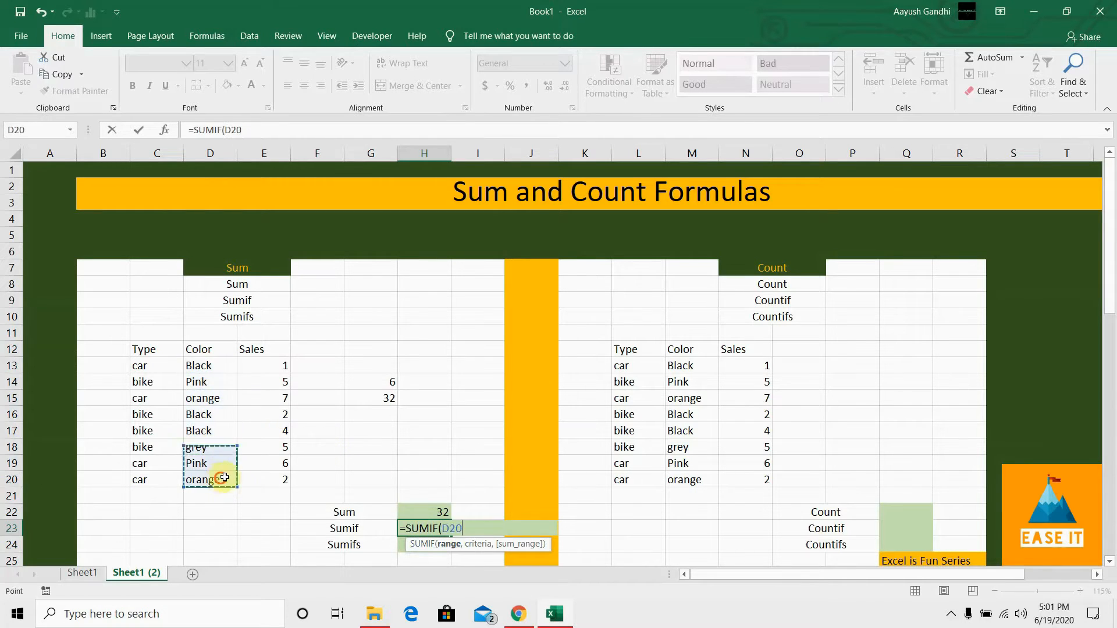
drag(194, 366, 207, 478)
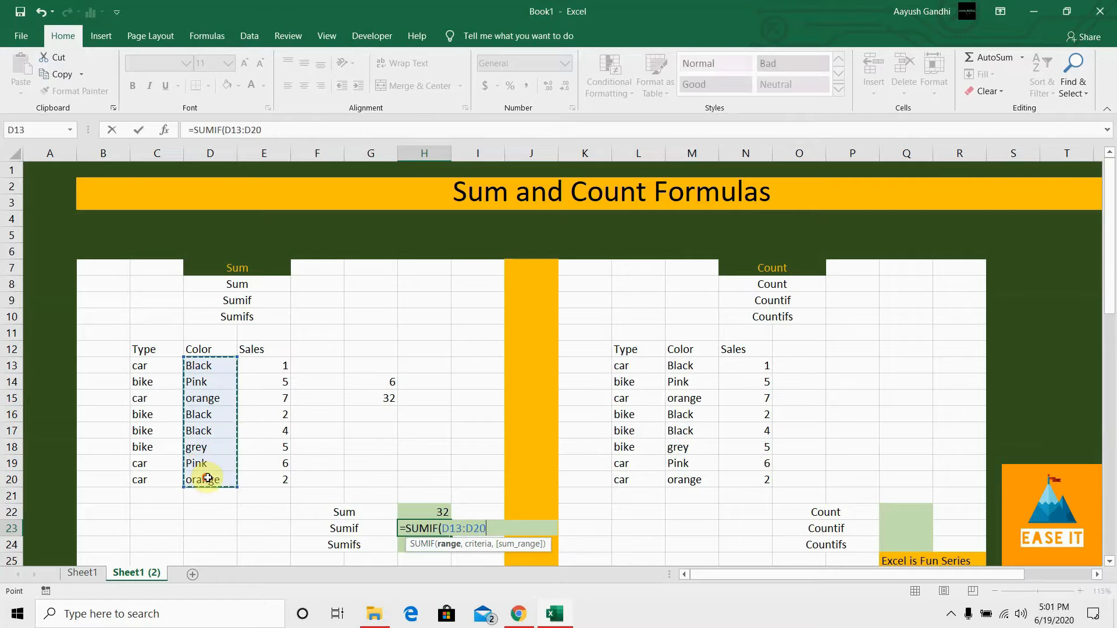
text(,)
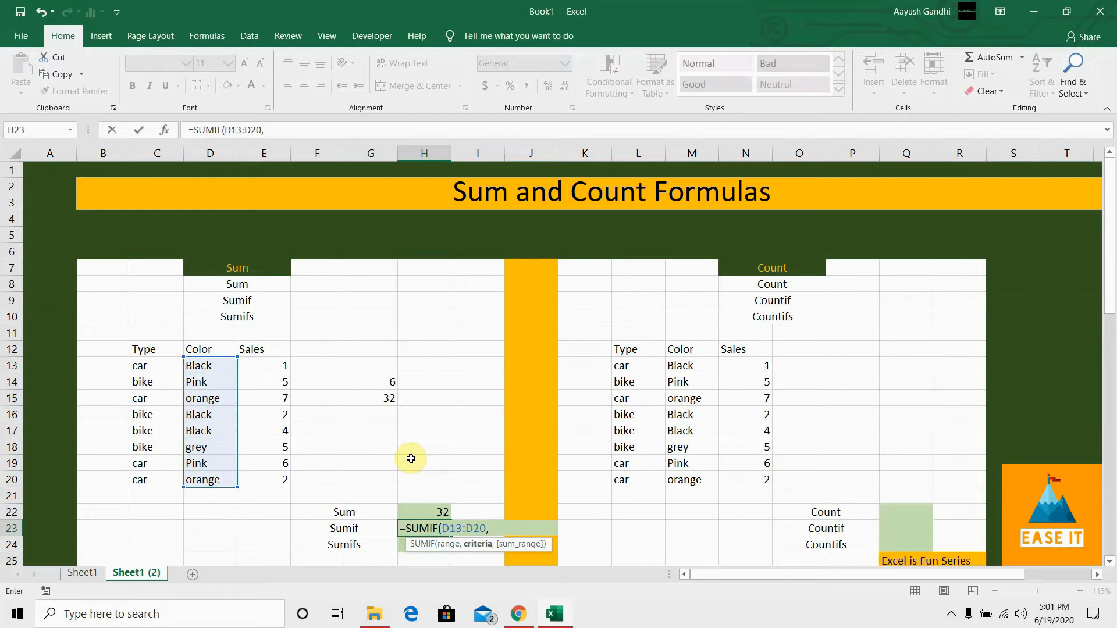
text("Black",)
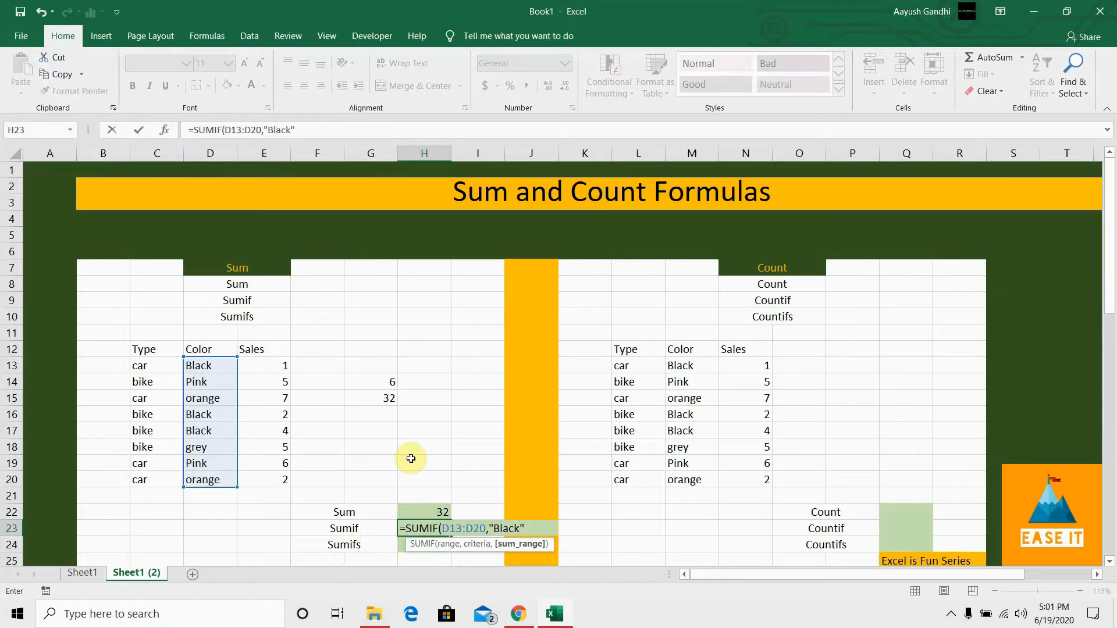
drag(280, 364, 267, 476)
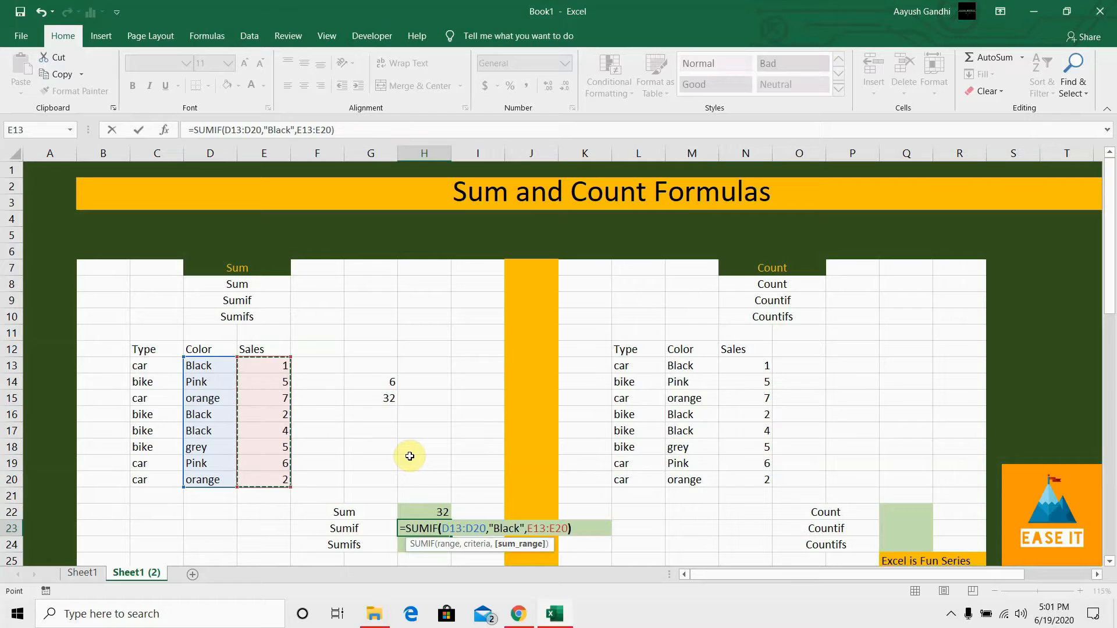
text())
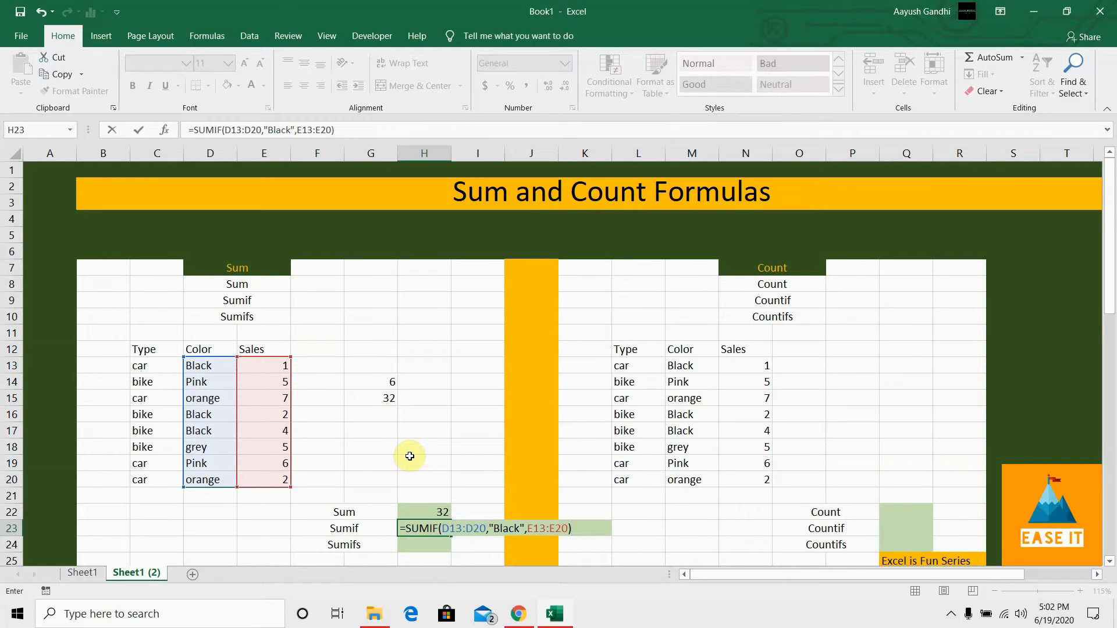
key(Return)
Review the SUMIF formula in H23 and the Color range D13:D20 it checks.
click(439, 529)
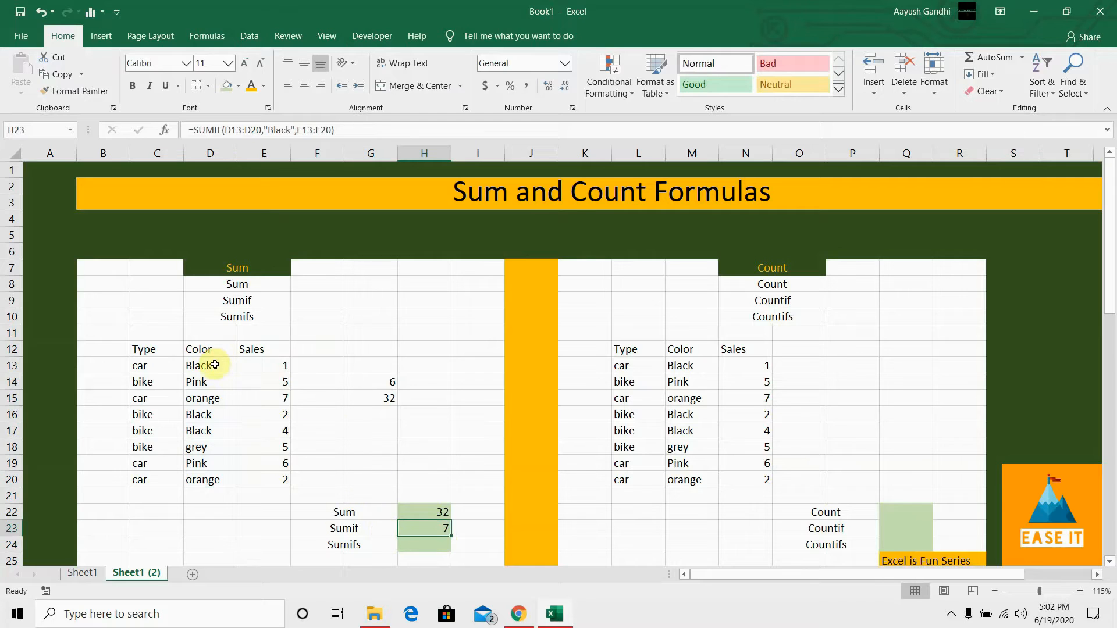
drag(201, 366, 210, 479)
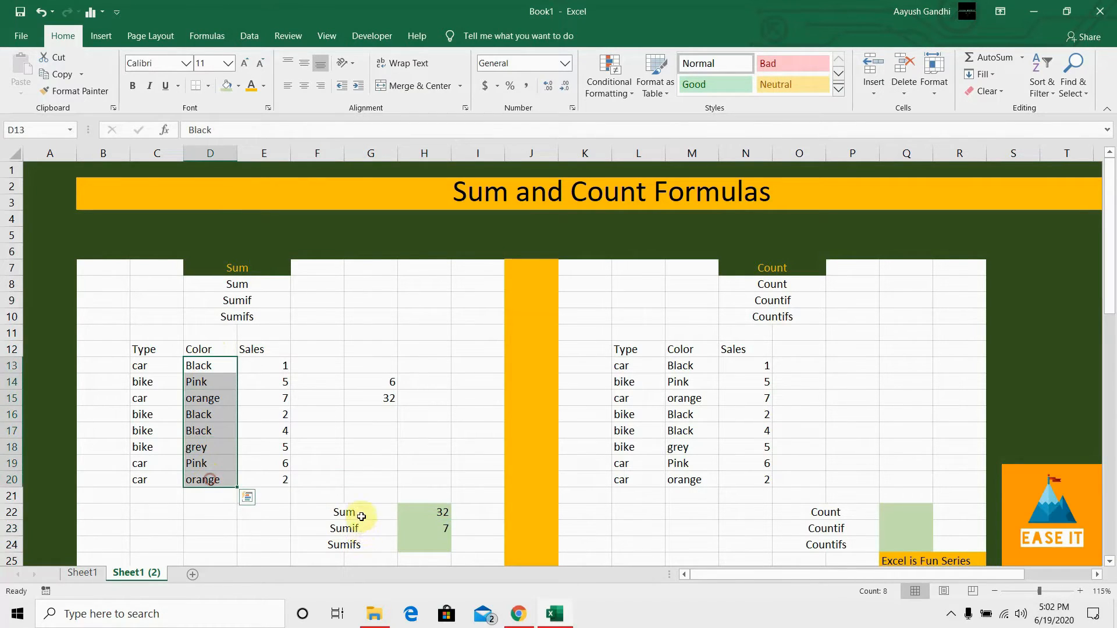
double_click(430, 529)
key(Return)
Shade the Color and Sales cells of the three Black rows, D13:E13, D16:E16 and D17:E17, light green.
click(202, 366)
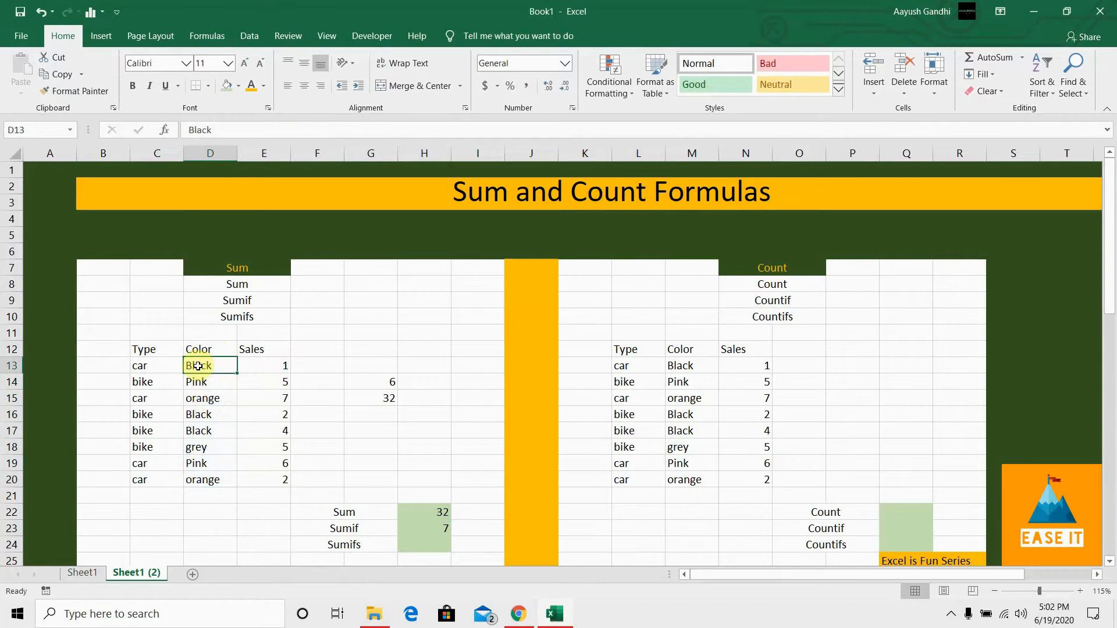
drag(204, 365, 273, 371)
click(227, 86)
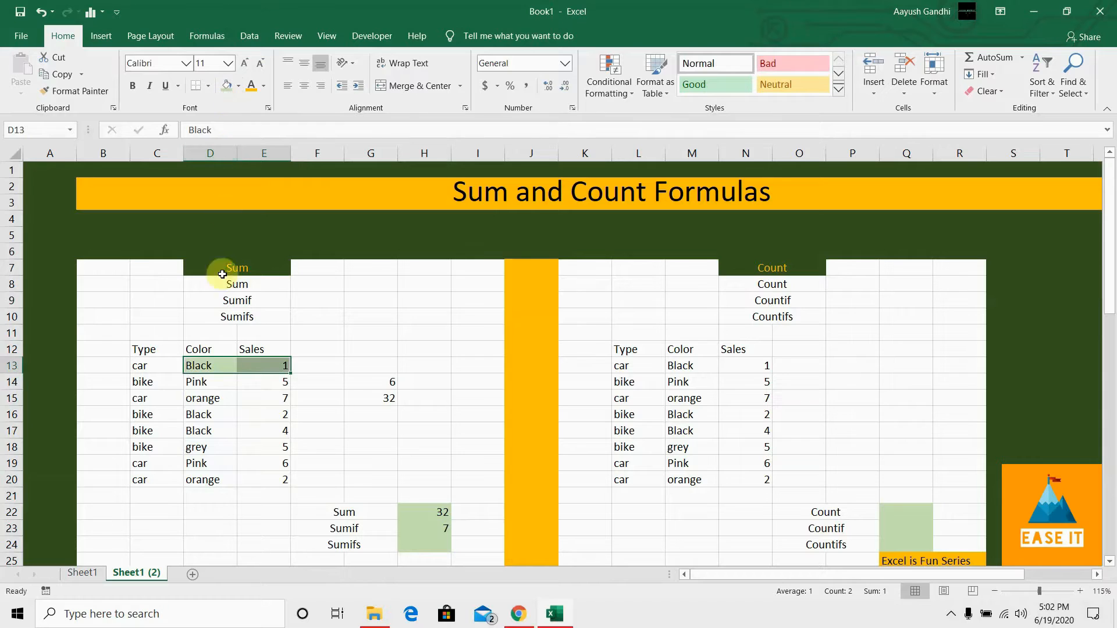
click(218, 414)
drag(219, 414, 277, 415)
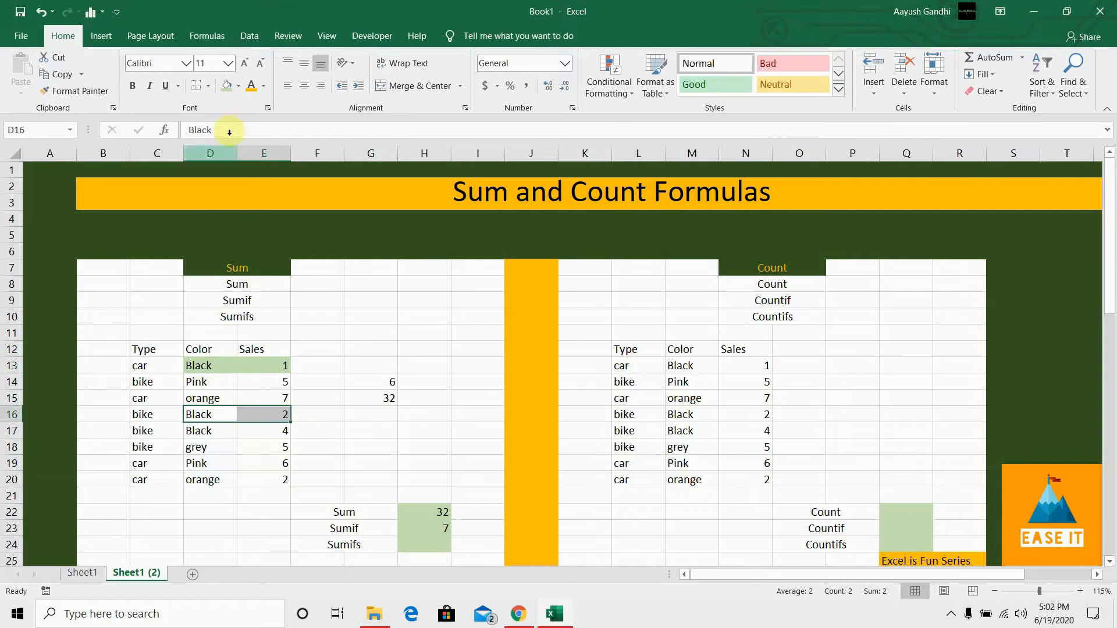
click(226, 86)
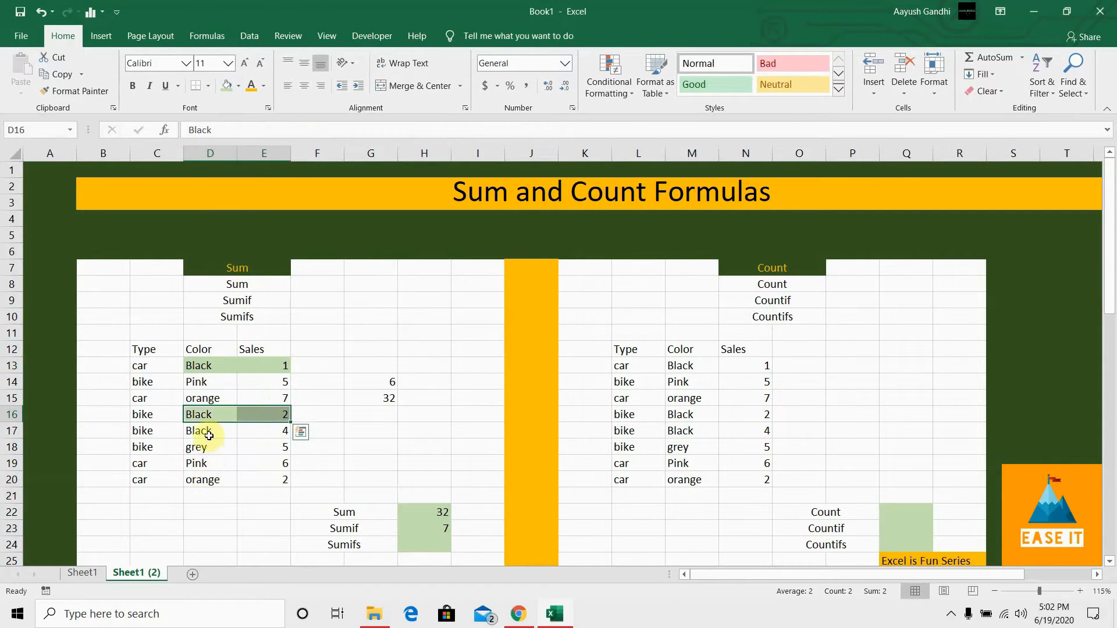
drag(207, 431, 269, 431)
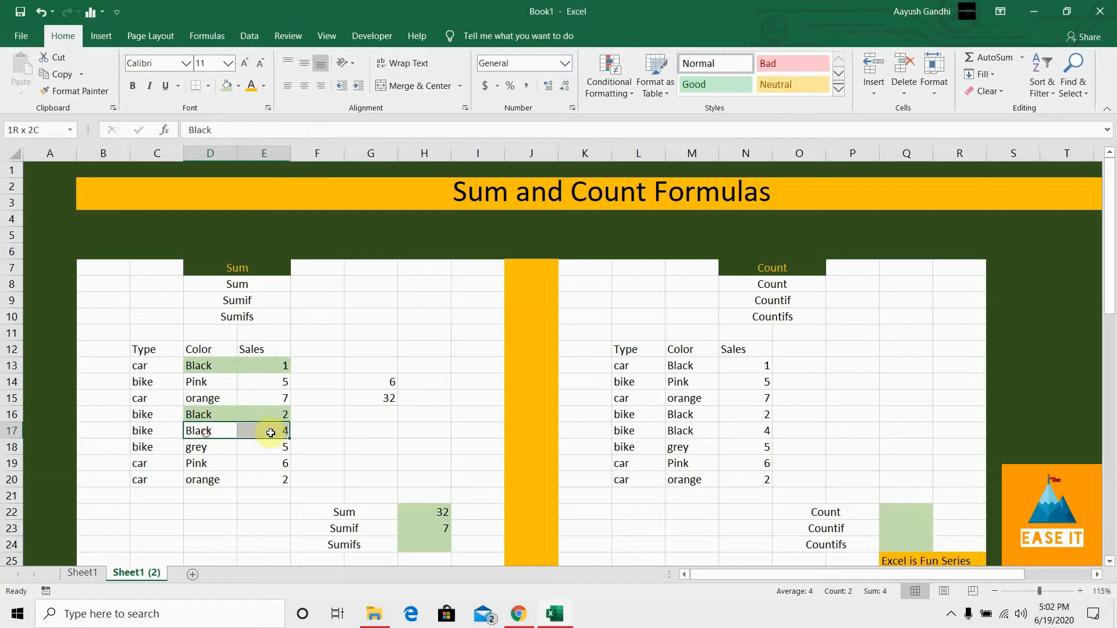
click(324, 391)
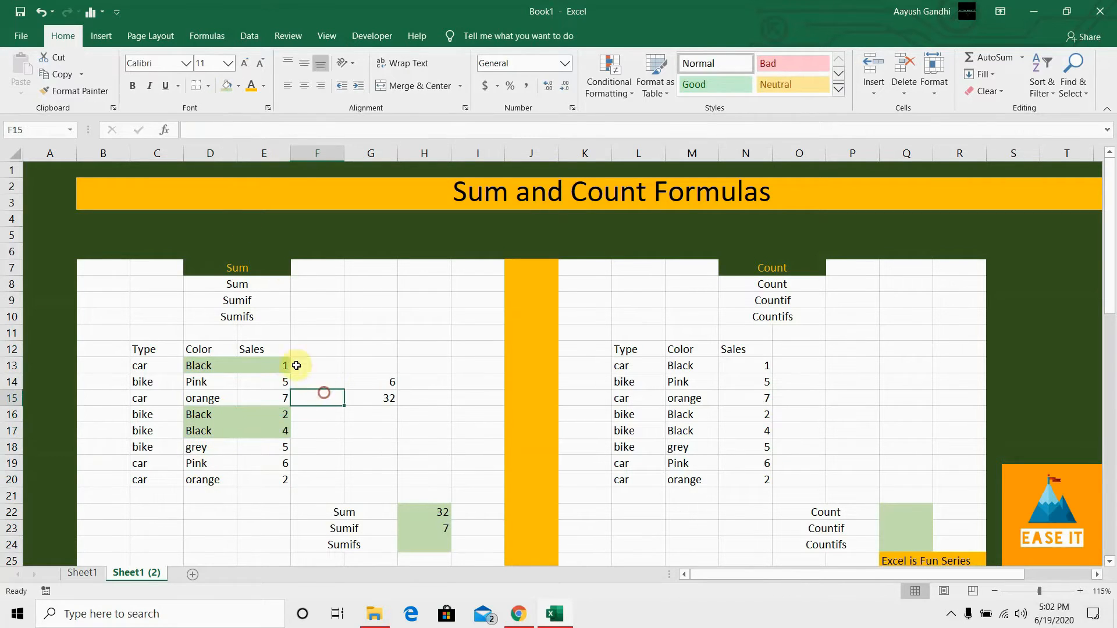
Compare the Sales values of the shaded Black rows with the SUMIF result in H23.
click(288, 410)
click(285, 426)
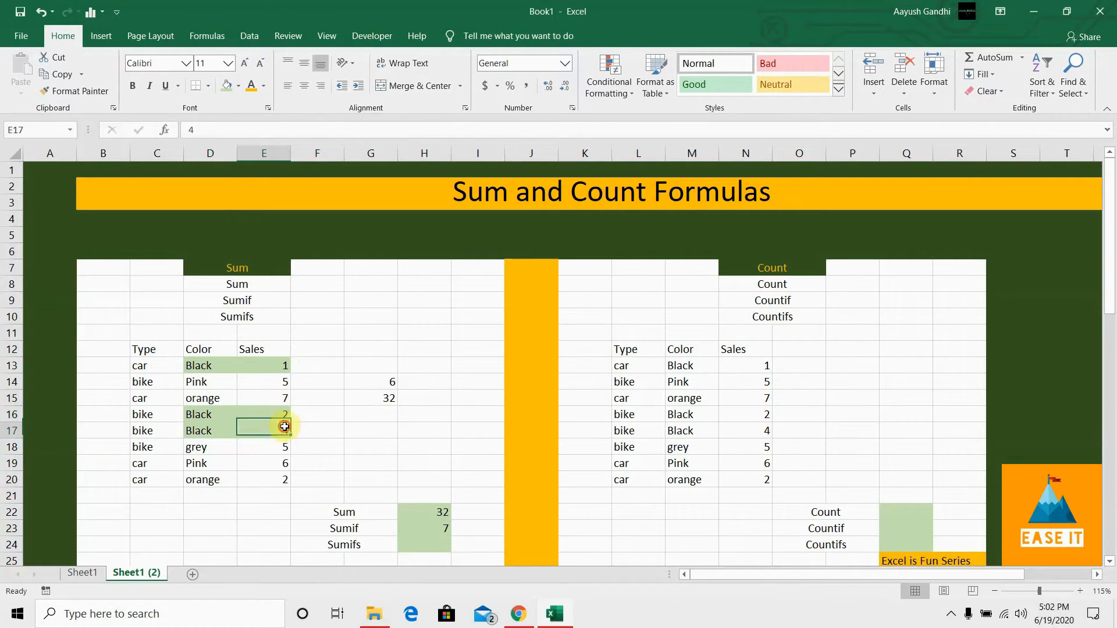
click(436, 528)
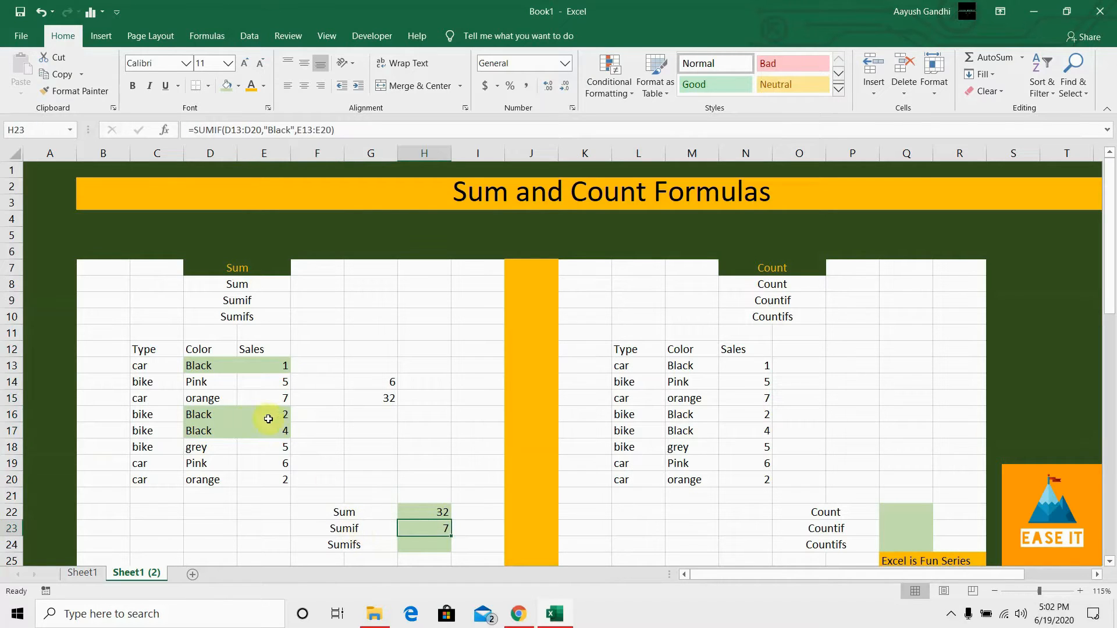
click(325, 398)
click(336, 369)
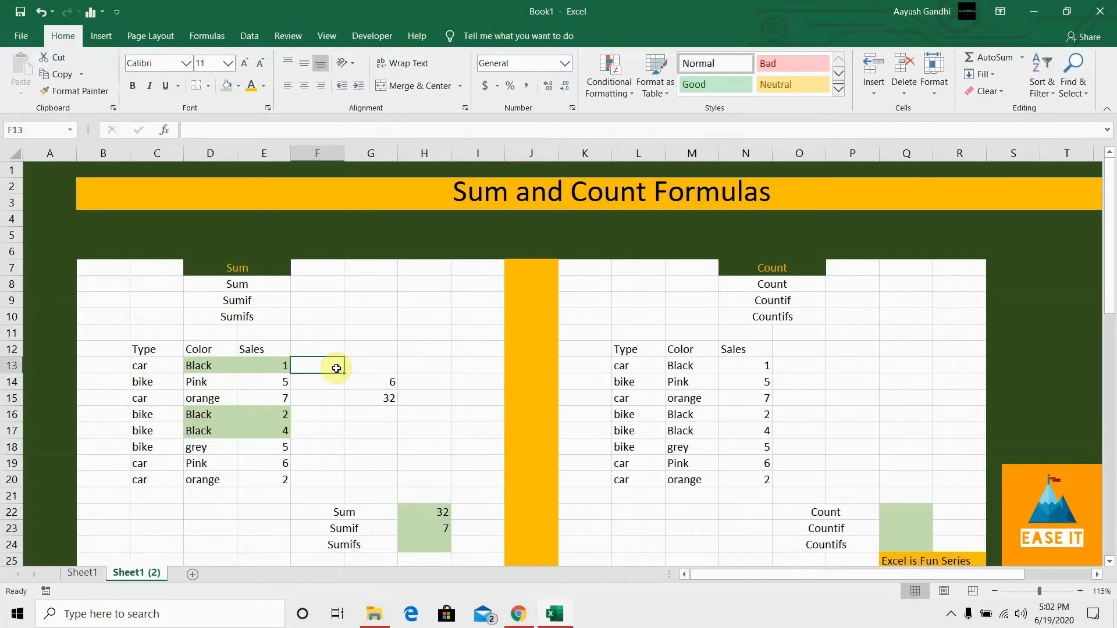
Note the two SUMIFS criteria above the result cells, entering Car in H17 and Black in H18.
click(426, 544)
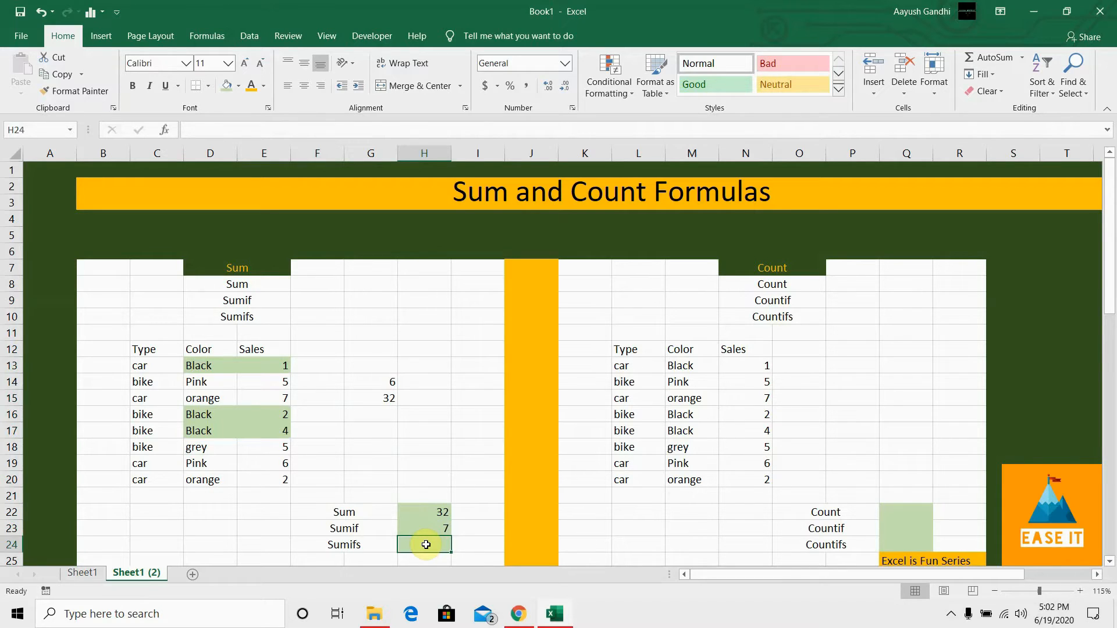
click(334, 432)
click(416, 430)
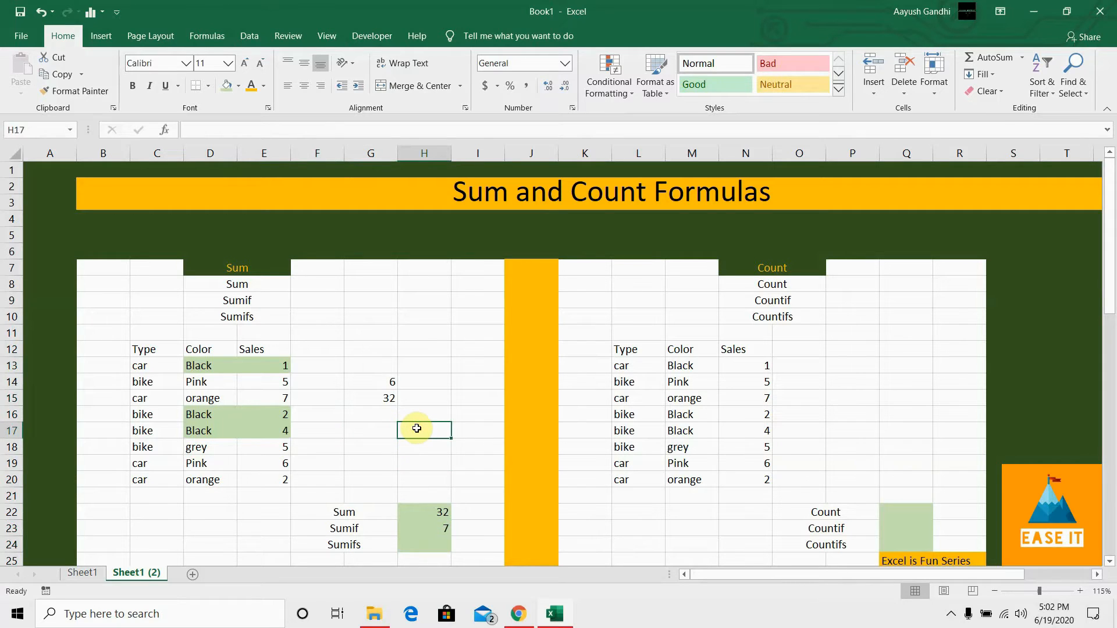
text(Car)
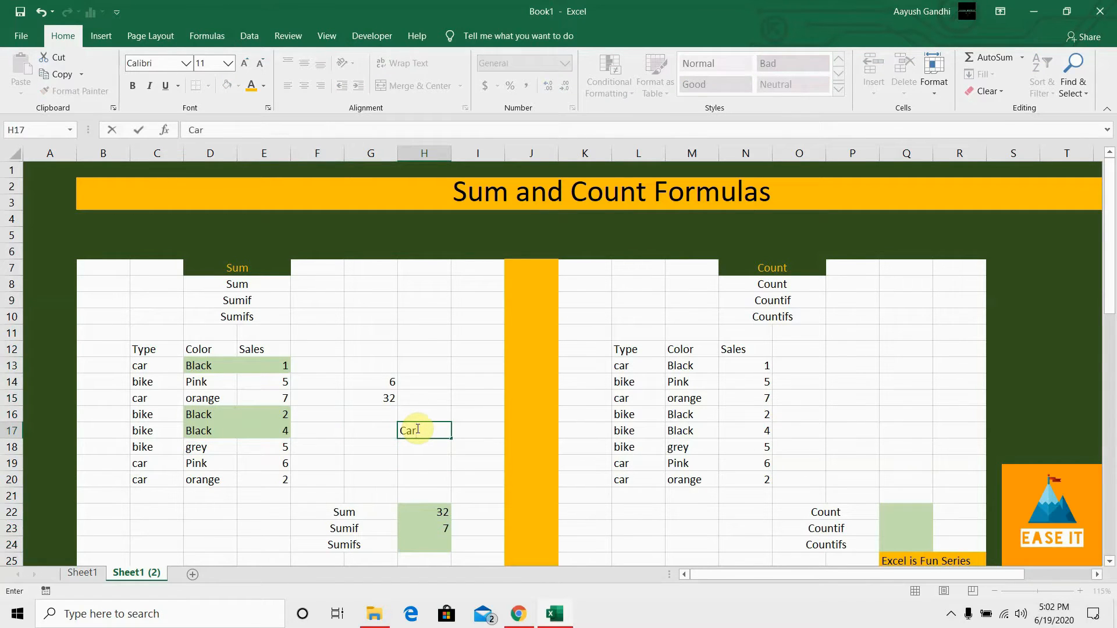
key(Return)
text(Black)
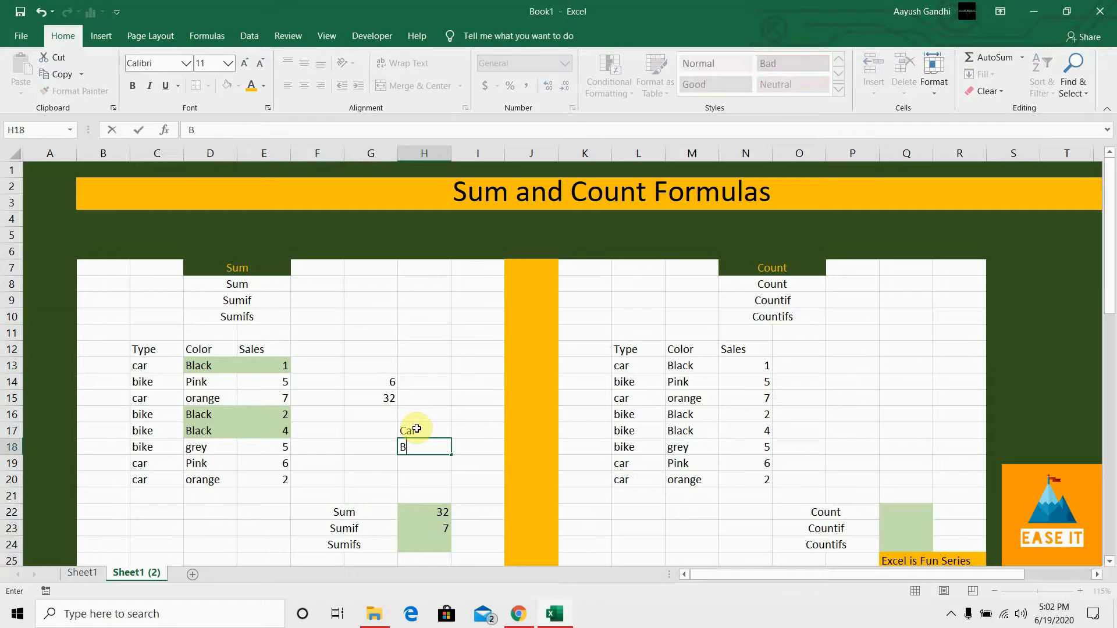
click(420, 481)
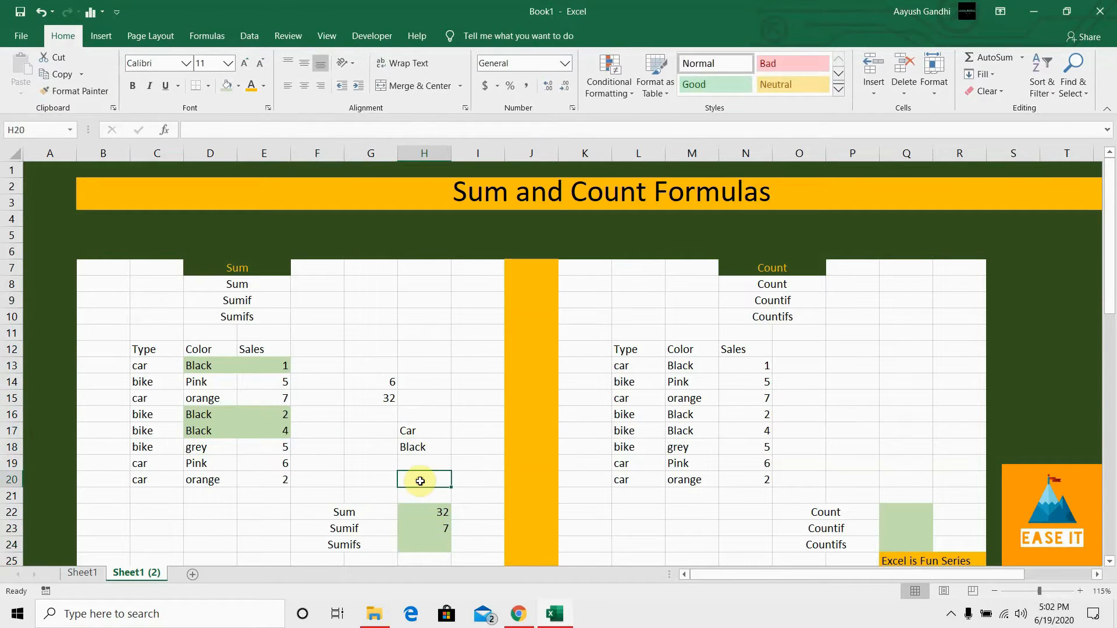
Start a SUMIFS formula in H24 with sum range E13:E20 and Type column C13:C20 as the first criteria range.
click(358, 528)
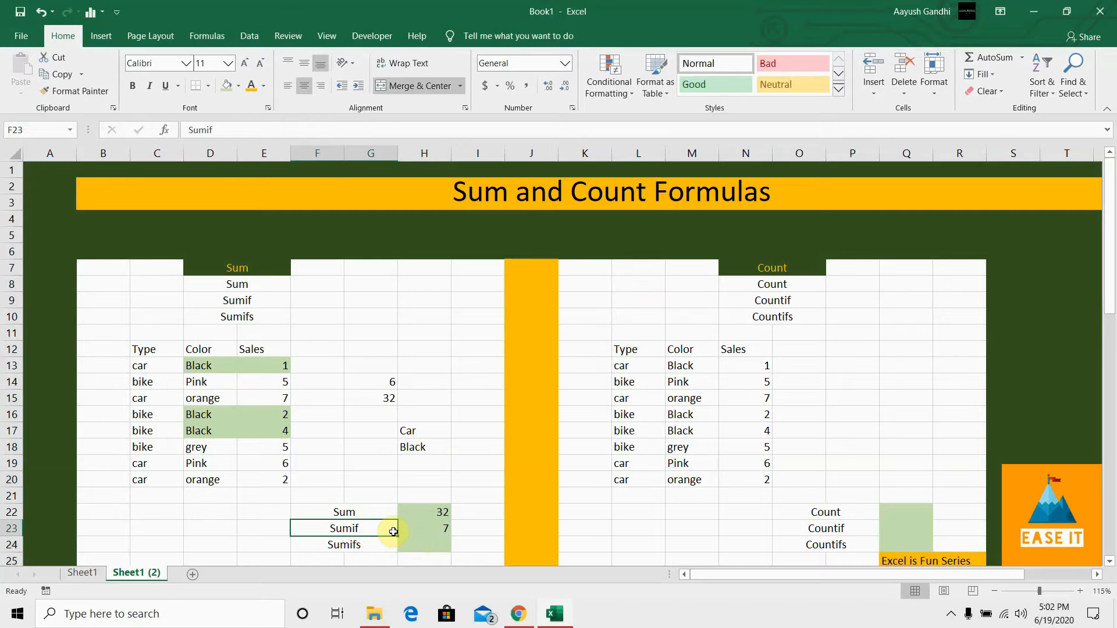
click(431, 544)
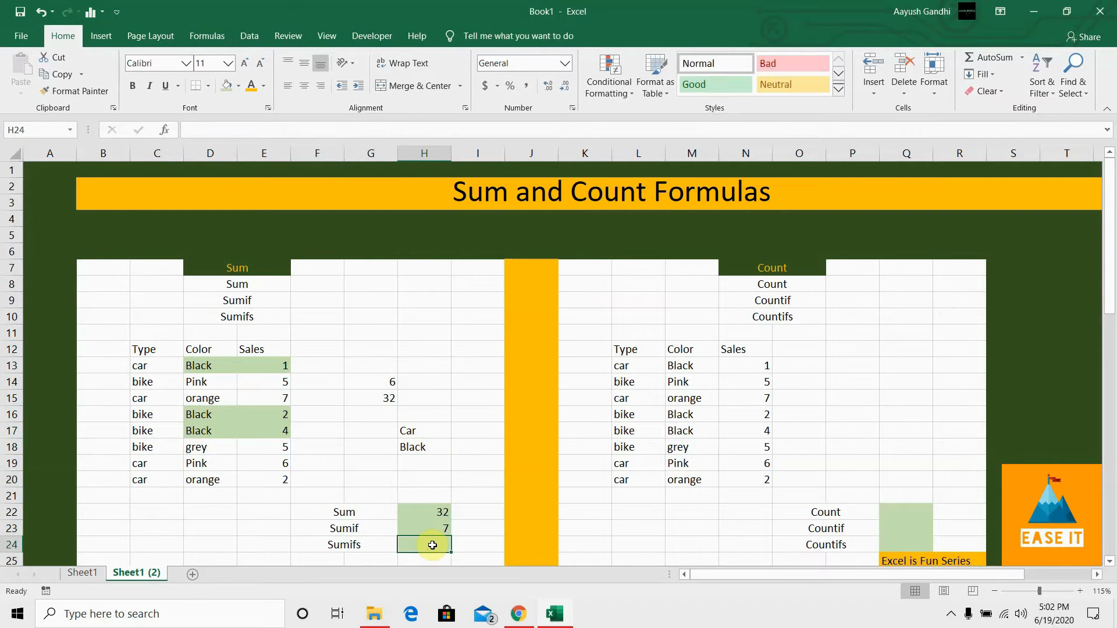
text(=sumi)
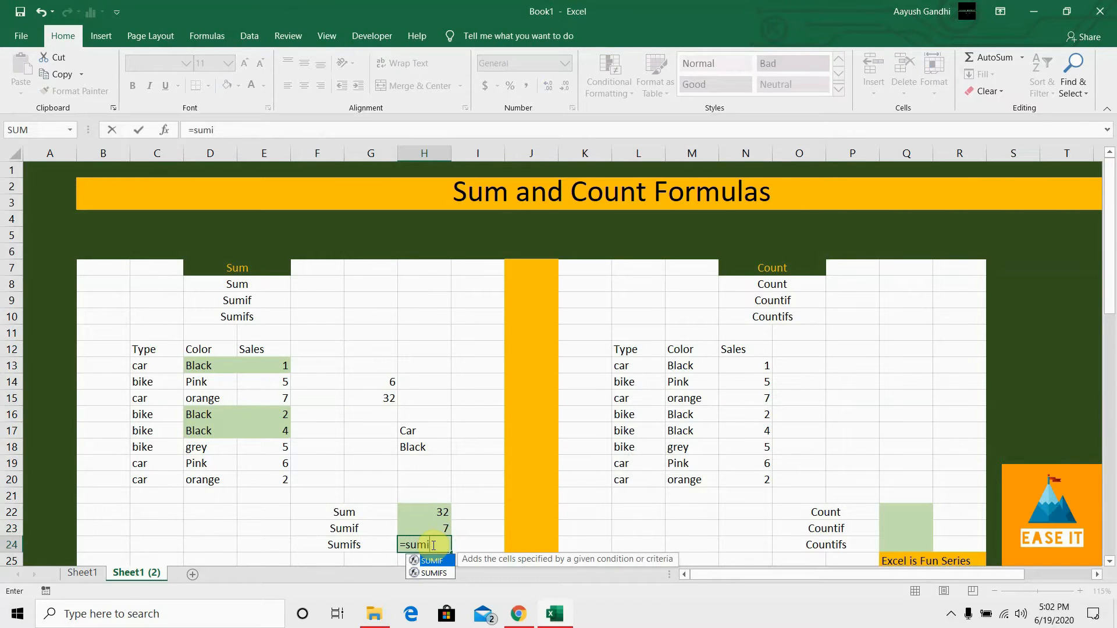
text(fs)
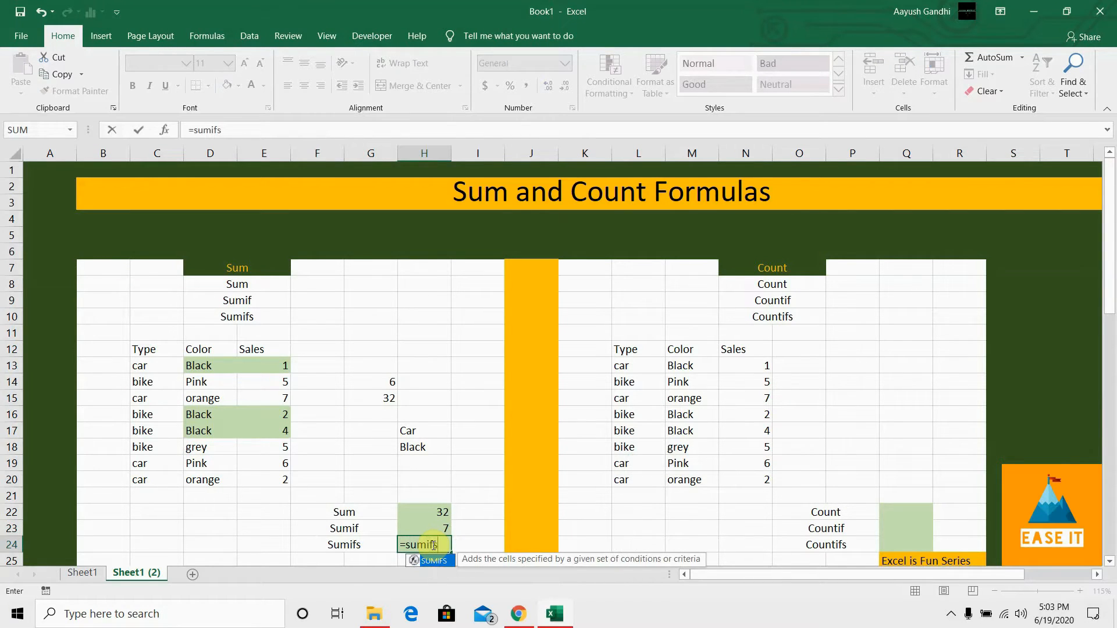
text(()
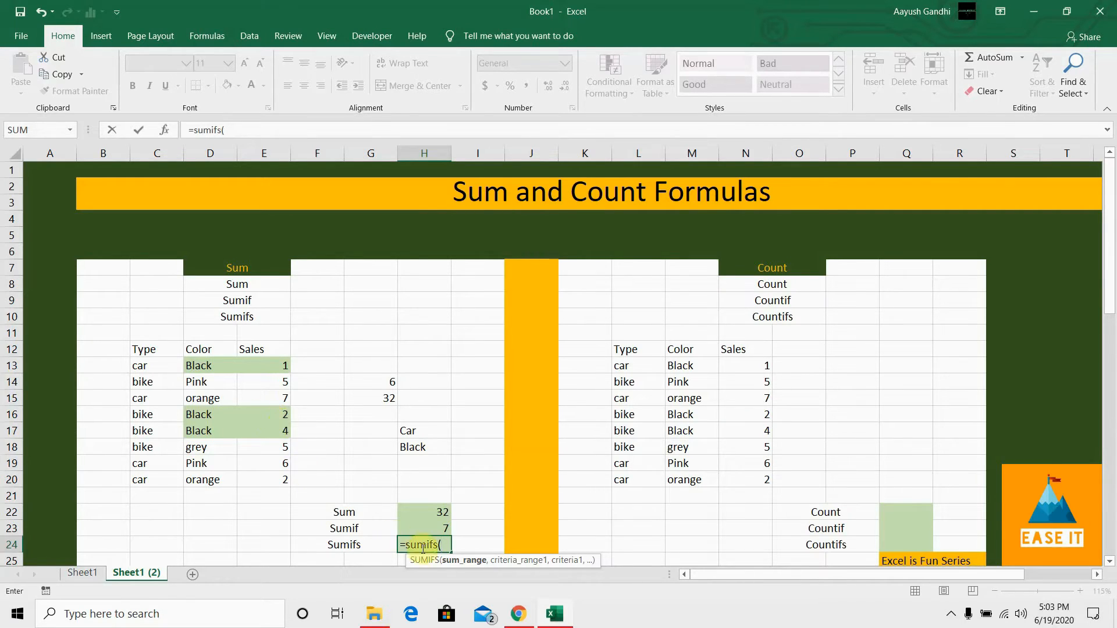
drag(274, 364, 265, 483)
text(,)
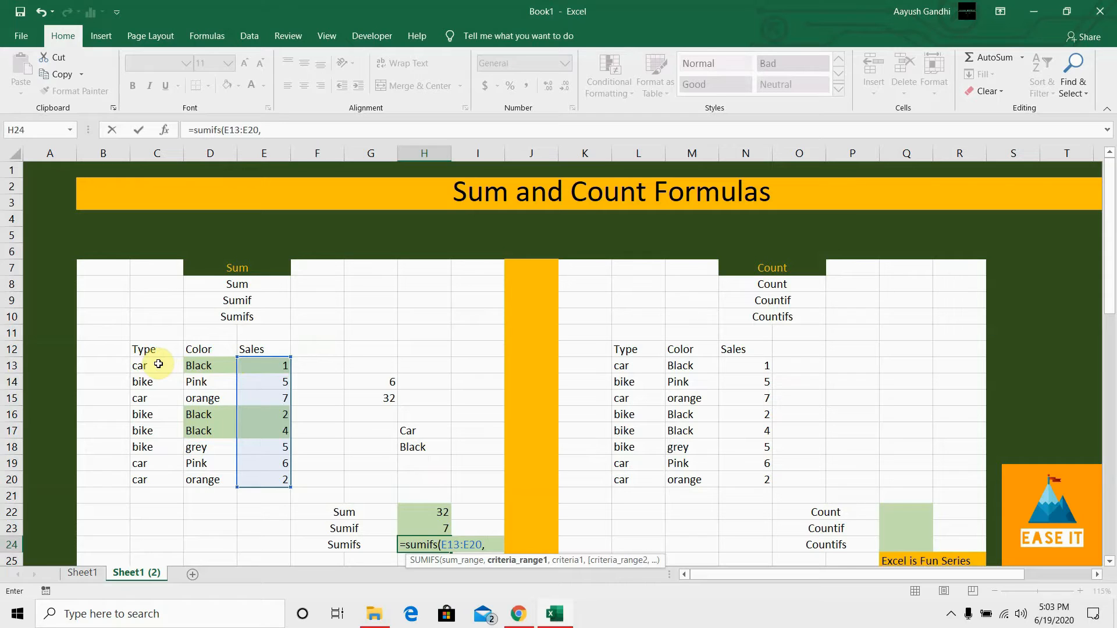
drag(158, 364, 161, 473)
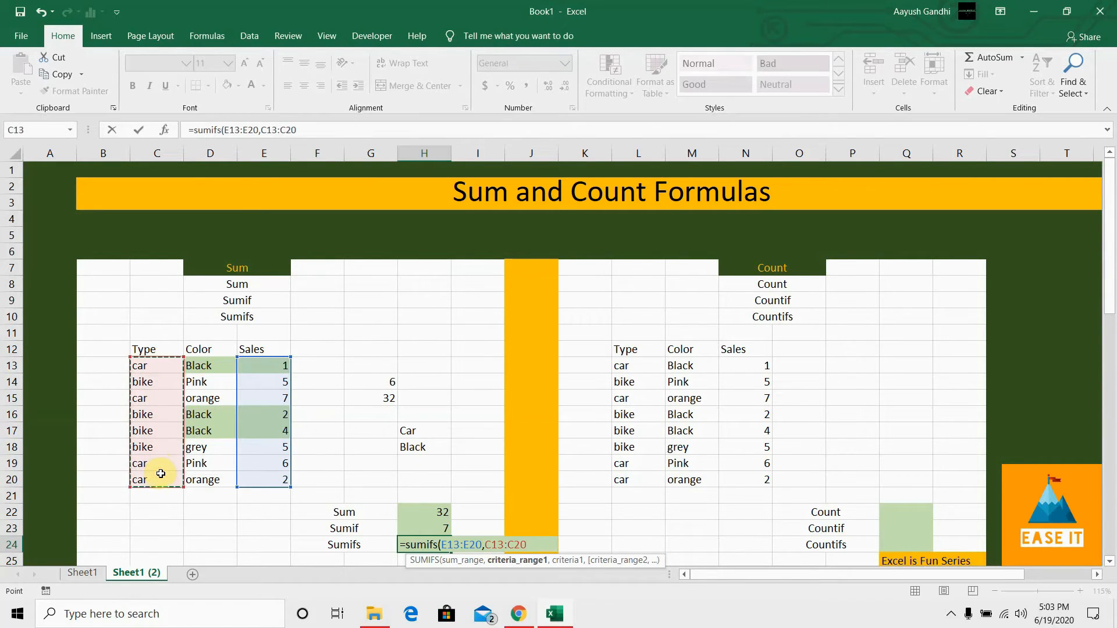
text(,)
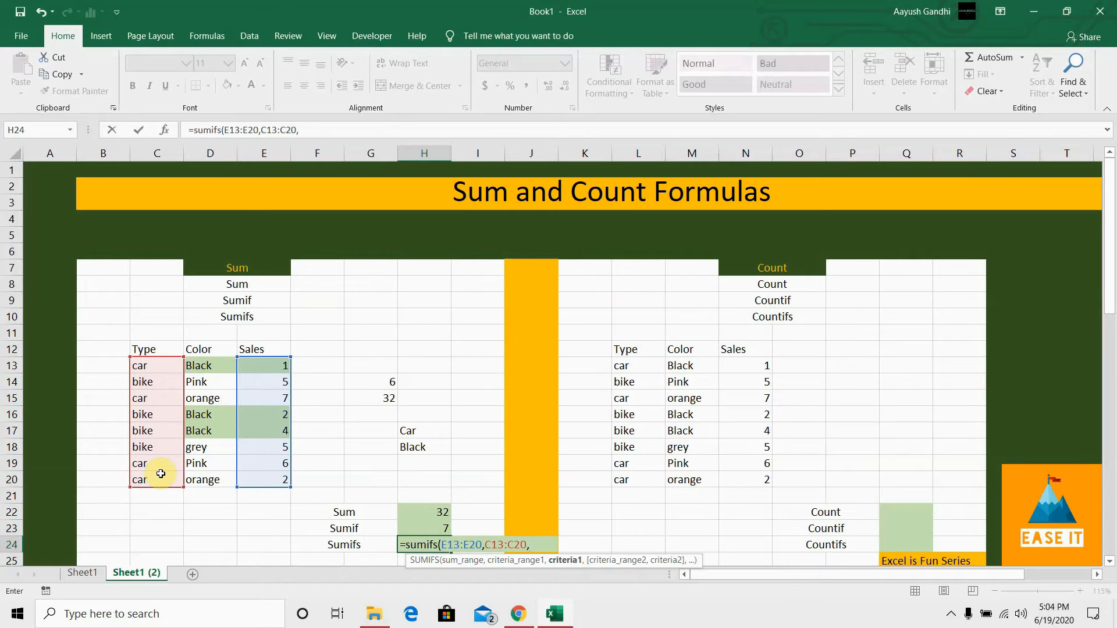
Add "Car" as the first criterion of the SUMIFS formula.
text("C)
key(BackSpace)
text(car")
key(BackSpace)
key(BackSpace)
key(BackSpace)
key(BackSpace)
text(Car",)
Complete the SUMIFS formula with Color range D13:D20 and "Black" as the second criterion.
drag(198, 366, 219, 478)
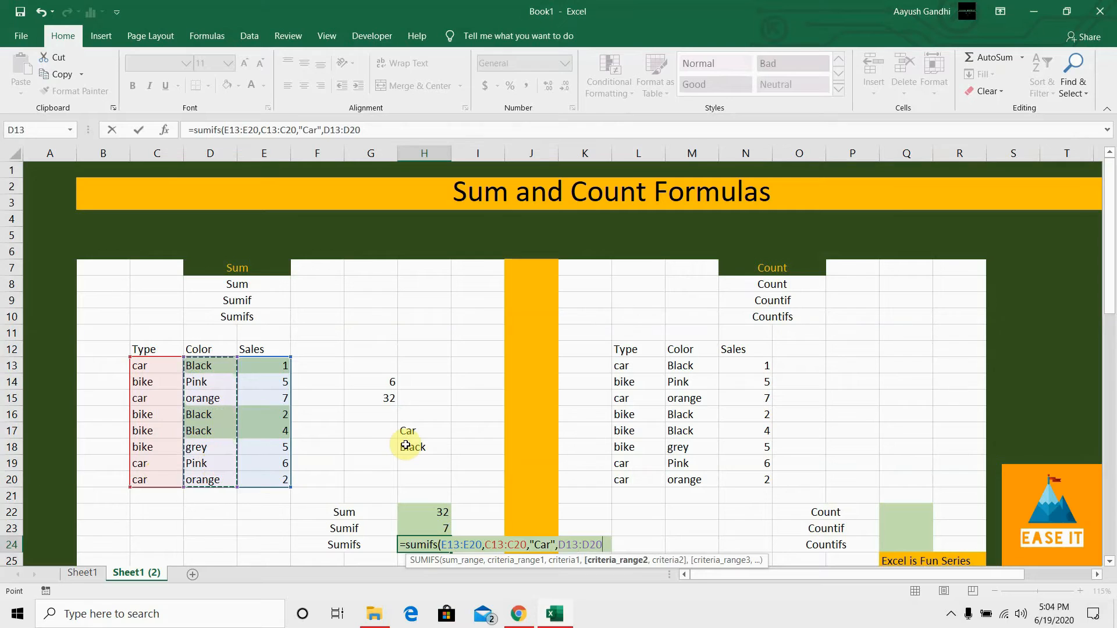
text(,"Blac)
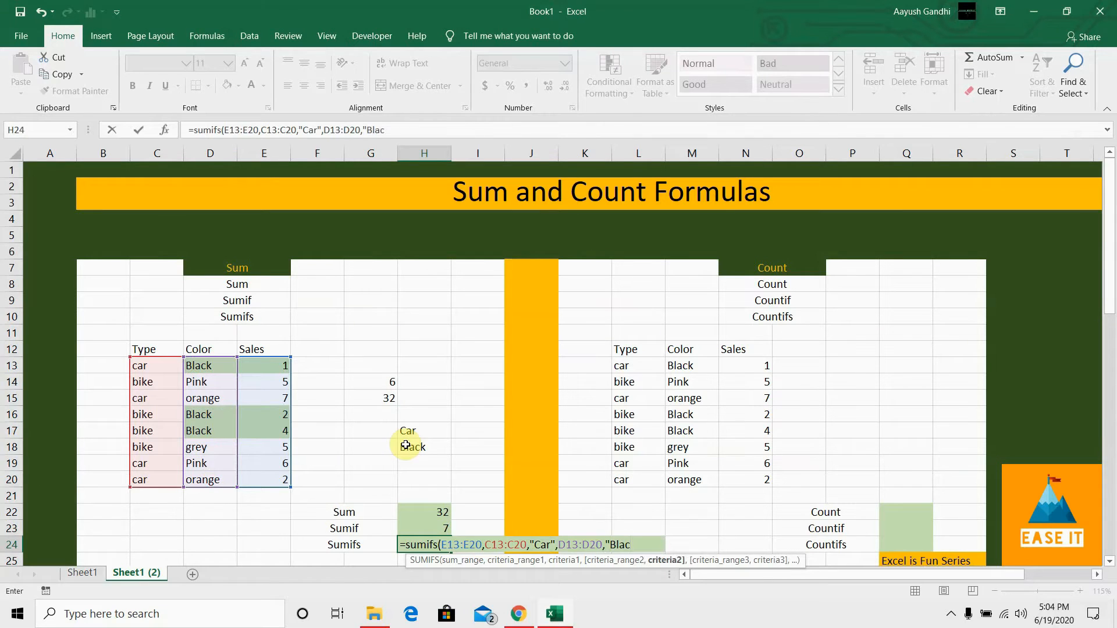
text(k"))
key(Return)
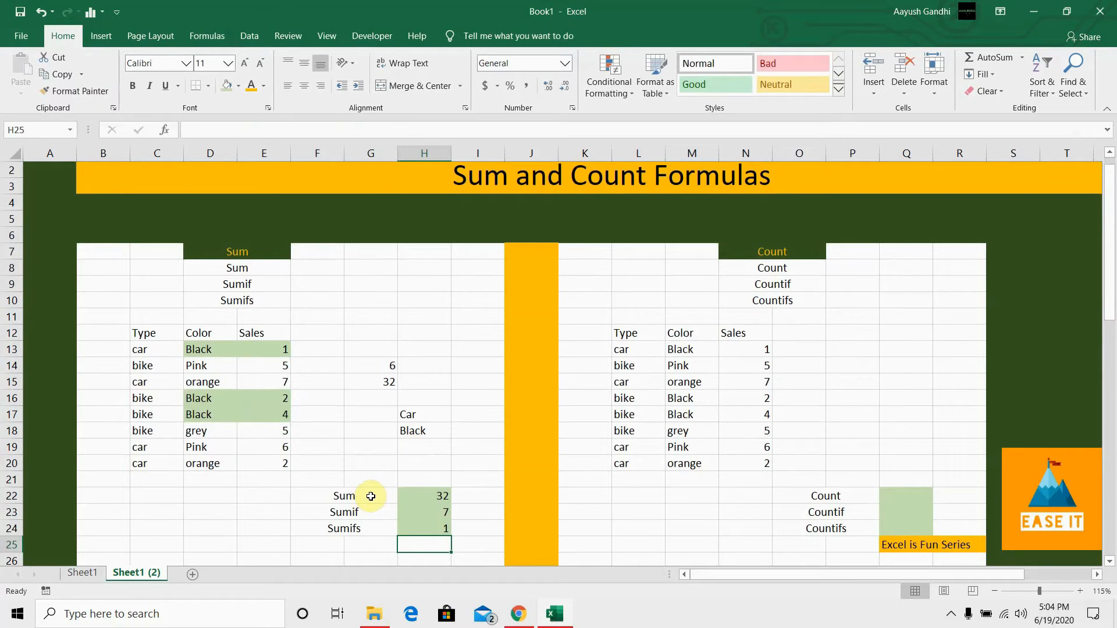
Try the color written in lowercase as black in empty cell D23 and clear it.
click(428, 529)
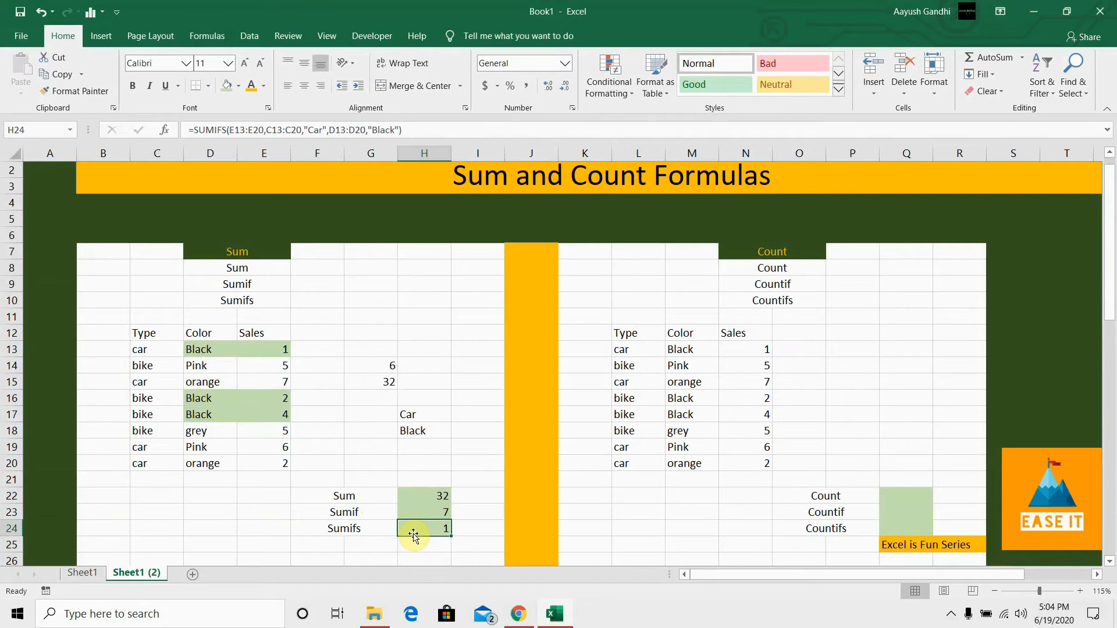
click(203, 401)
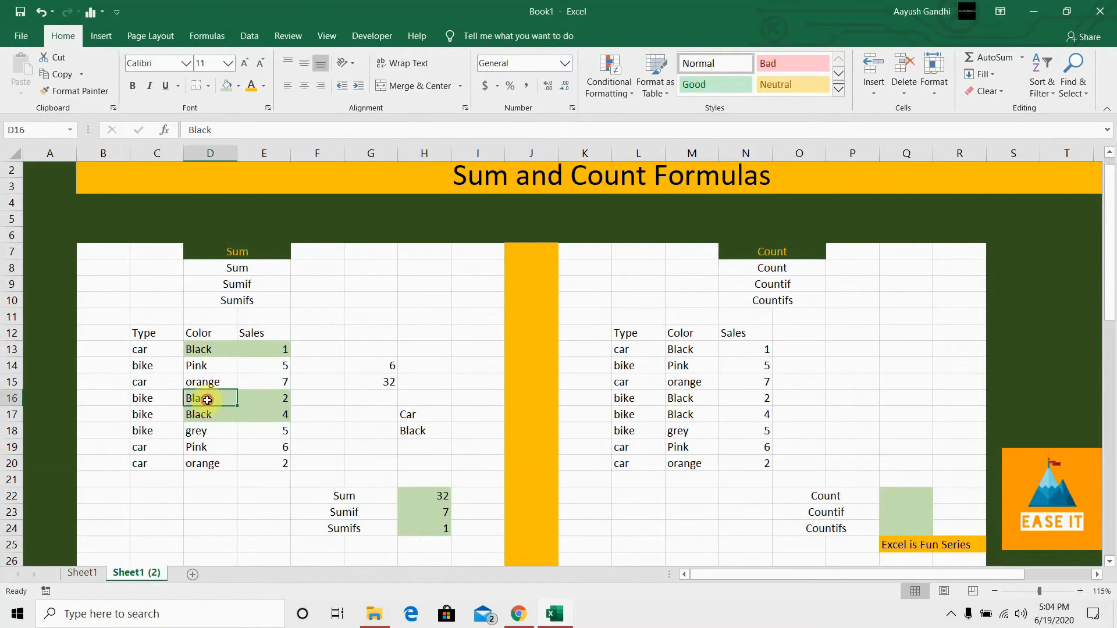
click(224, 511)
text(blaa)
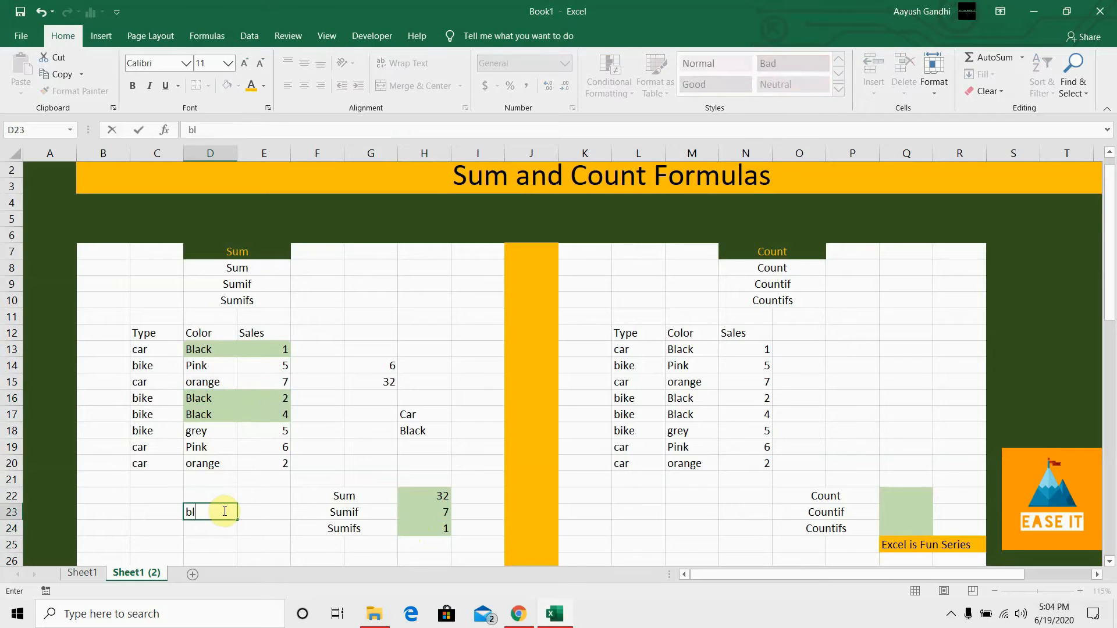
key(BackSpace)
text(ck)
key(Tab)
click(212, 516)
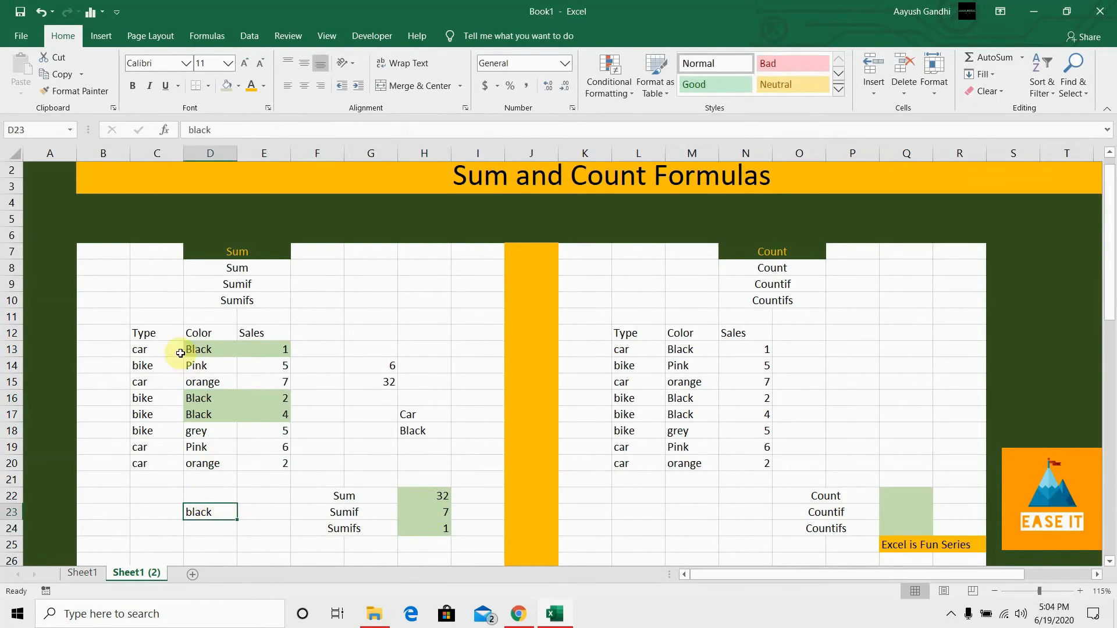
key(Delete)
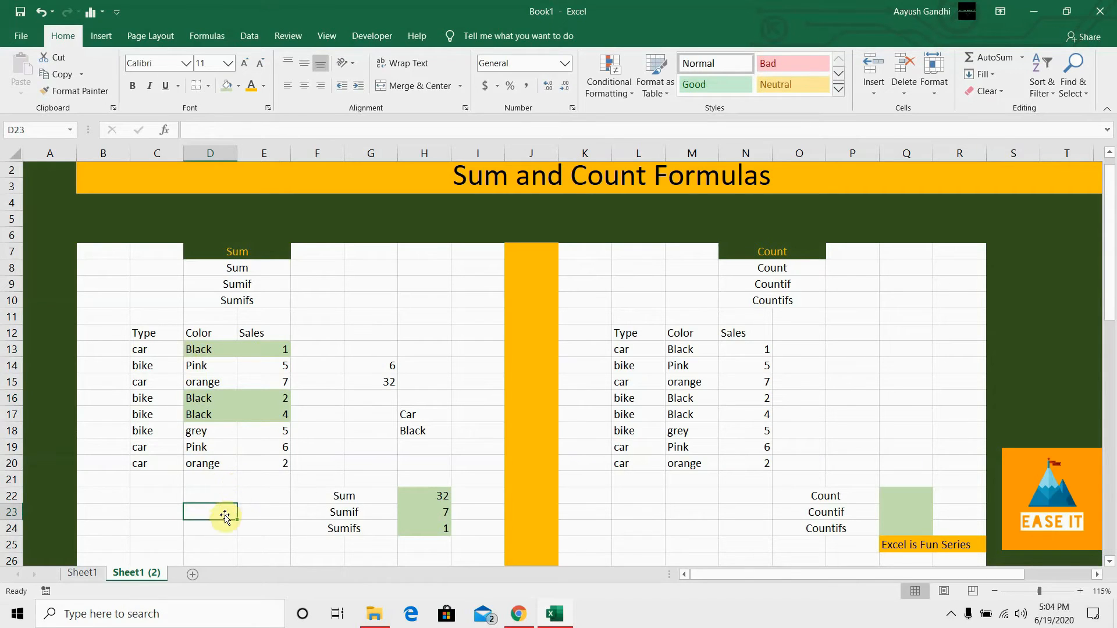
click(278, 517)
click(225, 517)
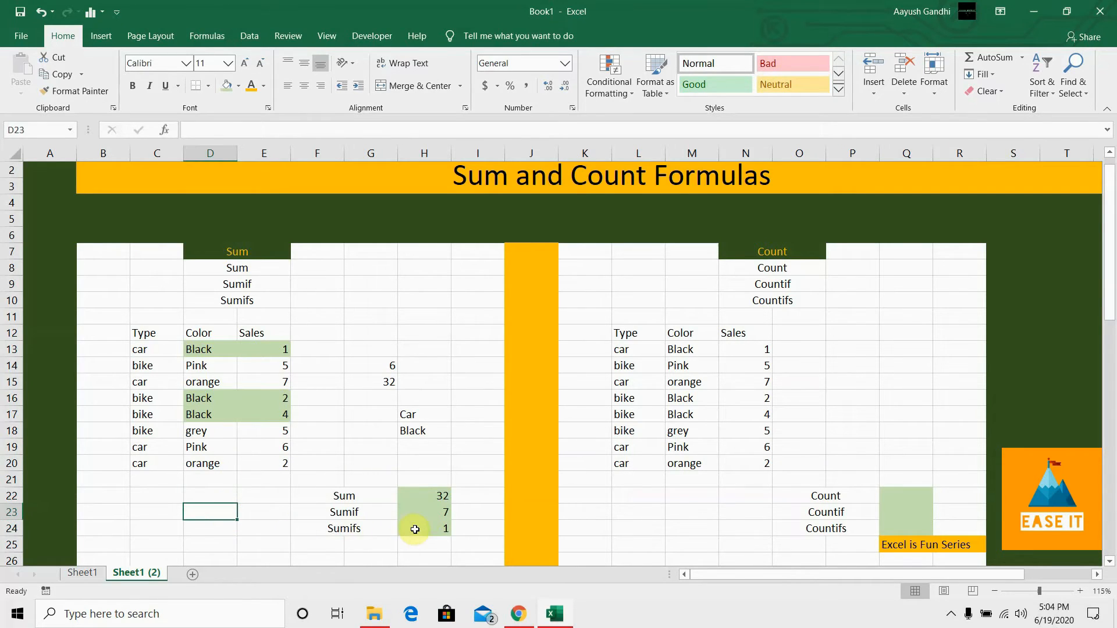
Highlight the row matching both SUMIFS criteria, C13:E13, in yellow.
click(413, 529)
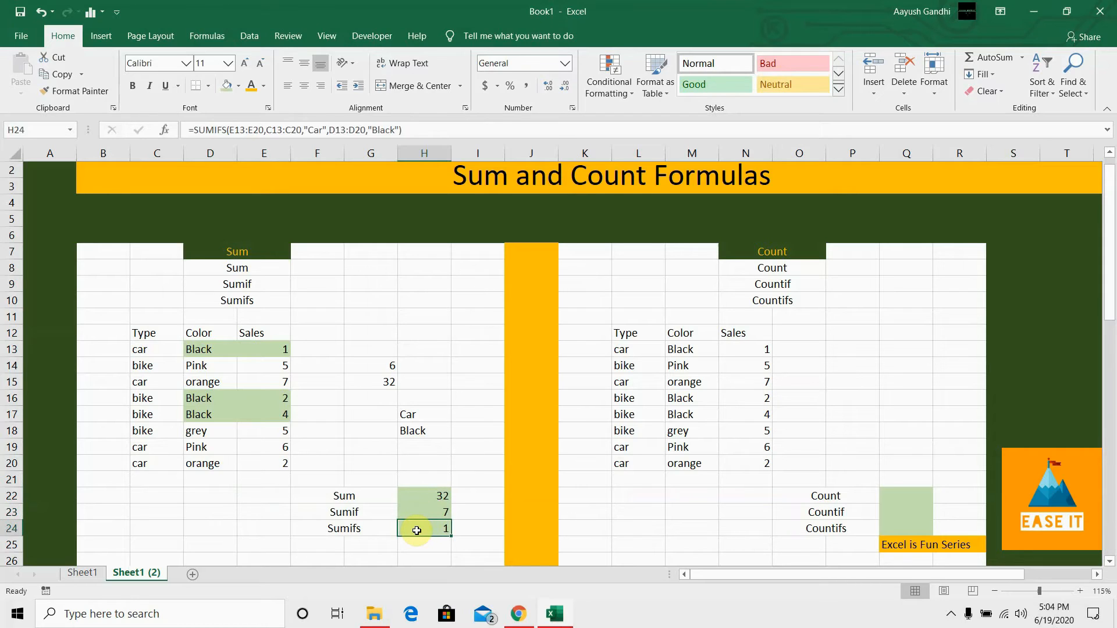
click(478, 524)
click(433, 530)
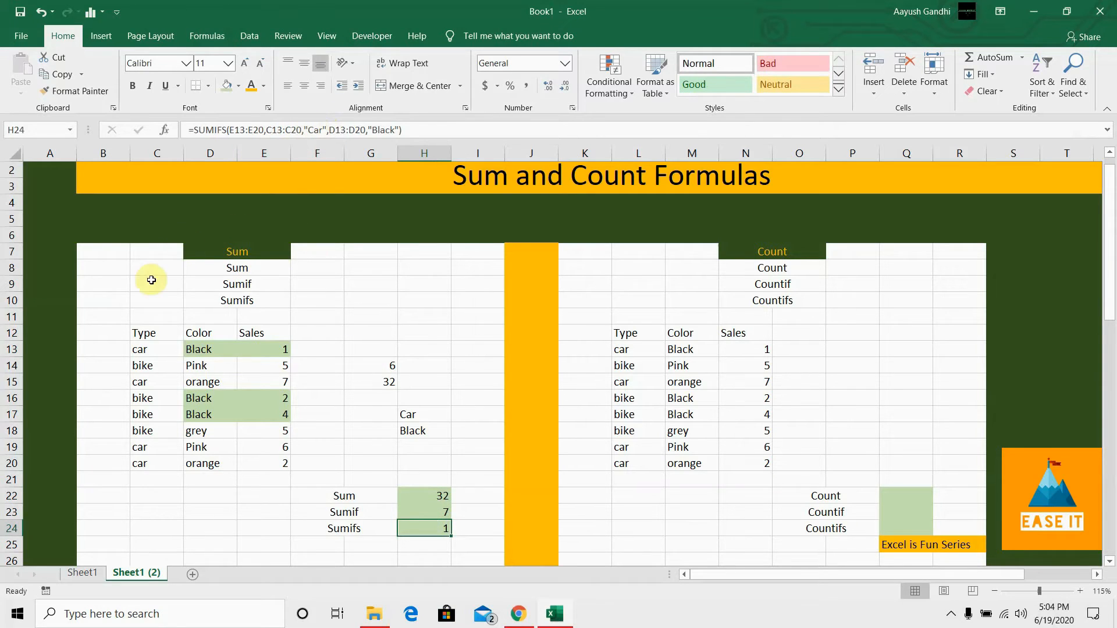
click(144, 349)
drag(173, 349, 259, 349)
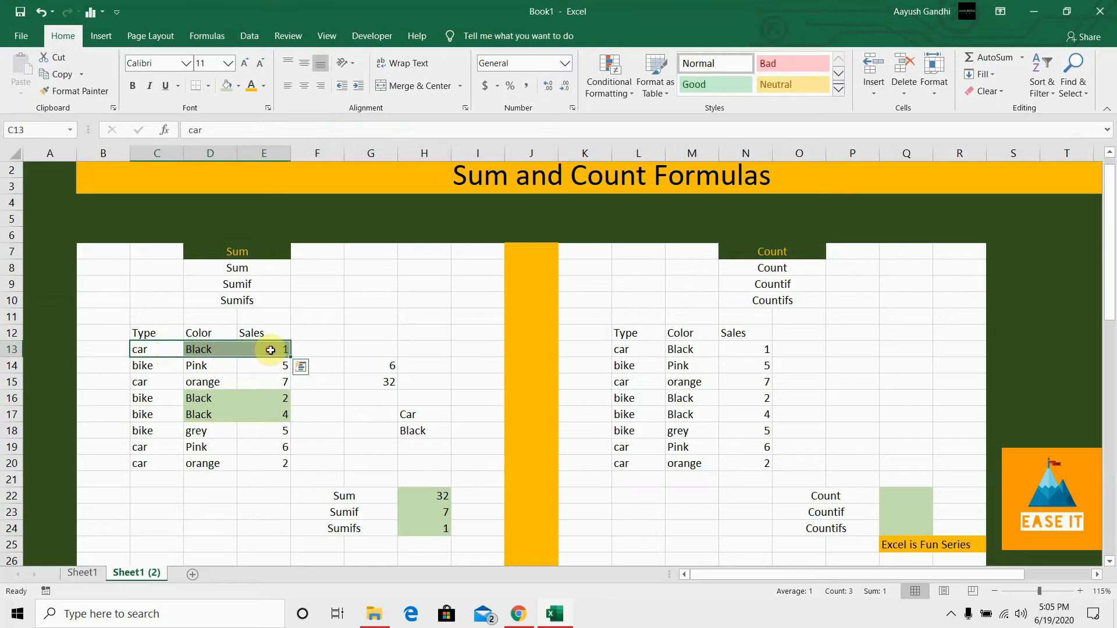
click(238, 85)
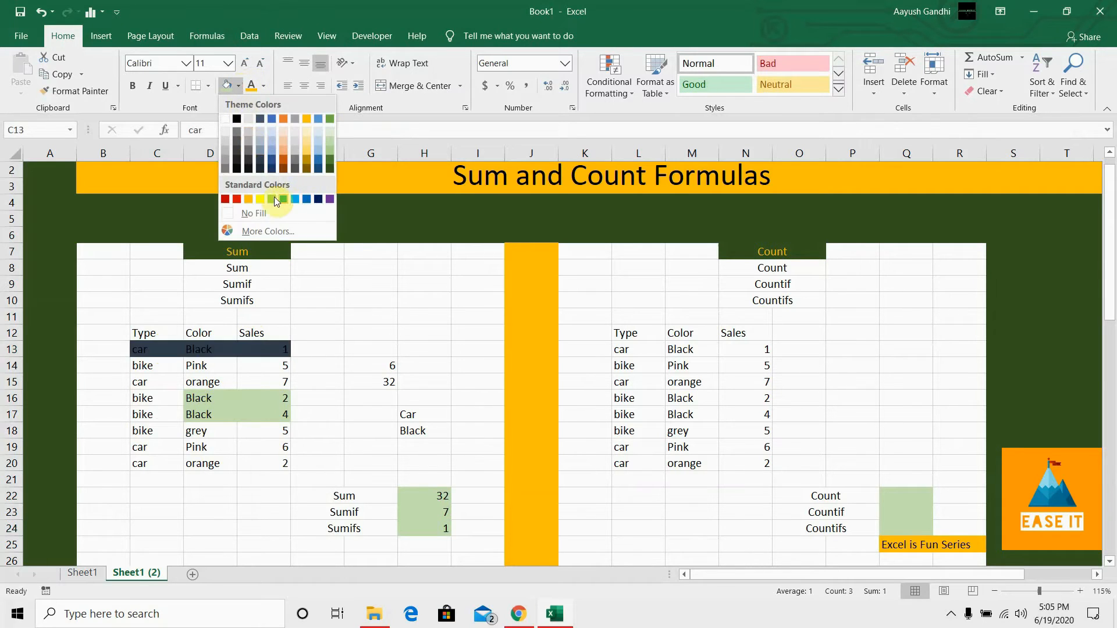
click(259, 197)
click(327, 330)
drag(145, 349, 276, 351)
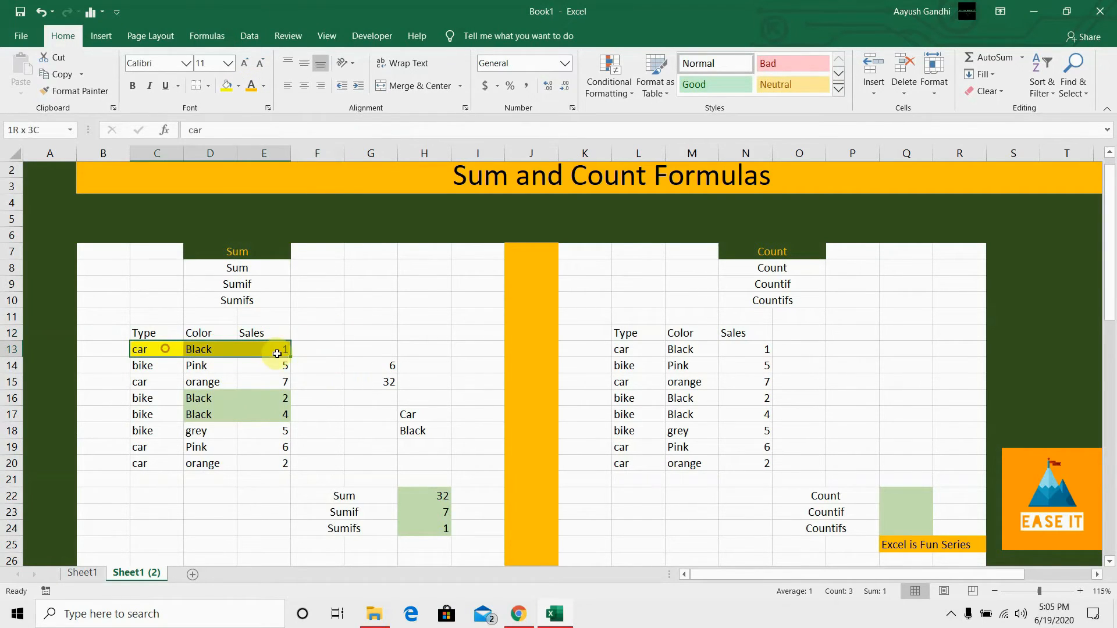
Compare the Type and Color of the other car rows with the highlighted row C13:E13.
click(154, 384)
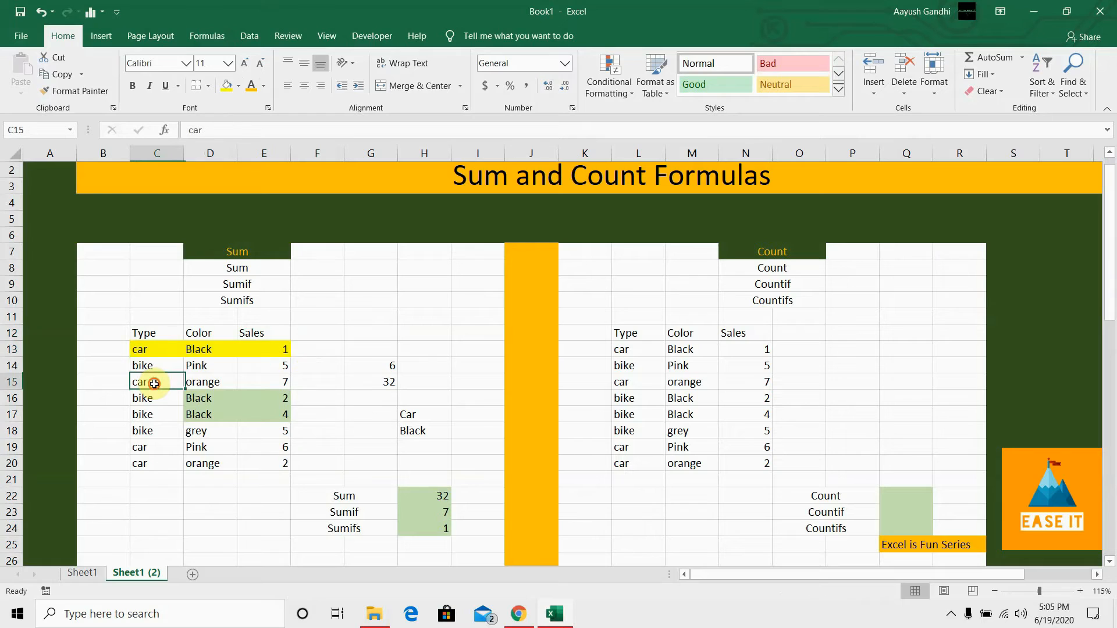
click(209, 382)
click(158, 382)
click(206, 383)
click(200, 448)
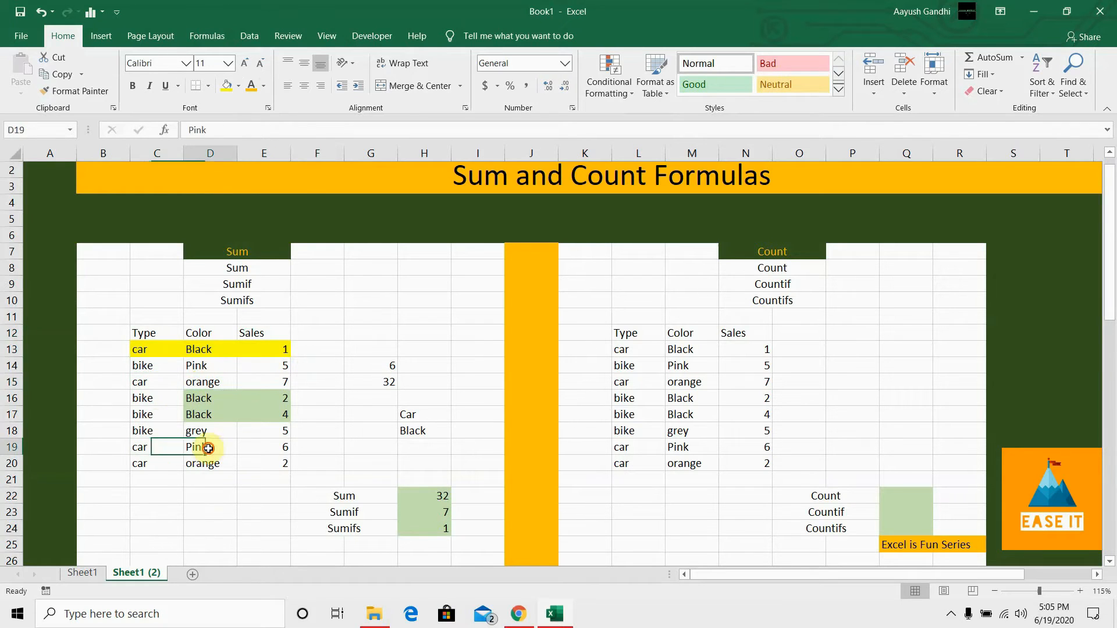
drag(152, 349, 278, 352)
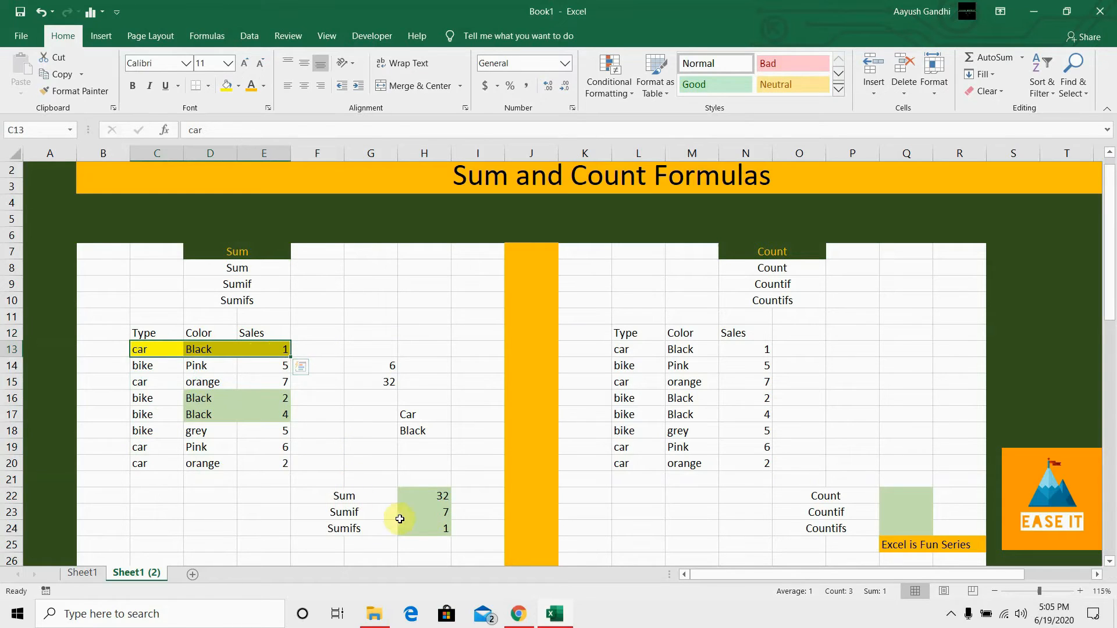
Change the second criterion of the SUMIFS formula in H24 to "red".
click(430, 529)
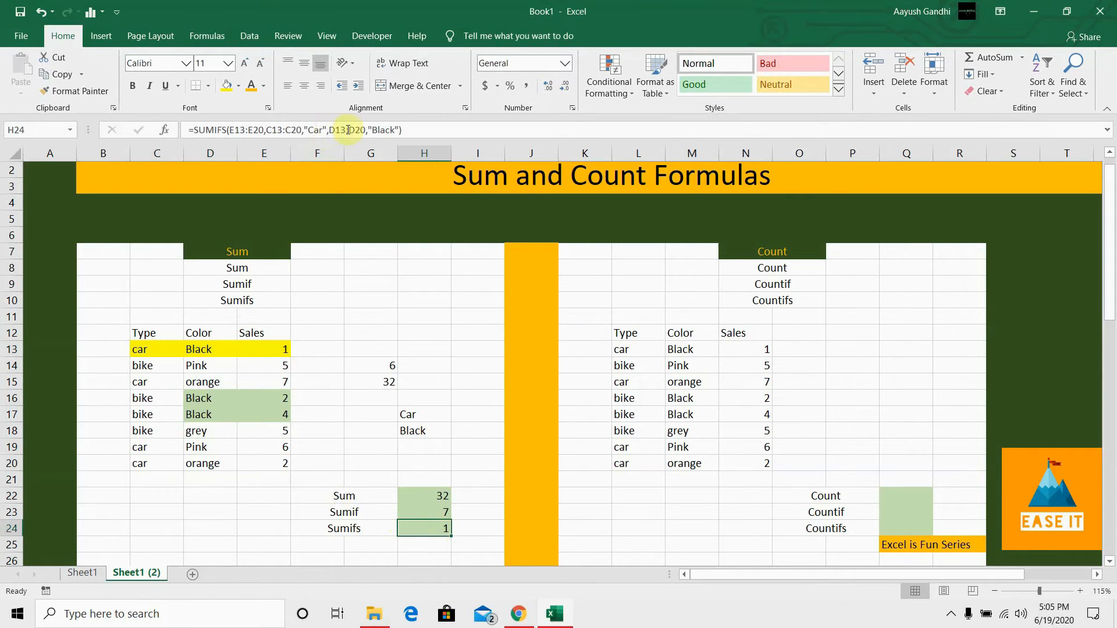
click(399, 130)
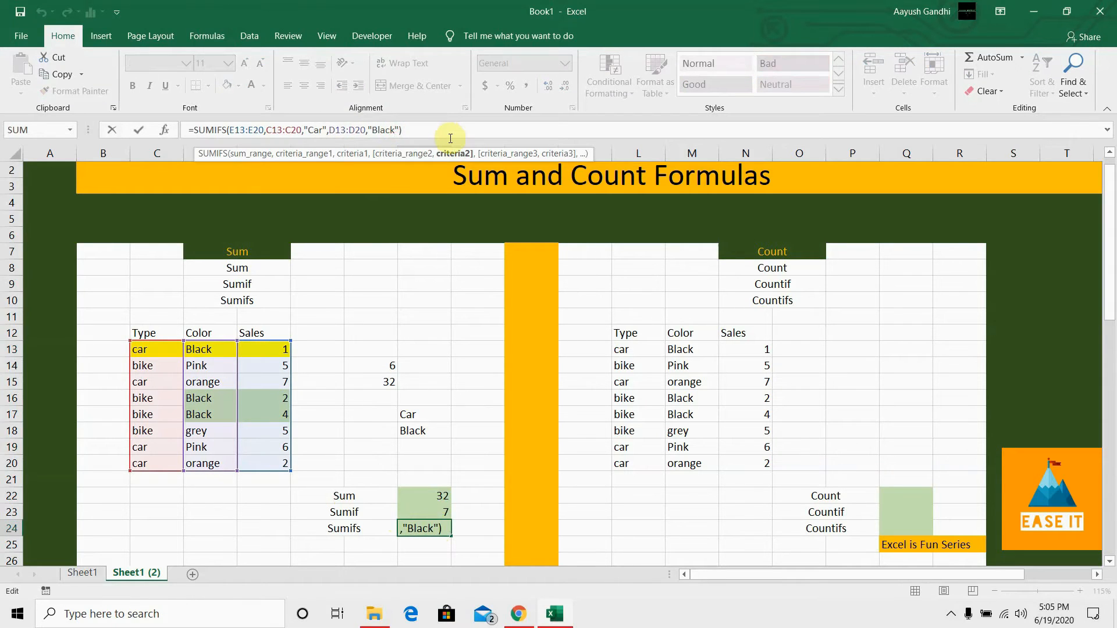
key(BackSpace)
key(BackSpace)
key(BackSpace)
key(BackSpace)
key(BackSpace)
text(red)
key(Return)
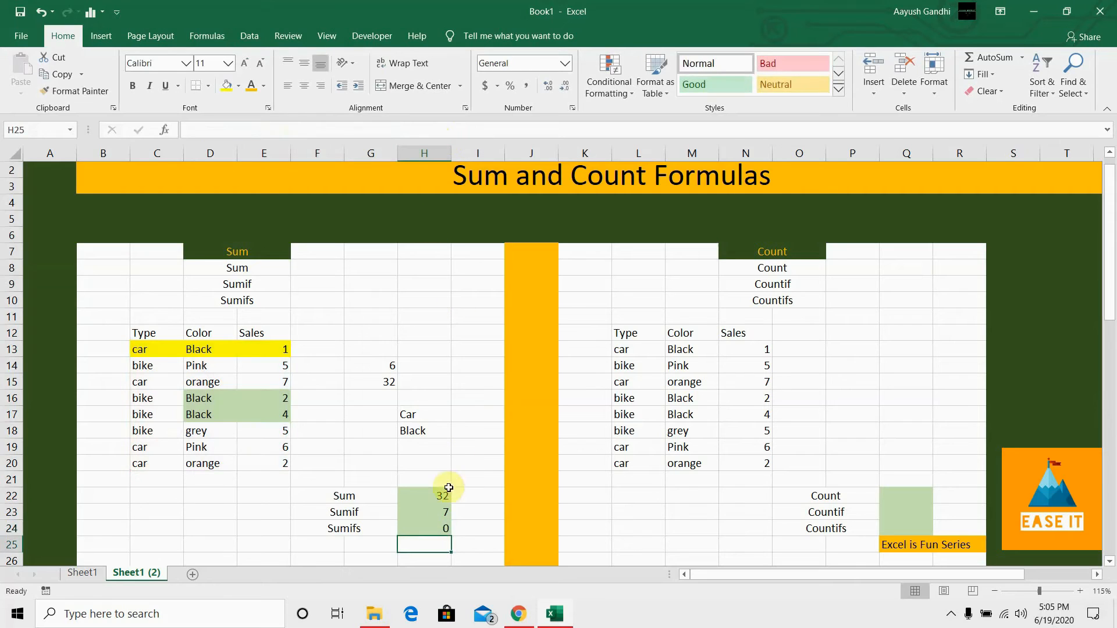
Replace the "Car" criterion of the SUMIFS formula in H24 with a reference to cell H17.
click(438, 530)
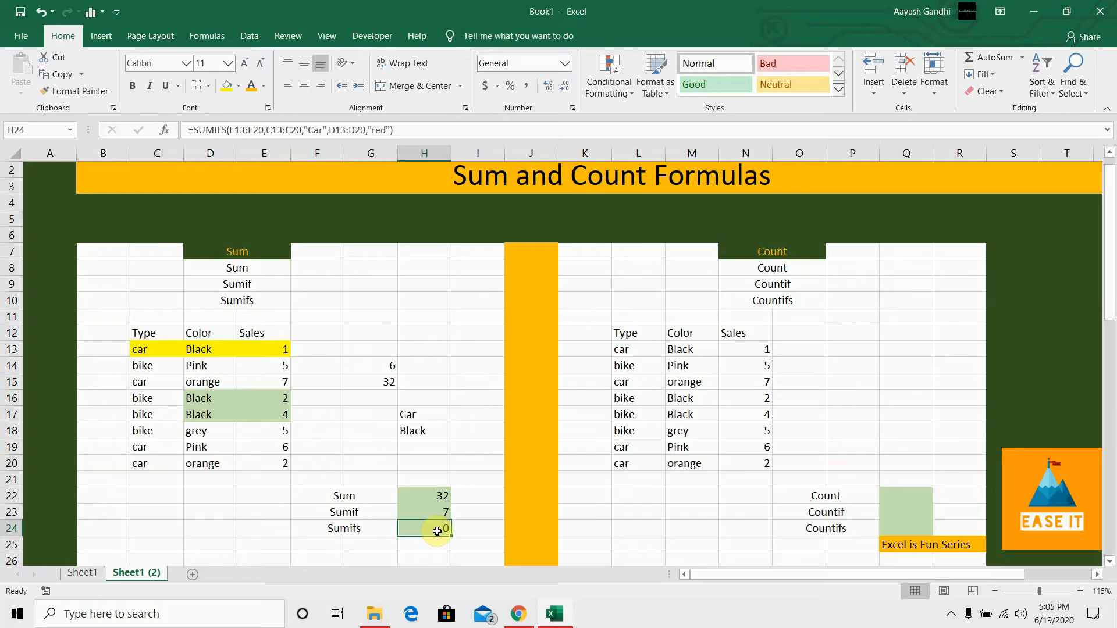
click(460, 447)
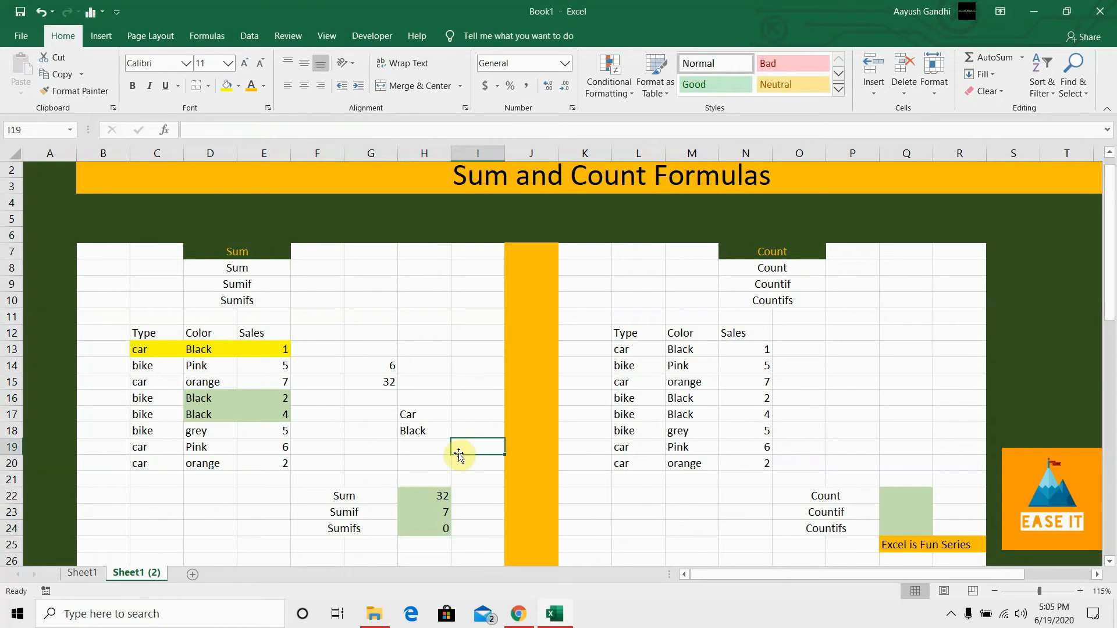
click(427, 533)
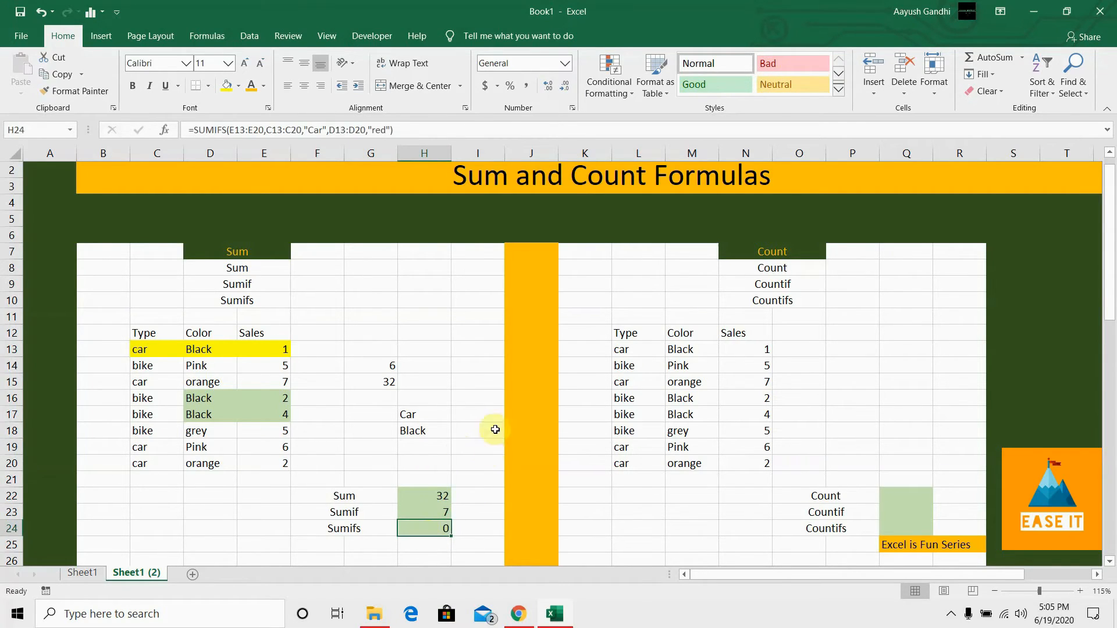
click(331, 133)
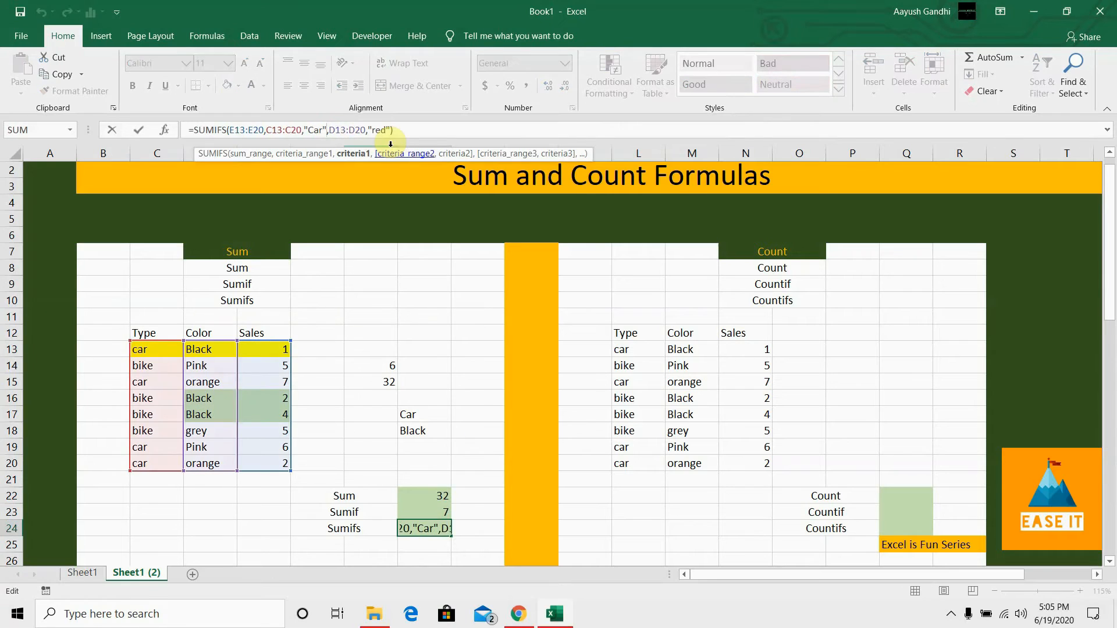
key(BackSpace)
key(BackSpace)
key(BackSpace)
key(BackSpace)
key(BackSpace)
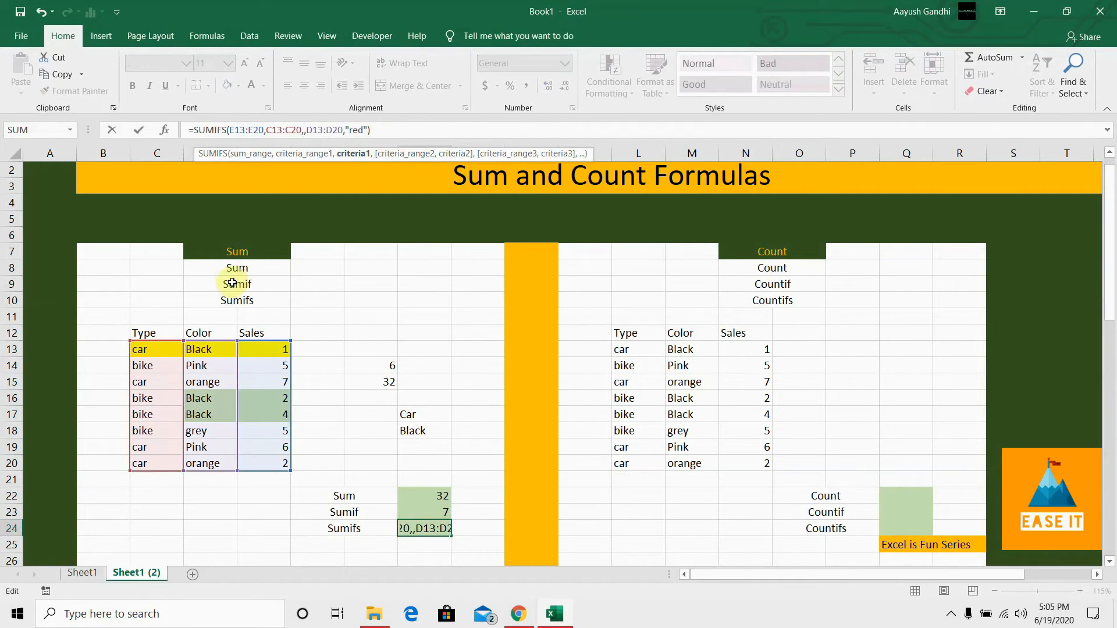
click(163, 352)
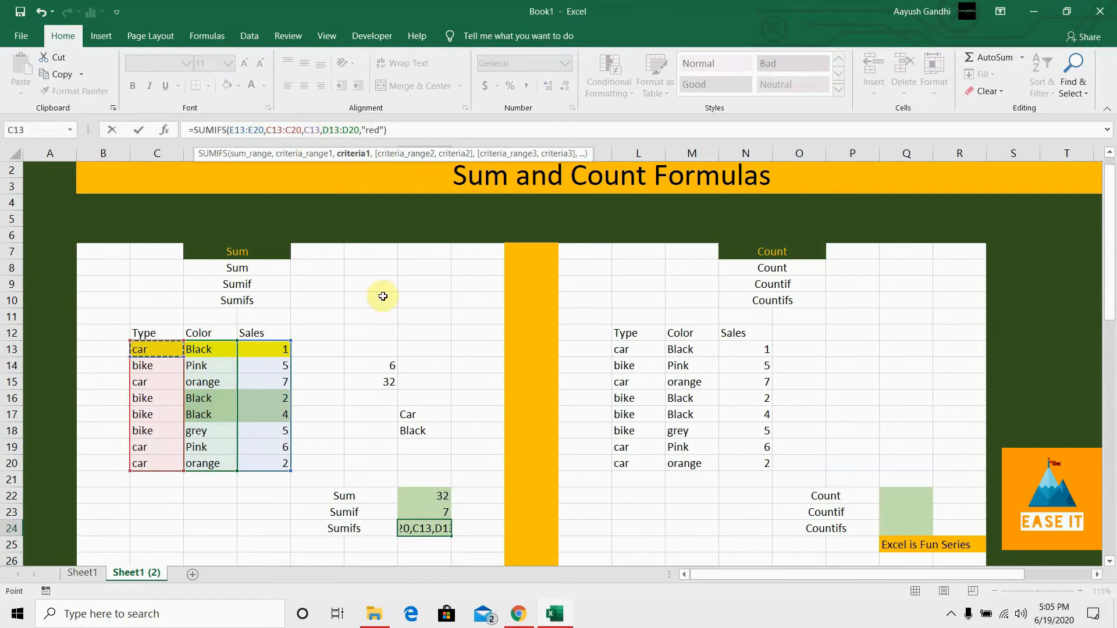
click(422, 417)
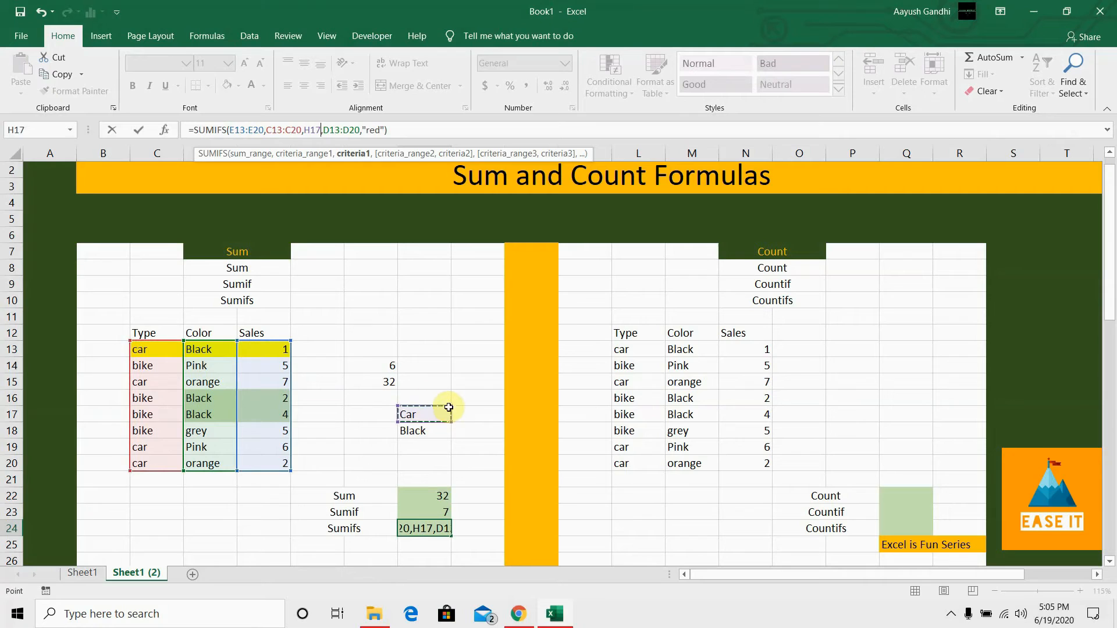
key(Return)
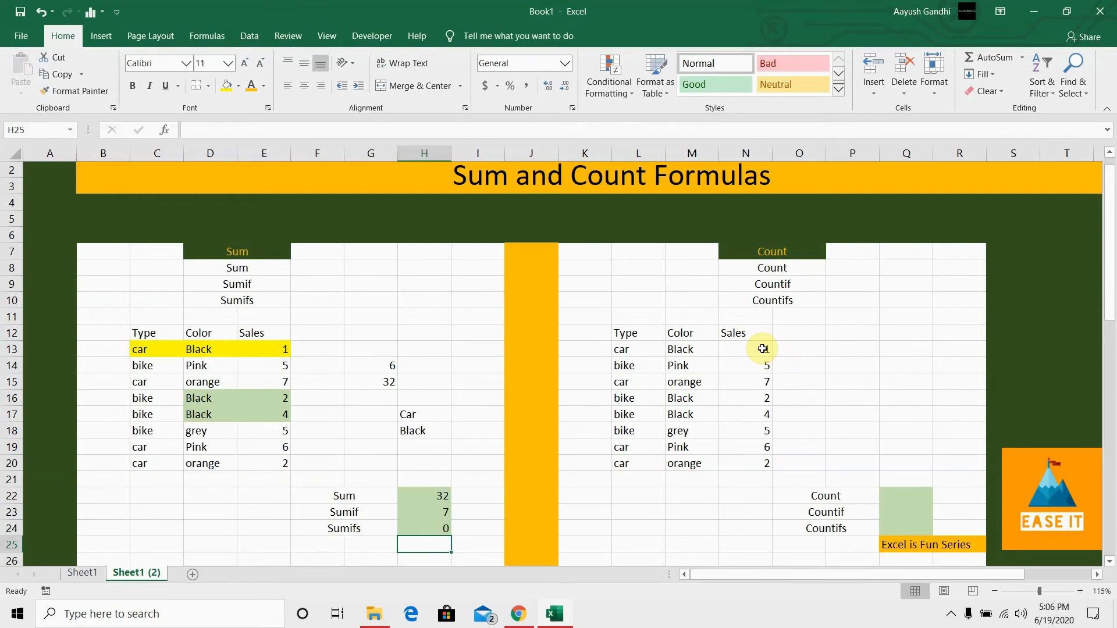
Count the Sales values N13:N20 with a COUNT formula in N21, just below the second table.
drag(762, 349, 754, 465)
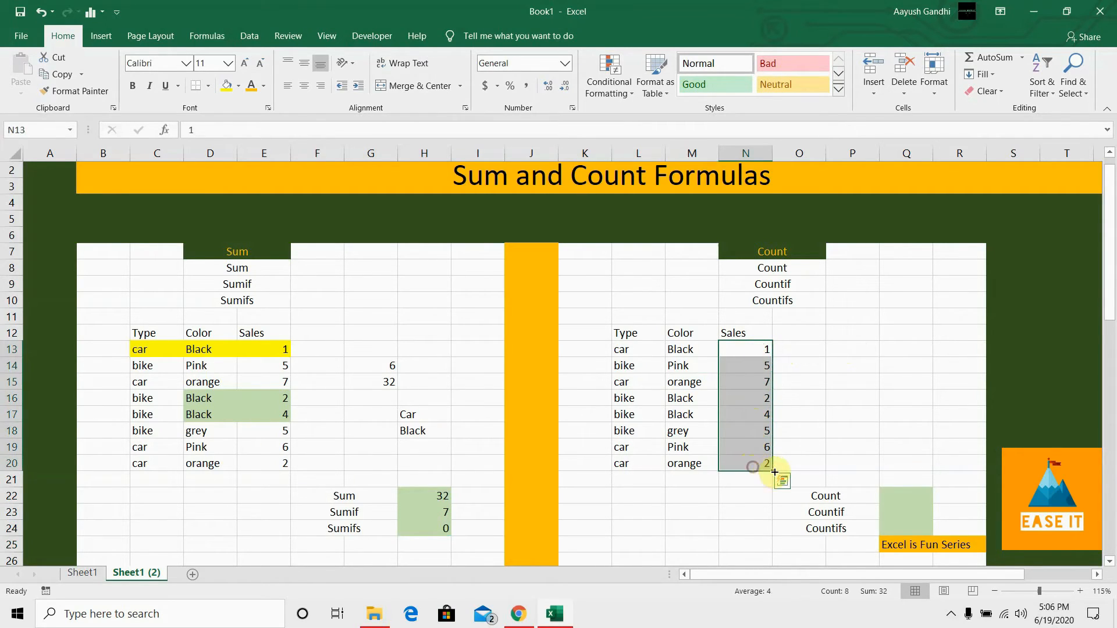
click(752, 482)
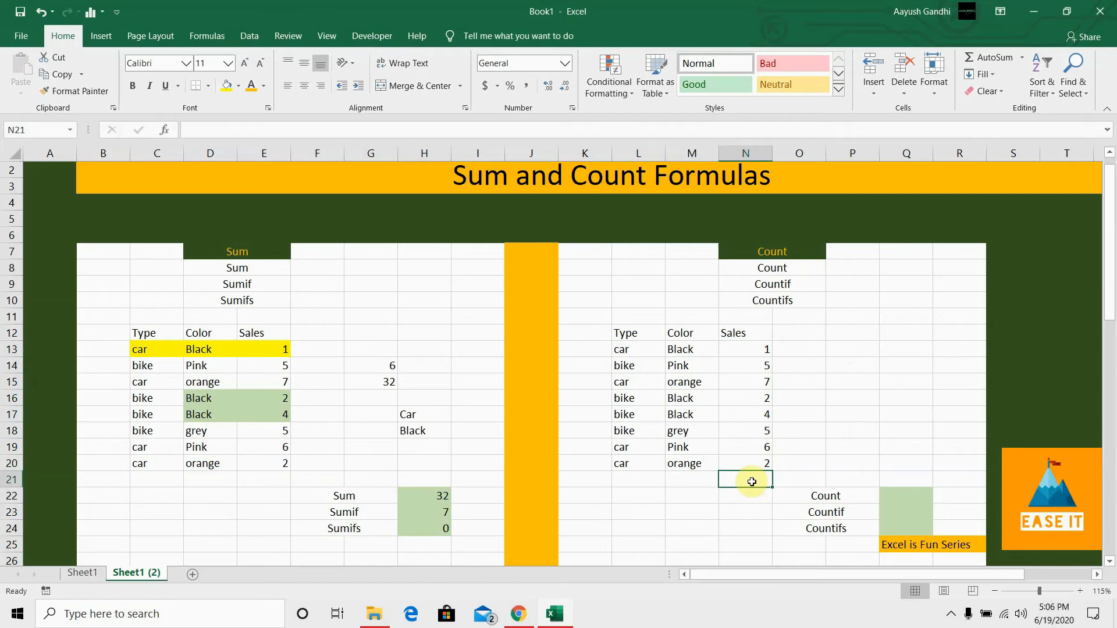
text(=count)
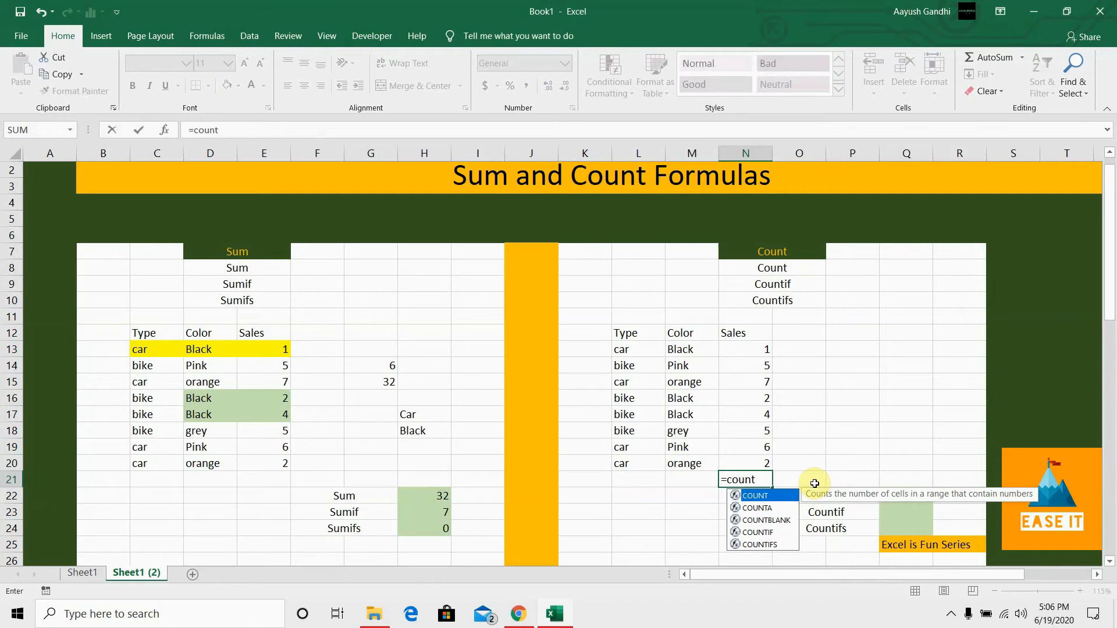
key(Tab)
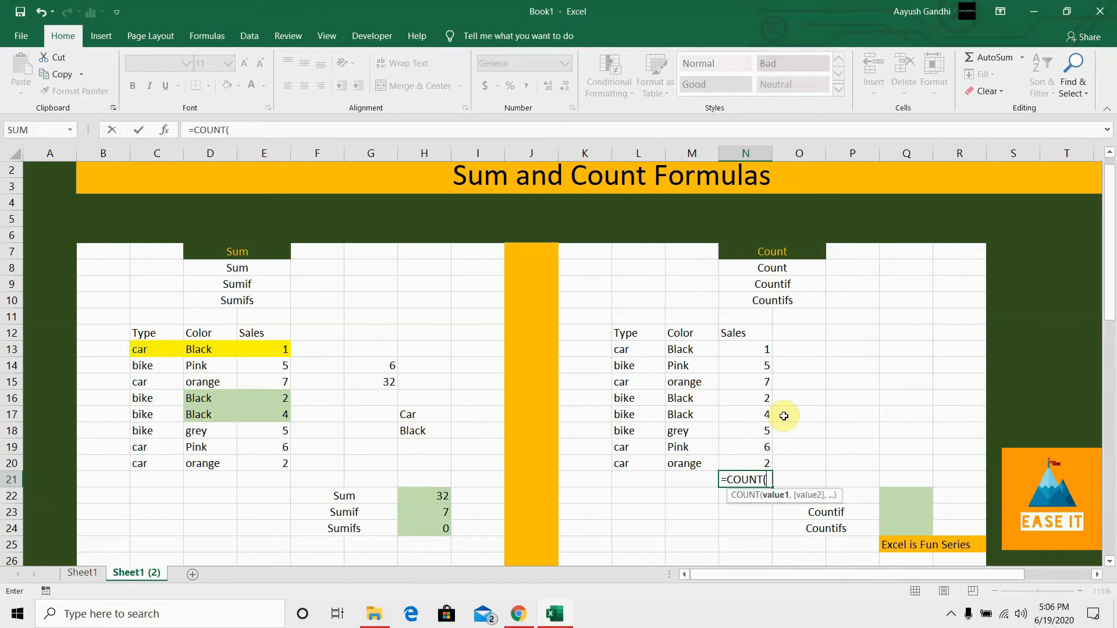
drag(766, 349, 765, 462)
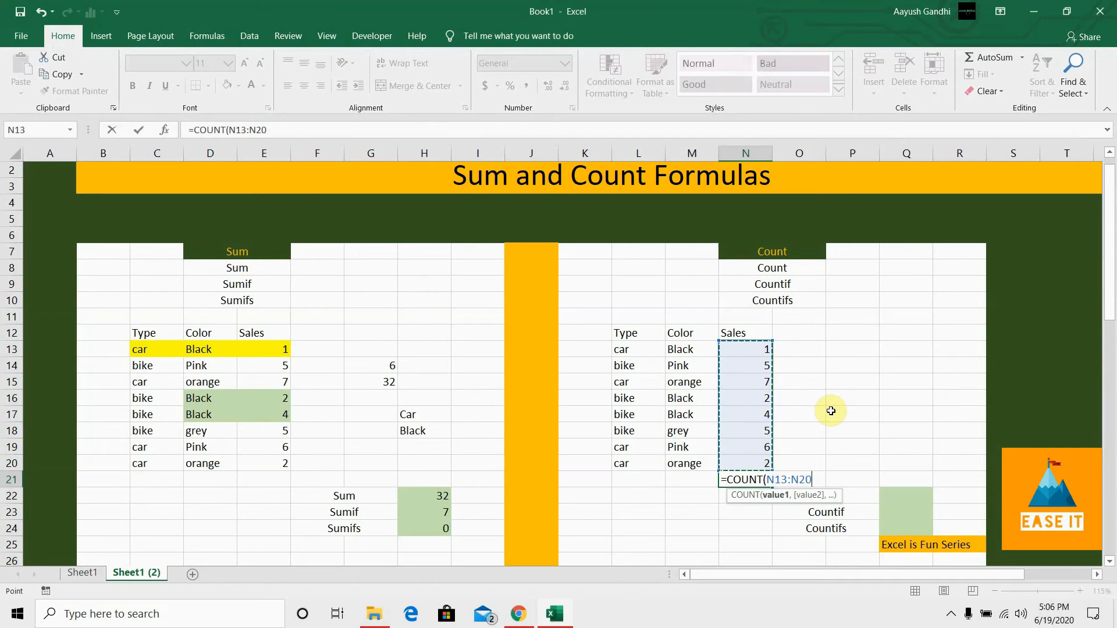
key(Return)
Compare the COUNT formula in N21 with the Sales range N13:N20, and clear N21.
click(767, 480)
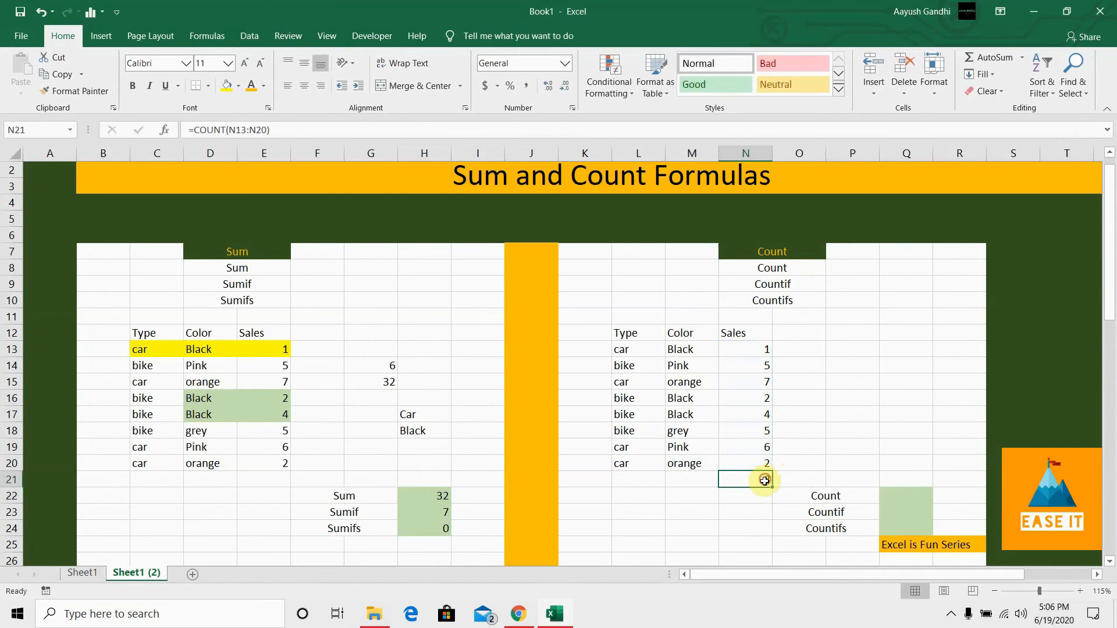
drag(762, 352, 763, 461)
click(813, 415)
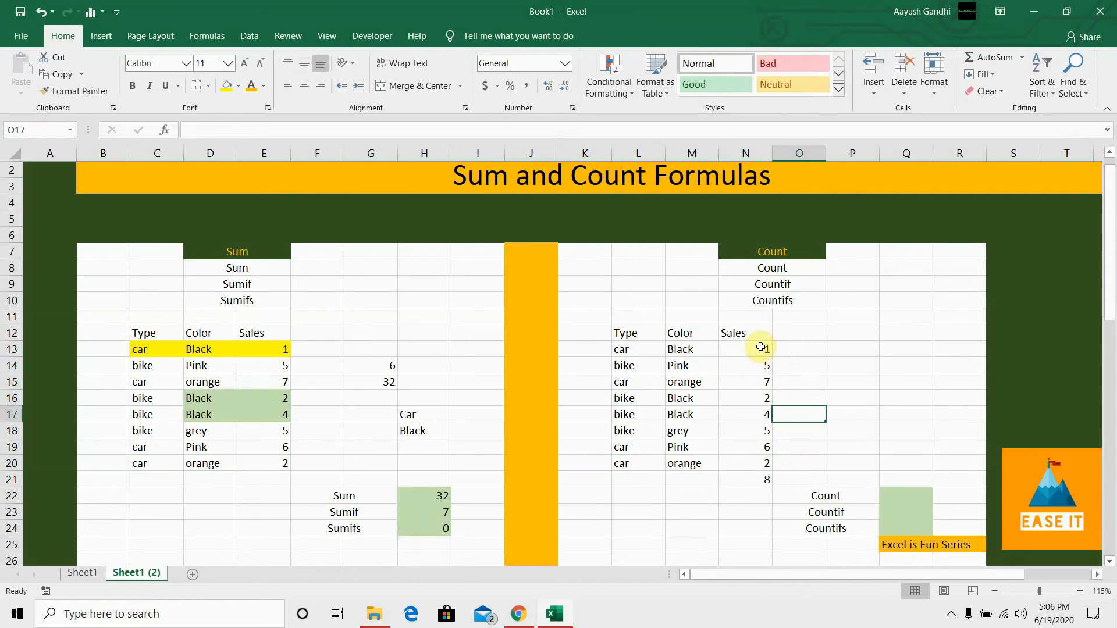
drag(760, 349, 758, 462)
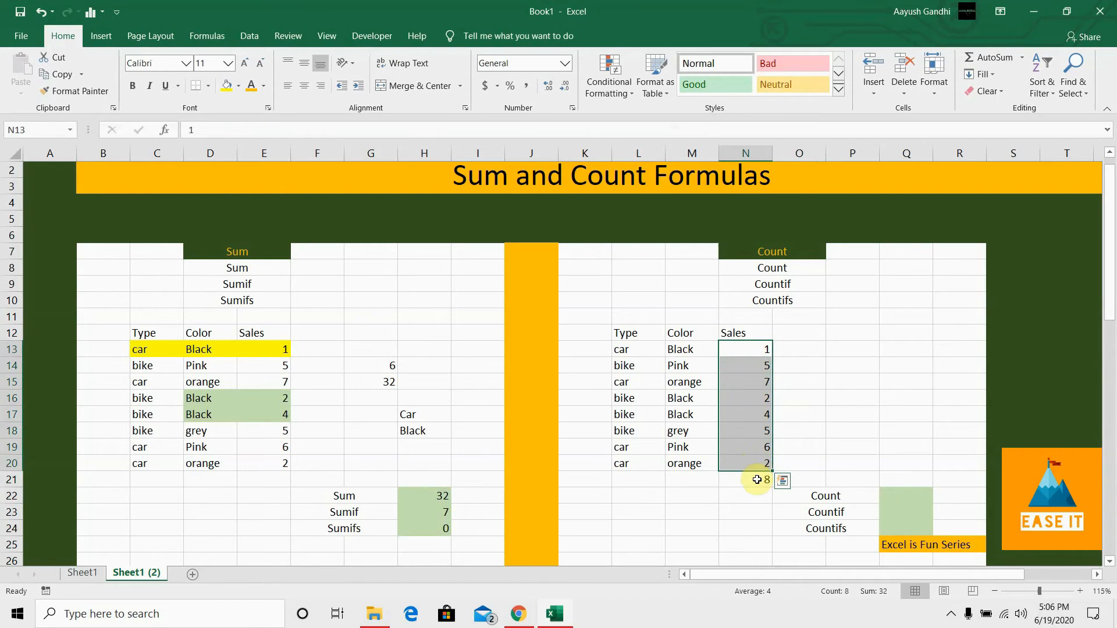
click(756, 479)
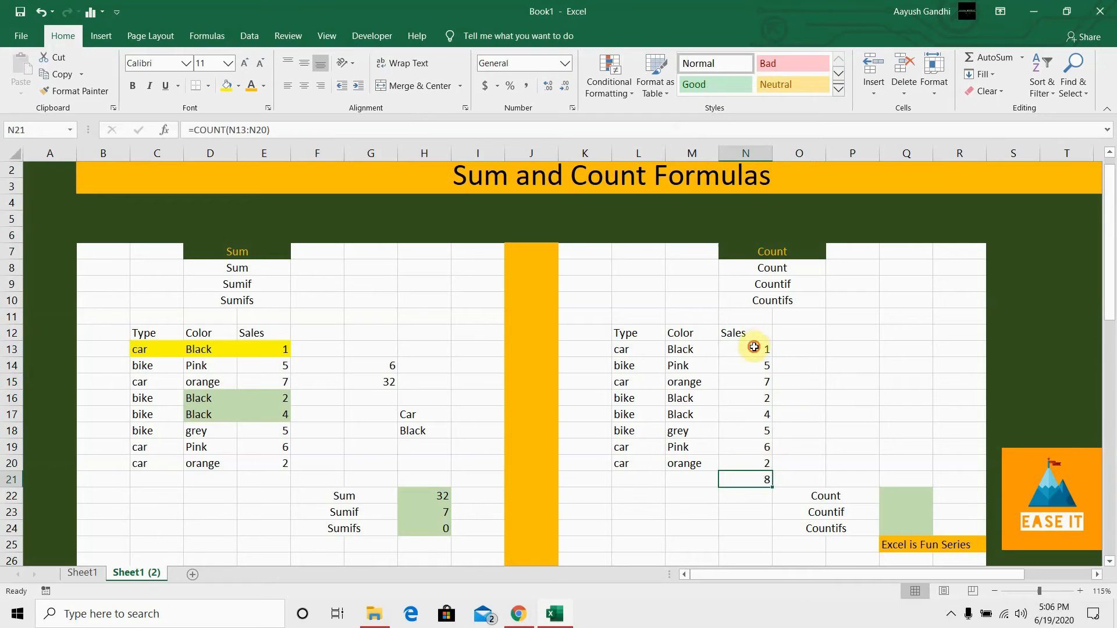
drag(752, 346, 750, 456)
click(756, 478)
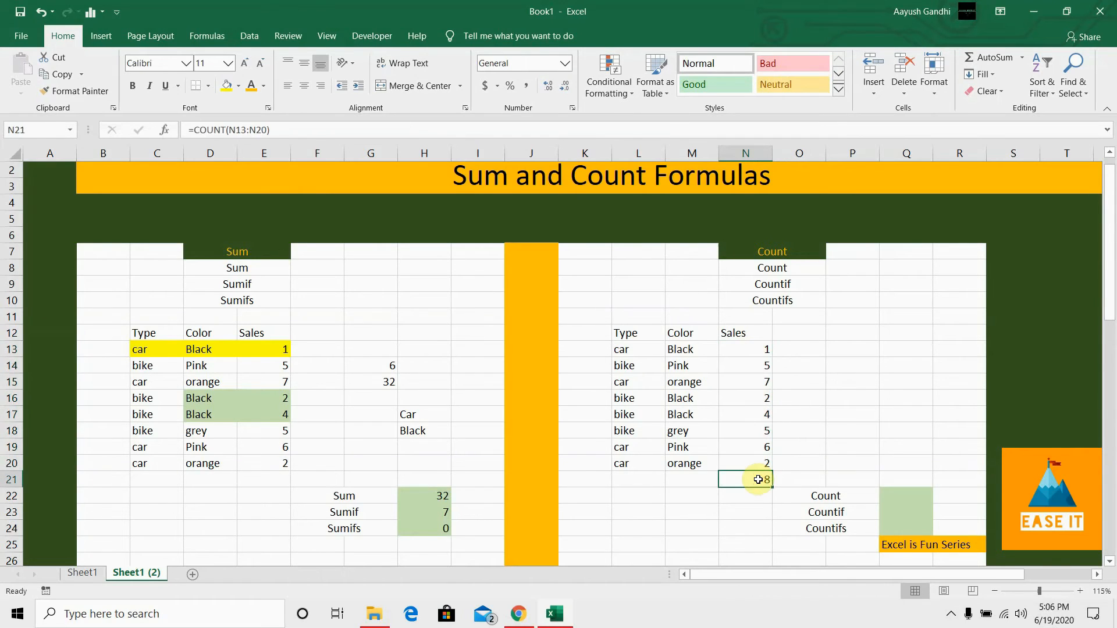
key(Delete)
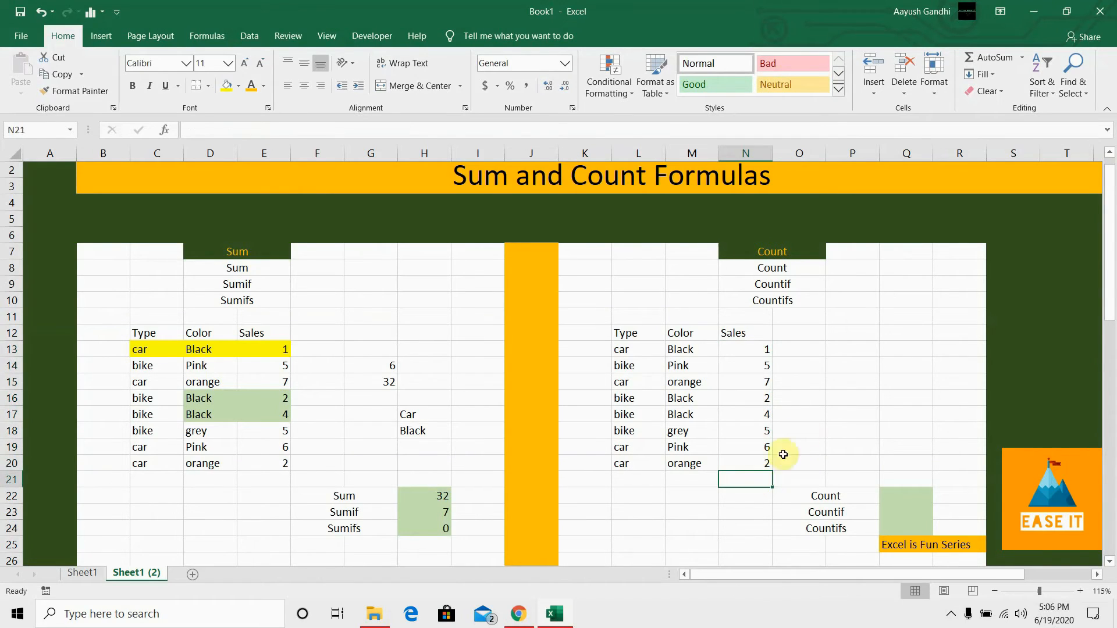
Enter a COUNT formula in M21 over the Color text entries M13:M20 and review the counted range.
click(690, 478)
text(=count)
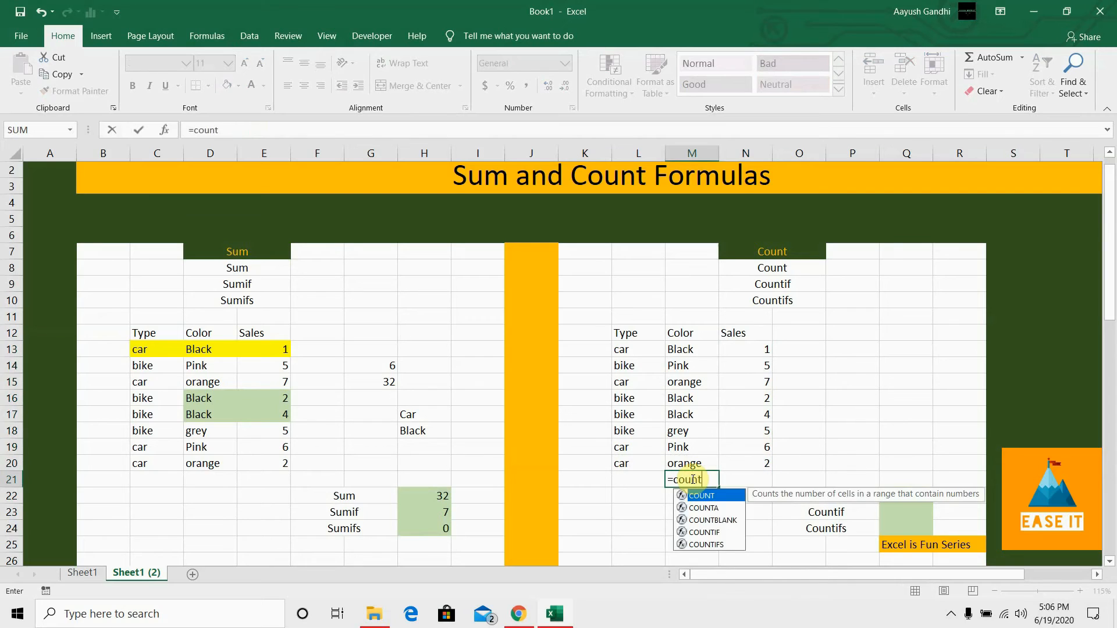
key(Tab)
drag(681, 349, 707, 460)
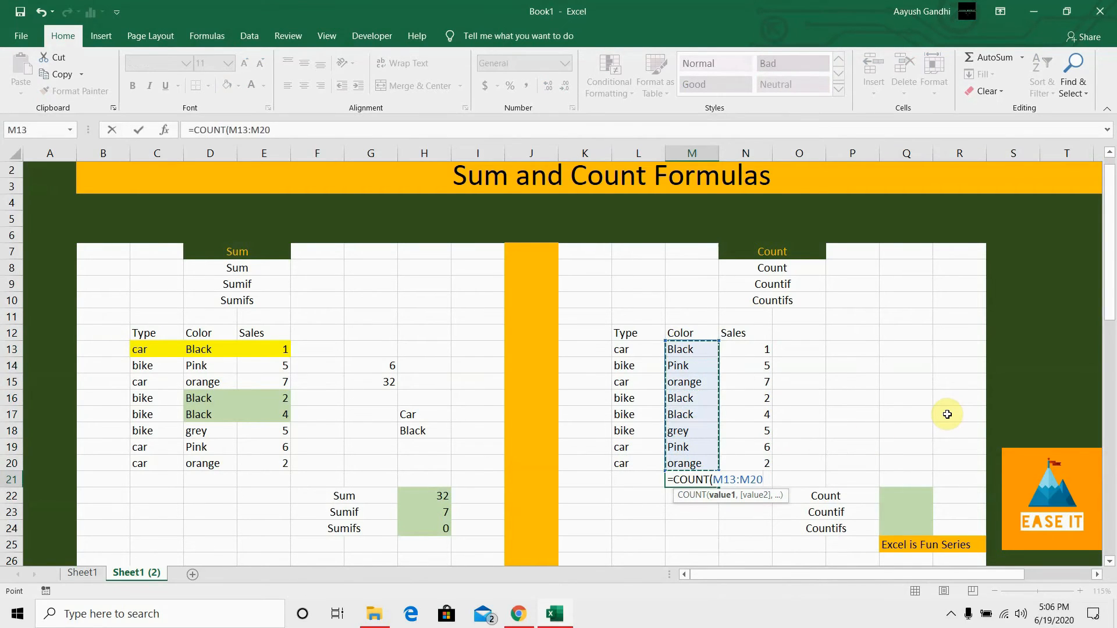
text())
key(Return)
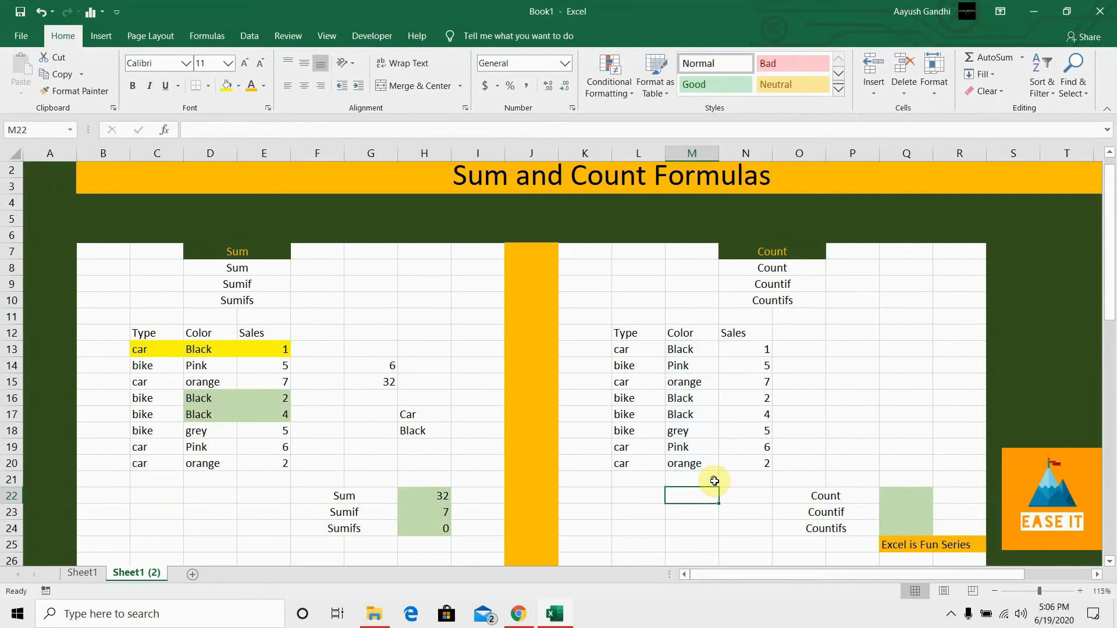
drag(684, 349, 697, 460)
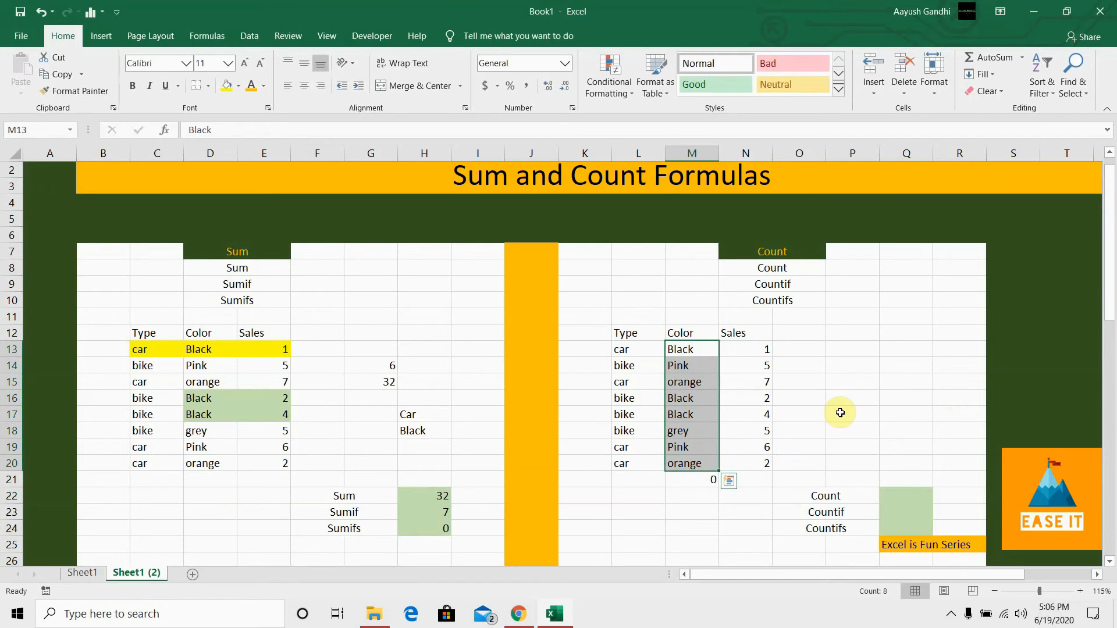
Fill the green Count result cell Q22 with a COUNT formula over the Sales range N13:N20.
click(910, 498)
text(=)
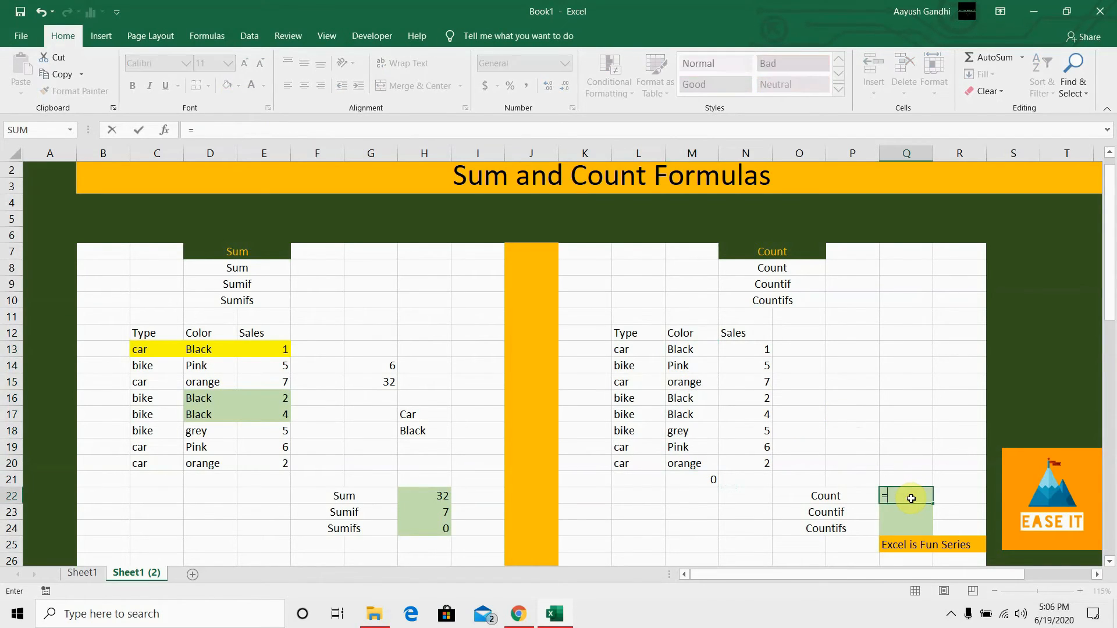
text(count)
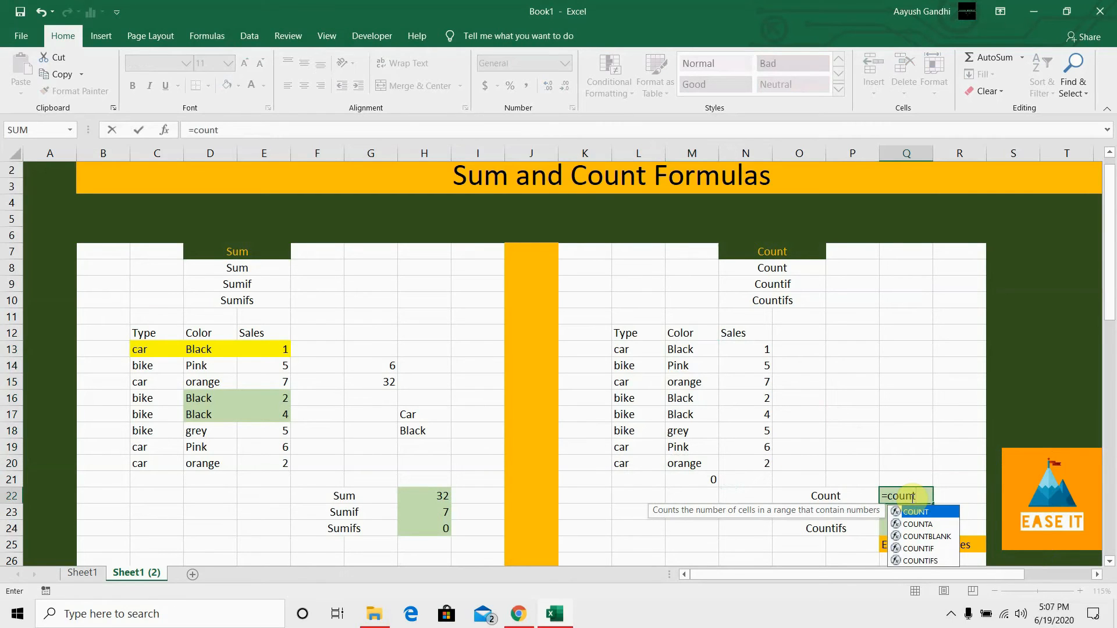
key(Tab)
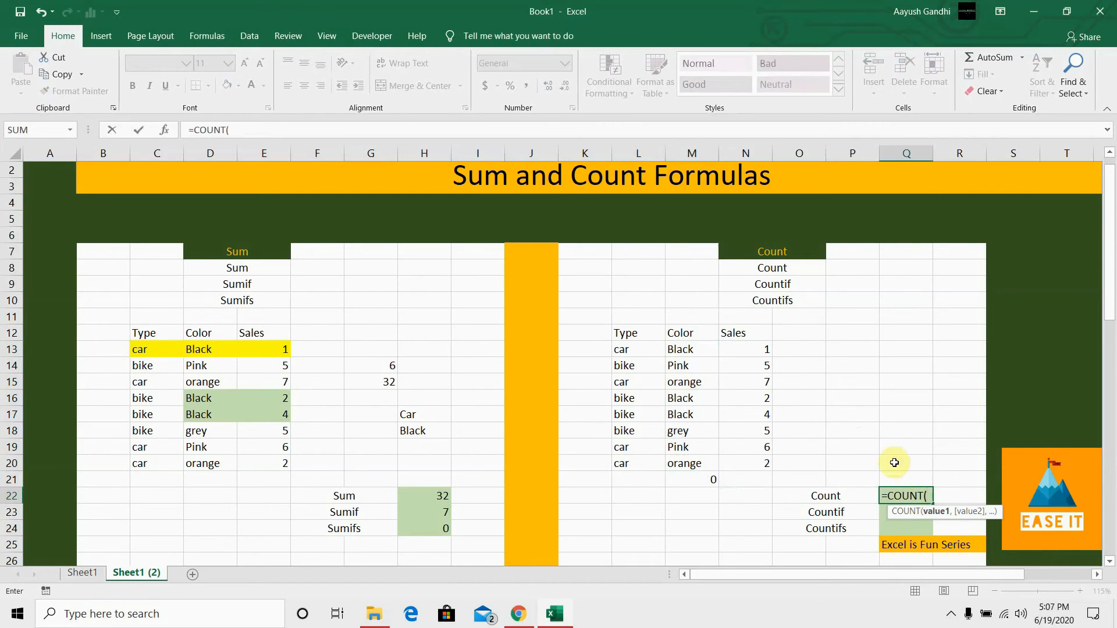
drag(756, 349, 753, 464)
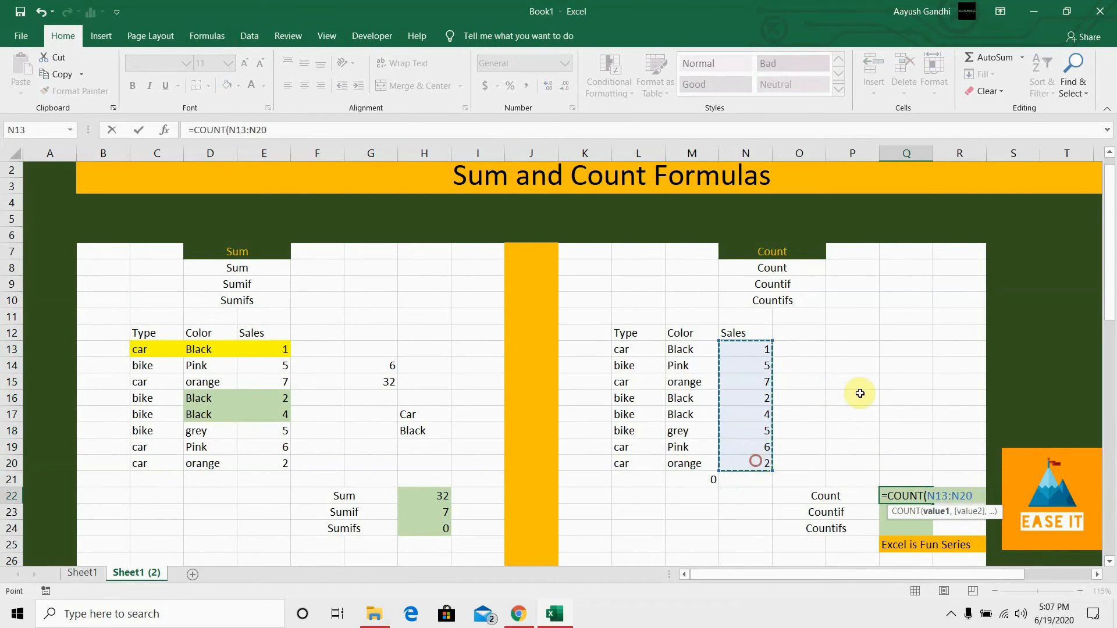
key(Return)
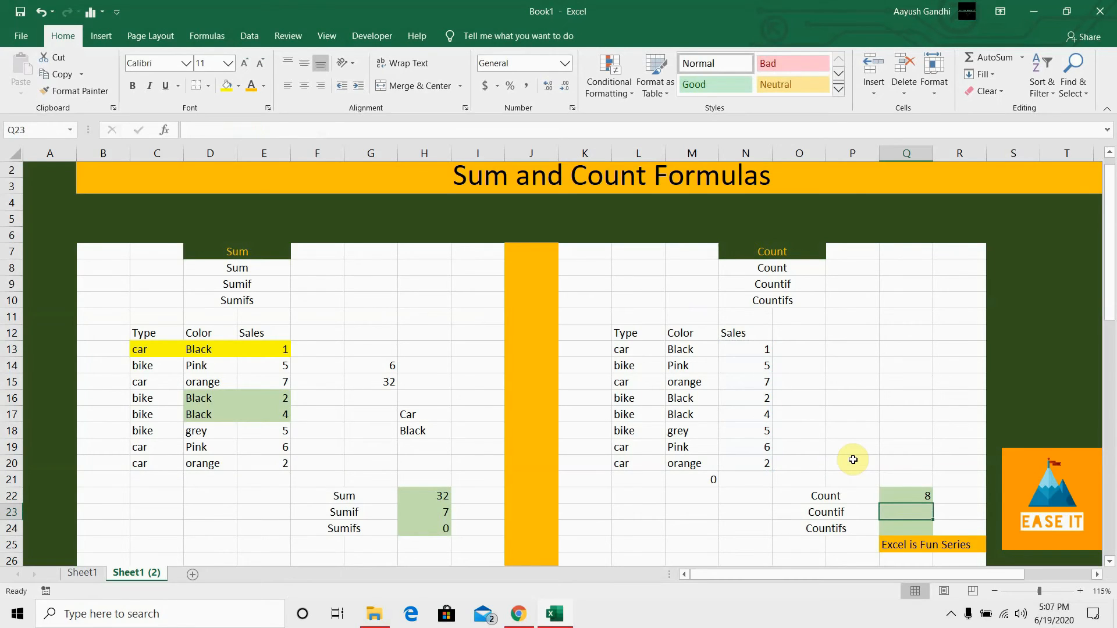
Fill the green Countif cell Q23 with a COUNTIF formula over the Color range M13:M20, using M13 as the criterion.
text(=)
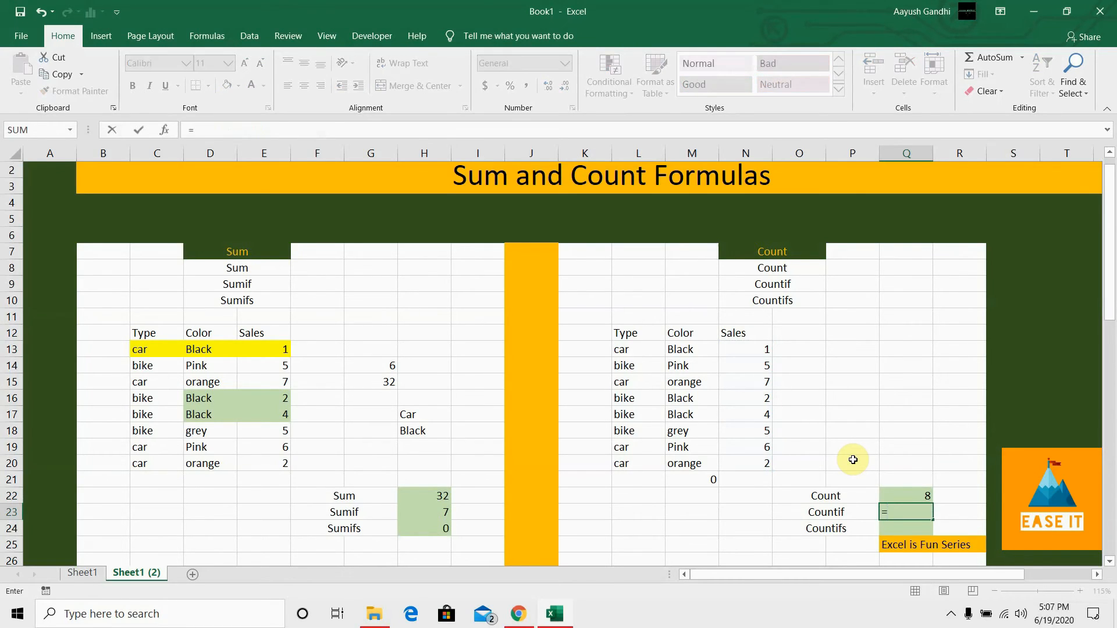
text(cou)
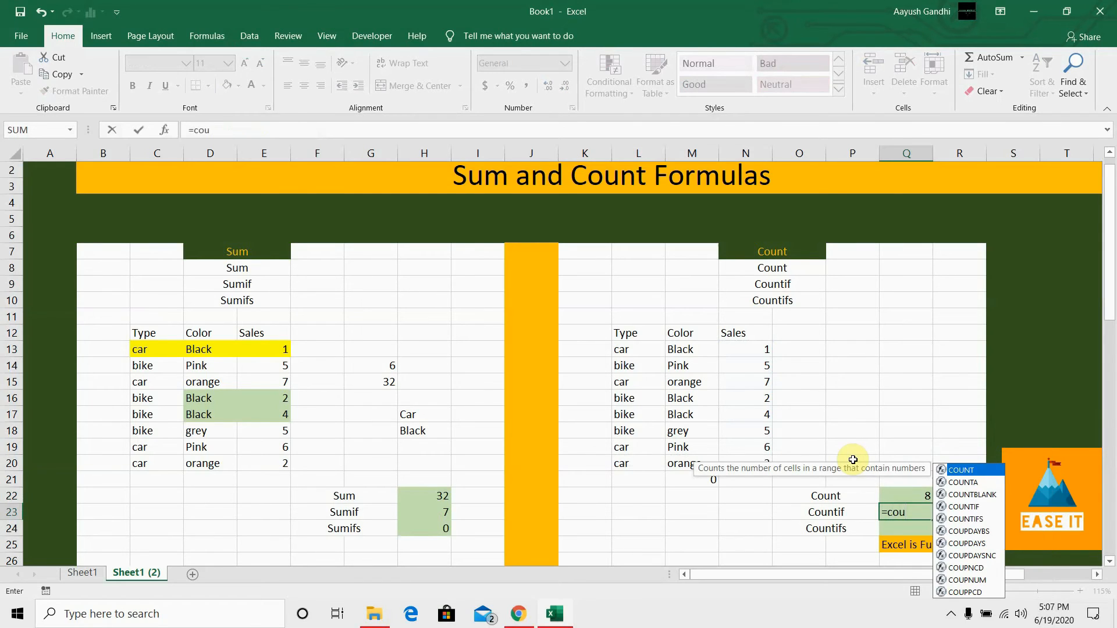
key(Down)
key(Down)
key(Down)
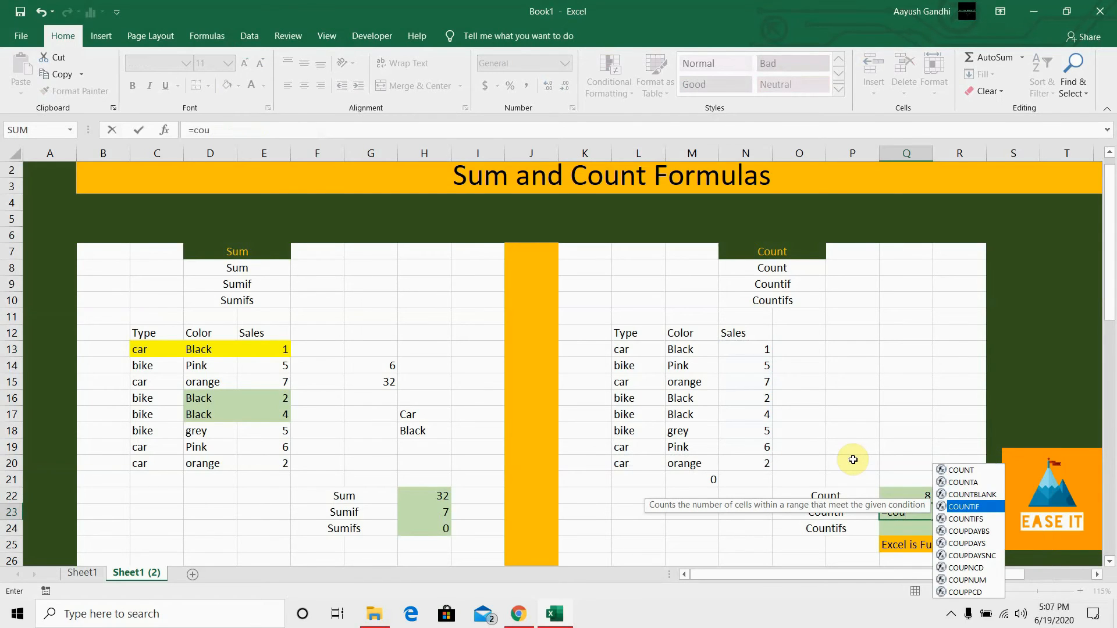
key(Tab)
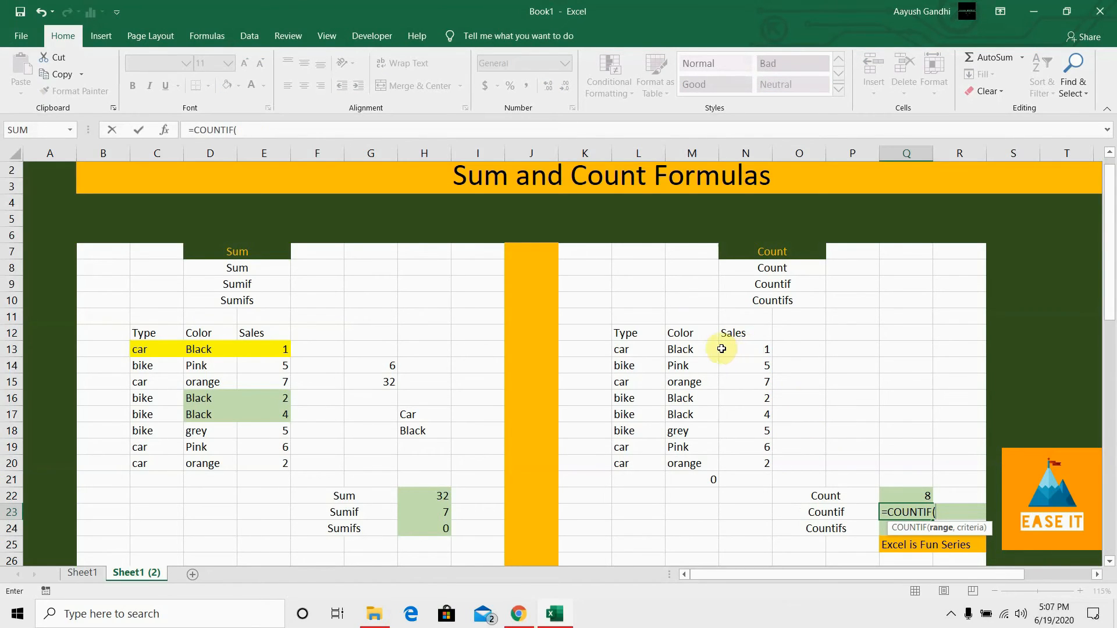
drag(691, 349, 686, 461)
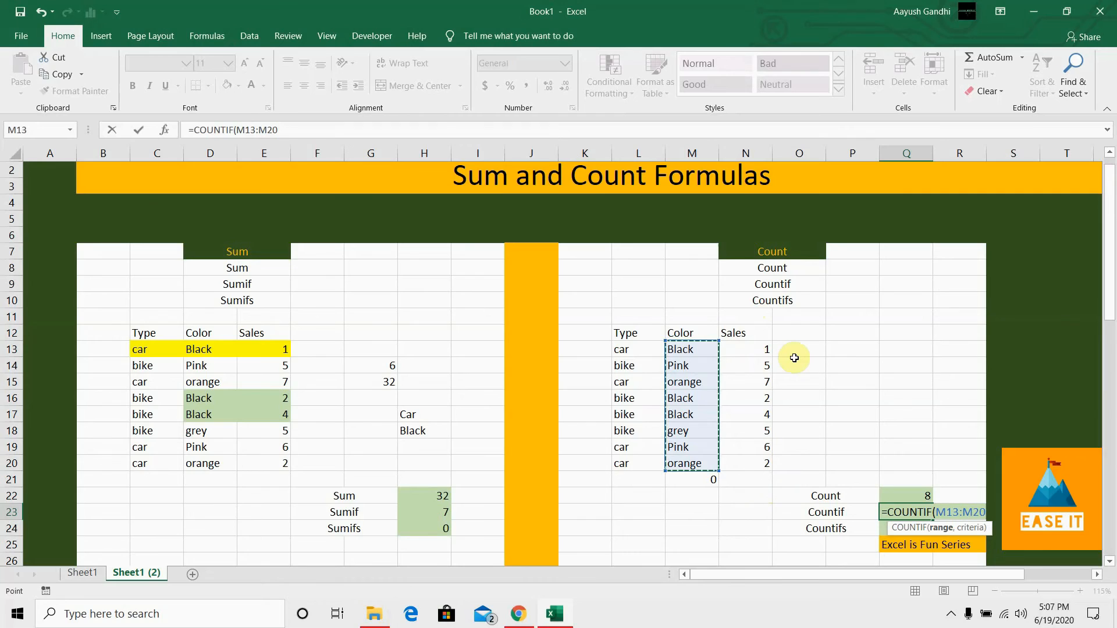
text(,)
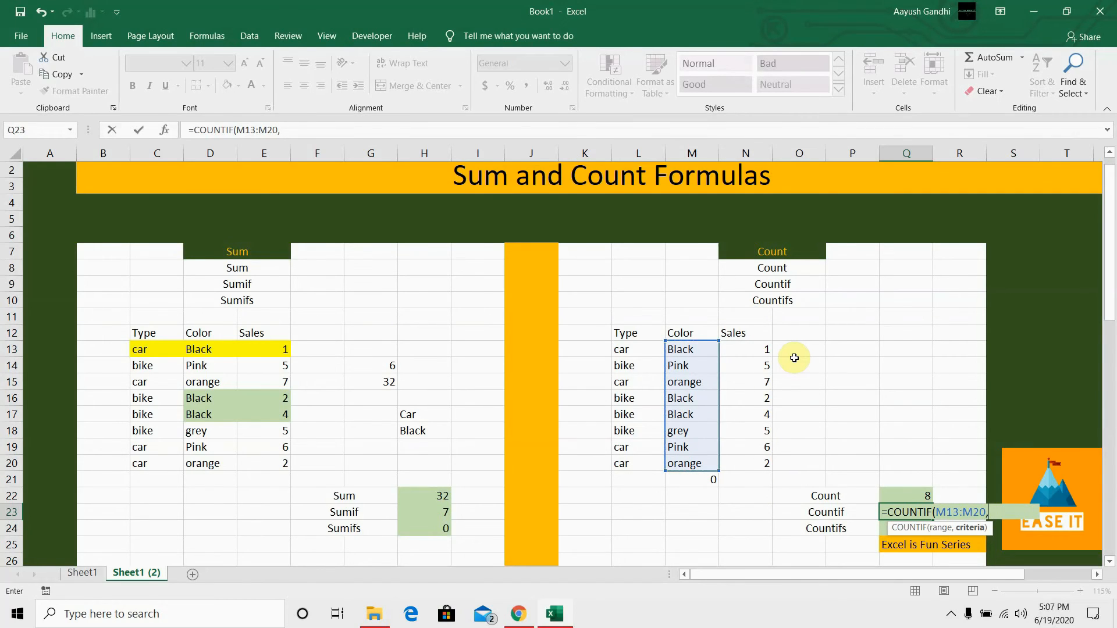
click(696, 349)
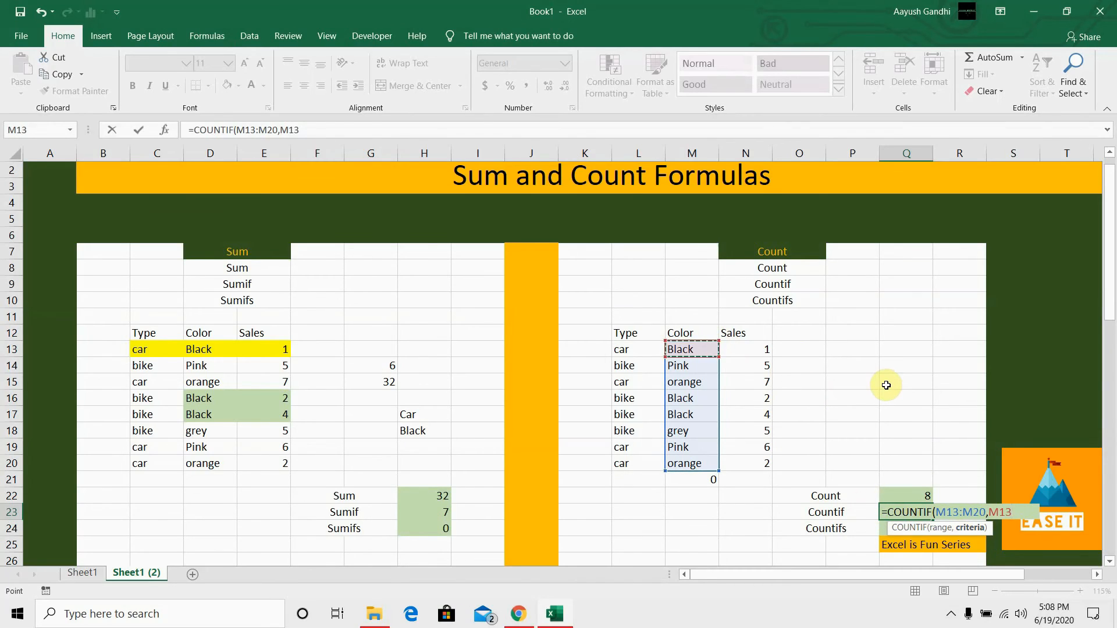
text())
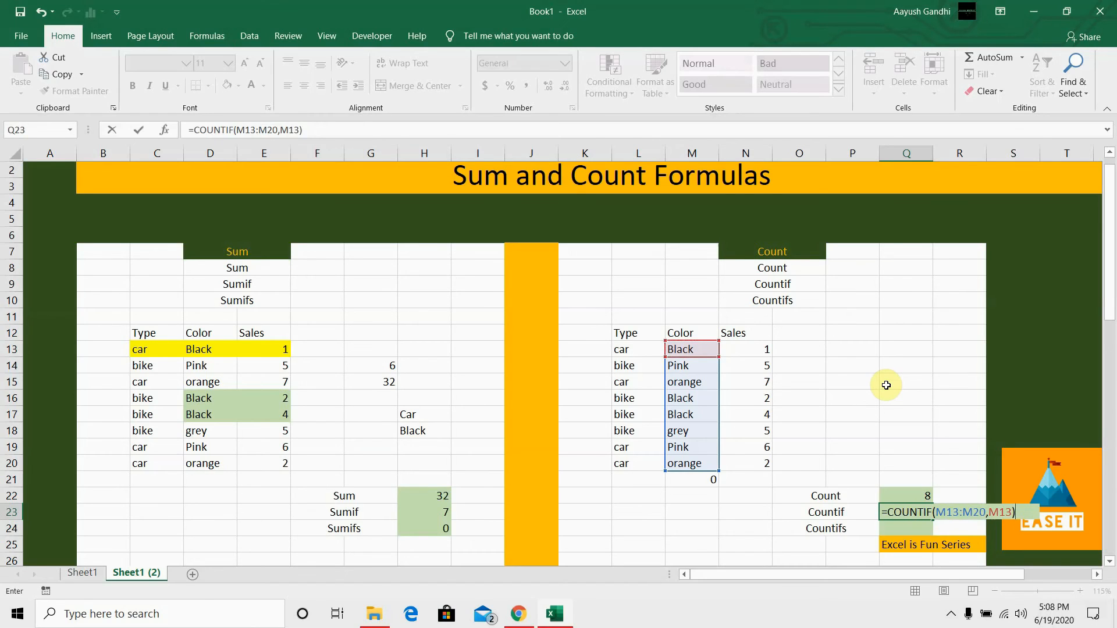
key(Return)
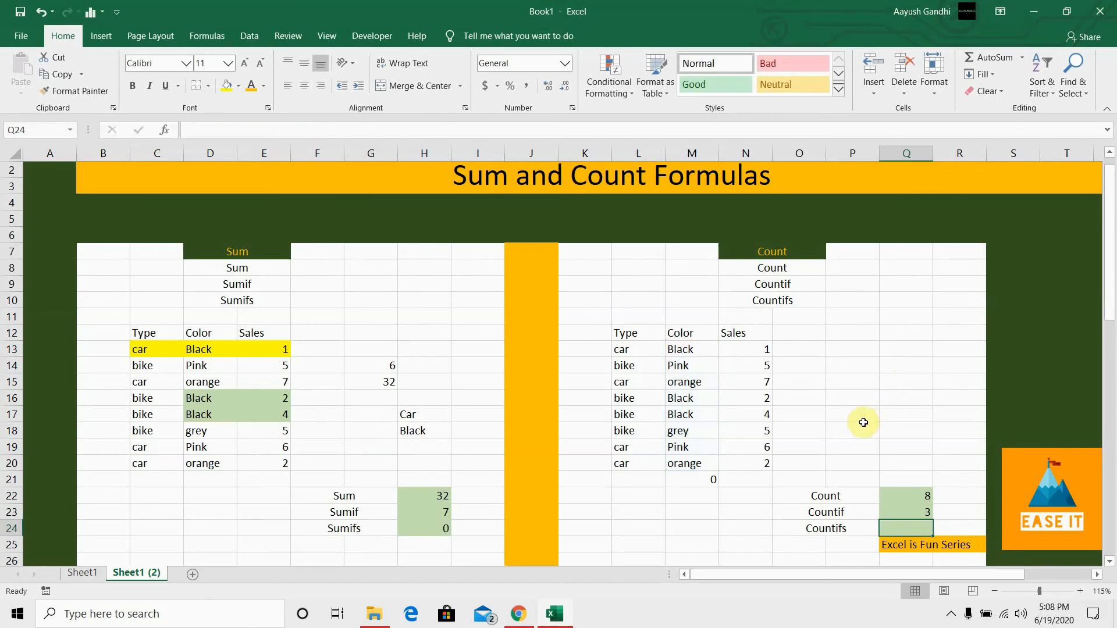
Highlight the three Black entries in the second table's Color column, M13, M16 and M17, with yellow fill.
drag(686, 349, 694, 466)
click(688, 352)
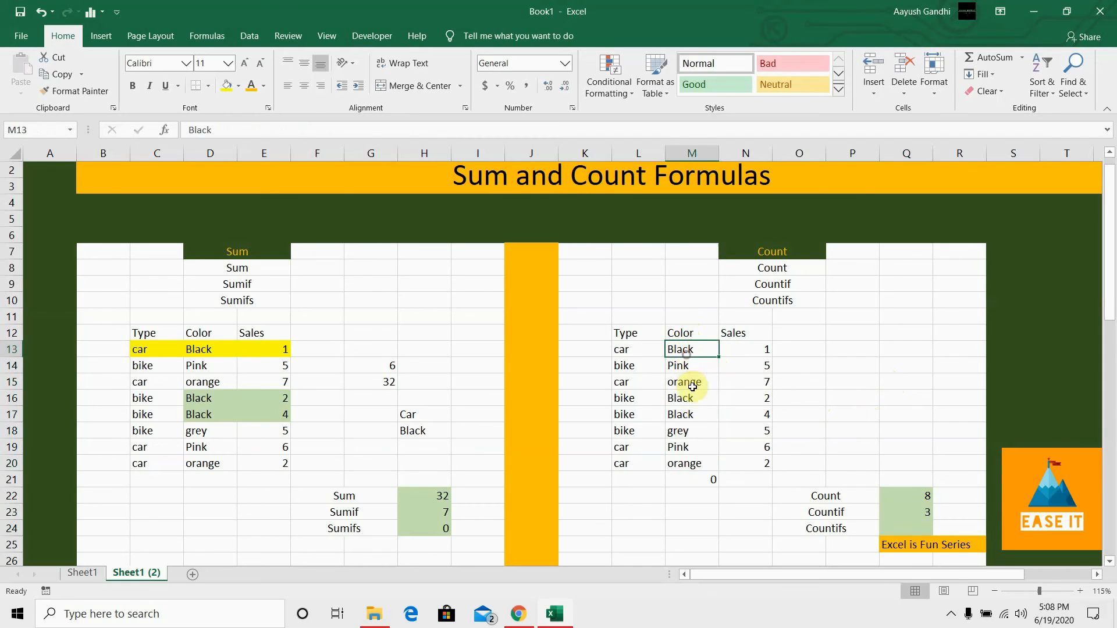
click(698, 403)
double_click(695, 415)
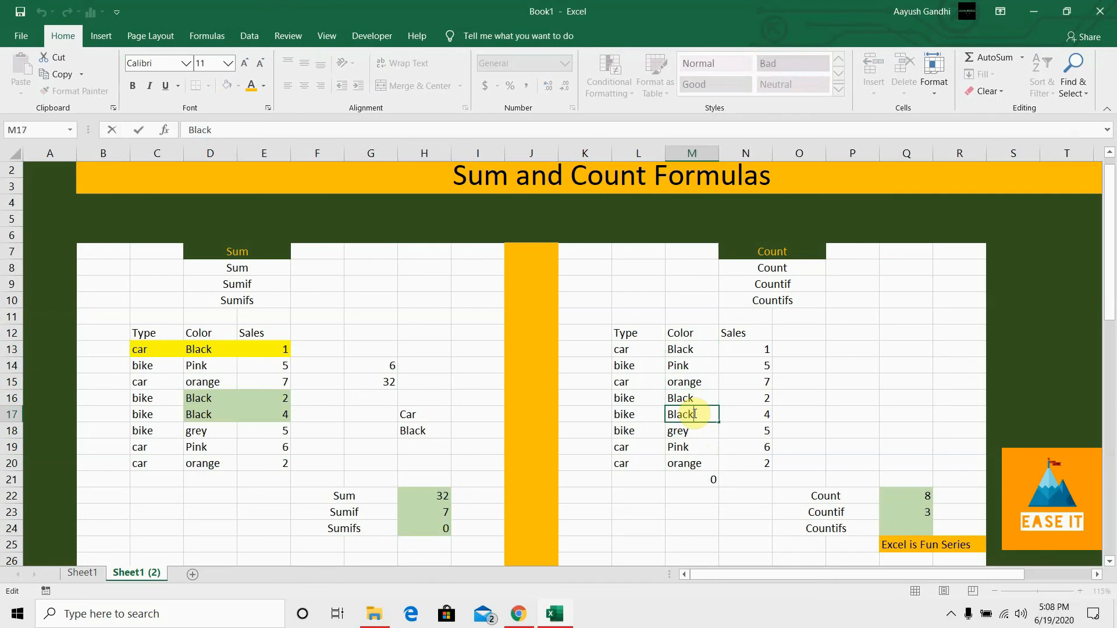
key(Escape)
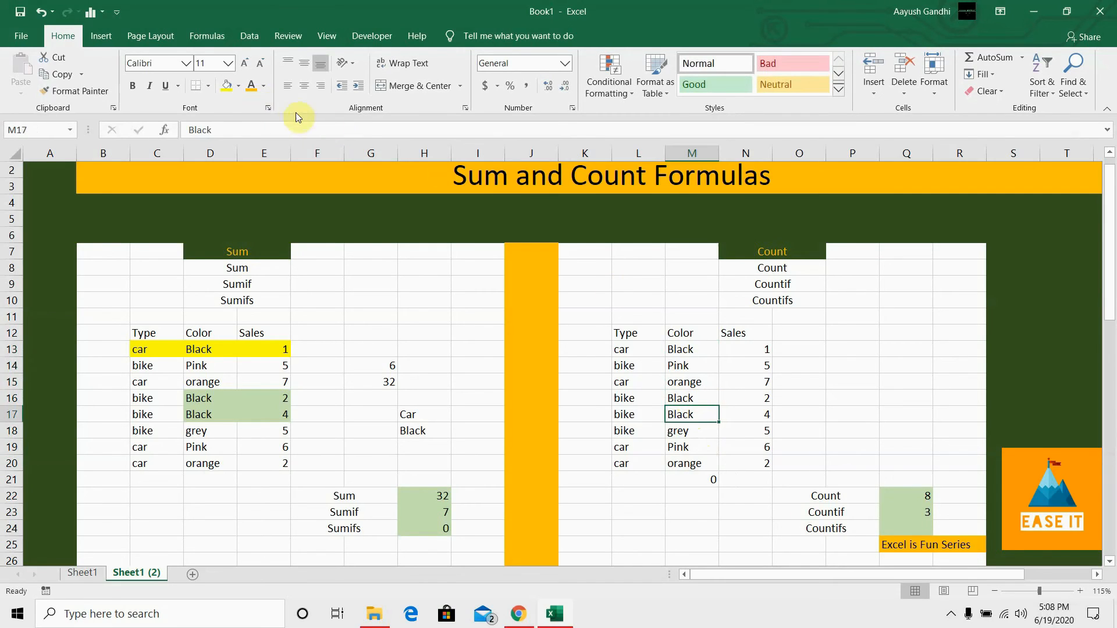
click(226, 85)
click(697, 399)
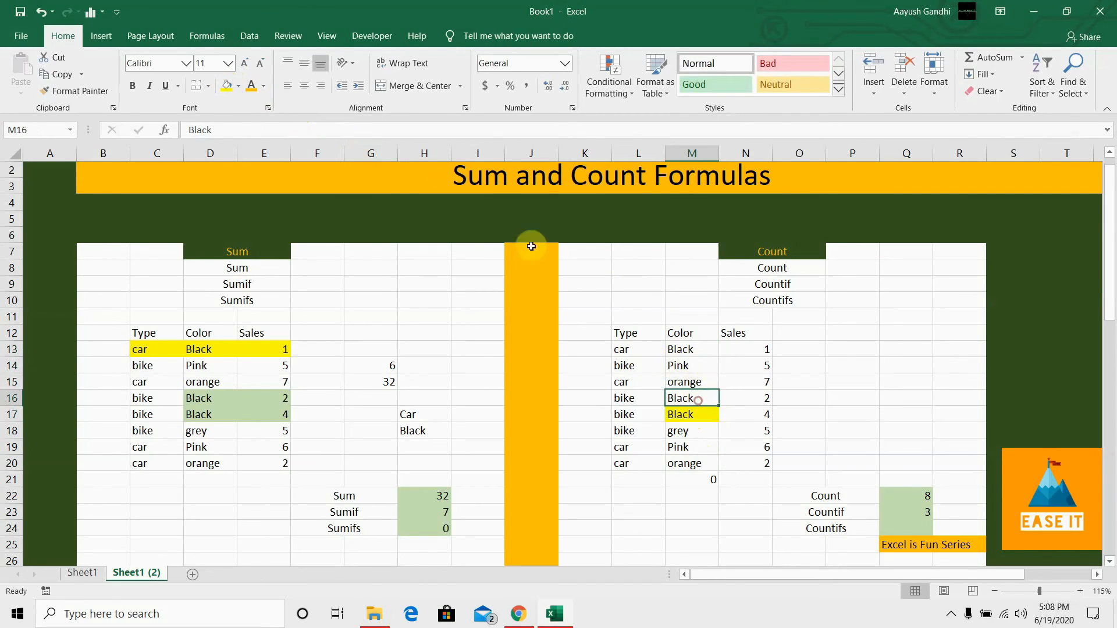
click(227, 88)
click(690, 348)
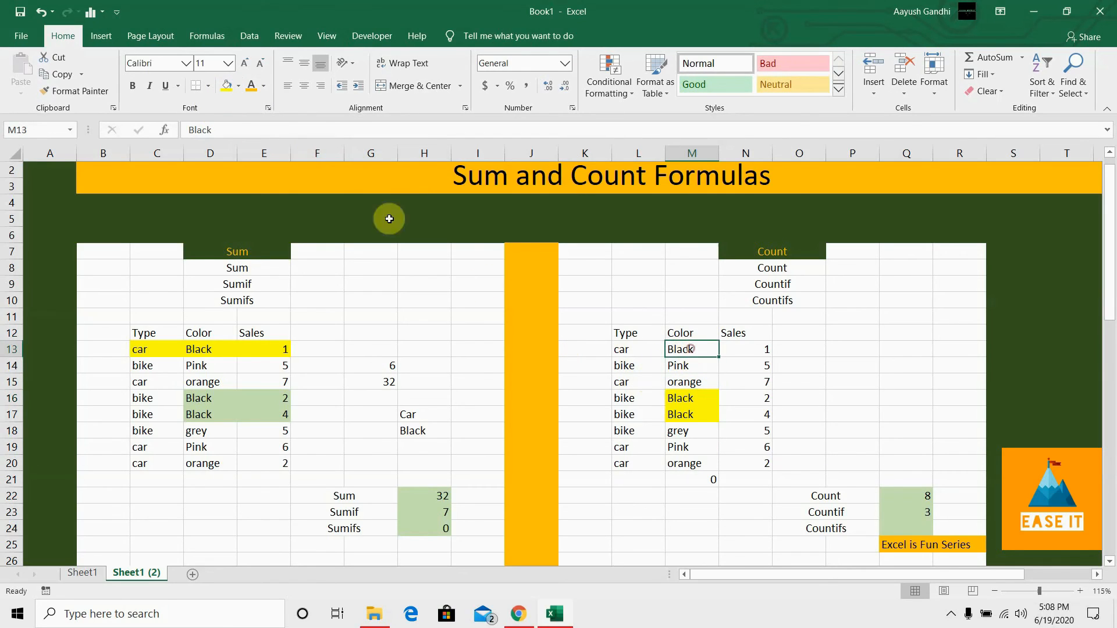
click(227, 85)
click(820, 397)
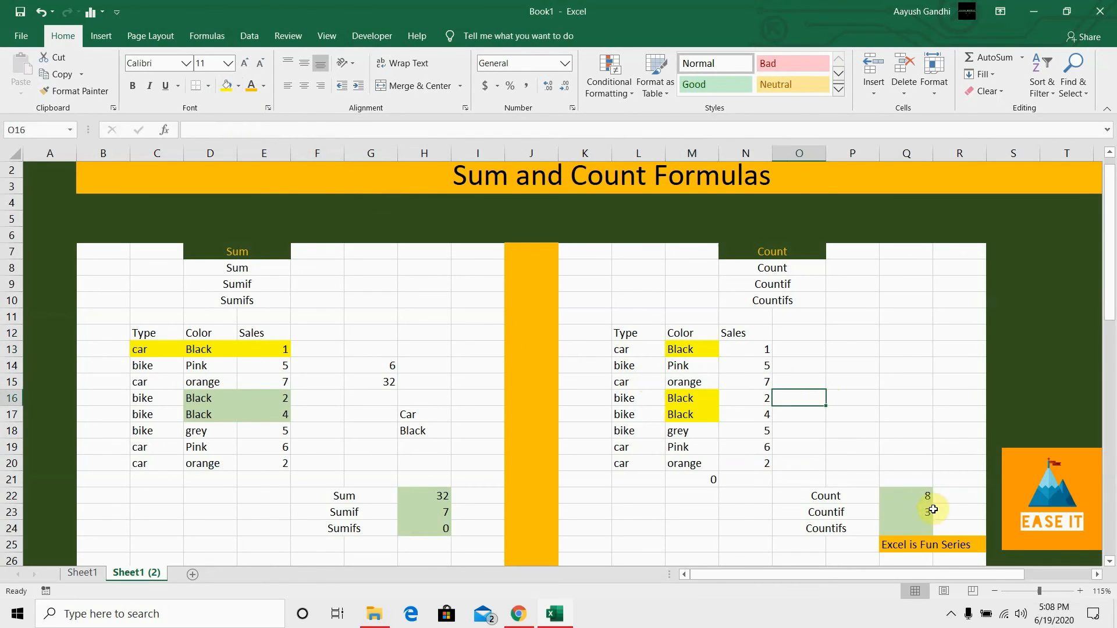
Start a COUNTIFS formula in the green cell Q24 with the Type range L13:L20 and the criterion "car".
click(924, 527)
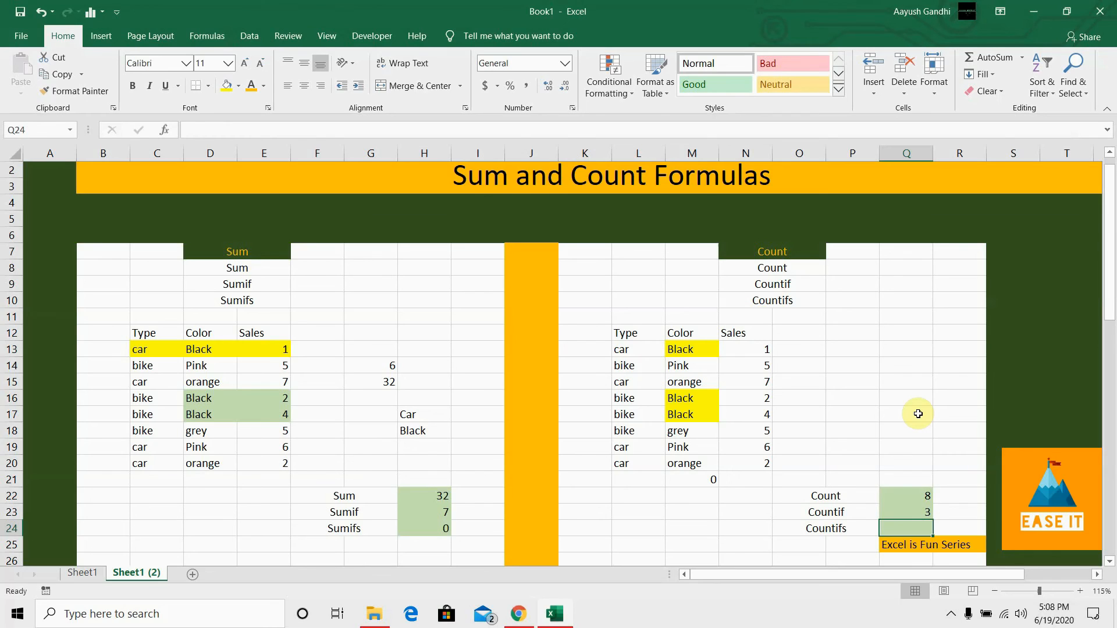
text(=coun)
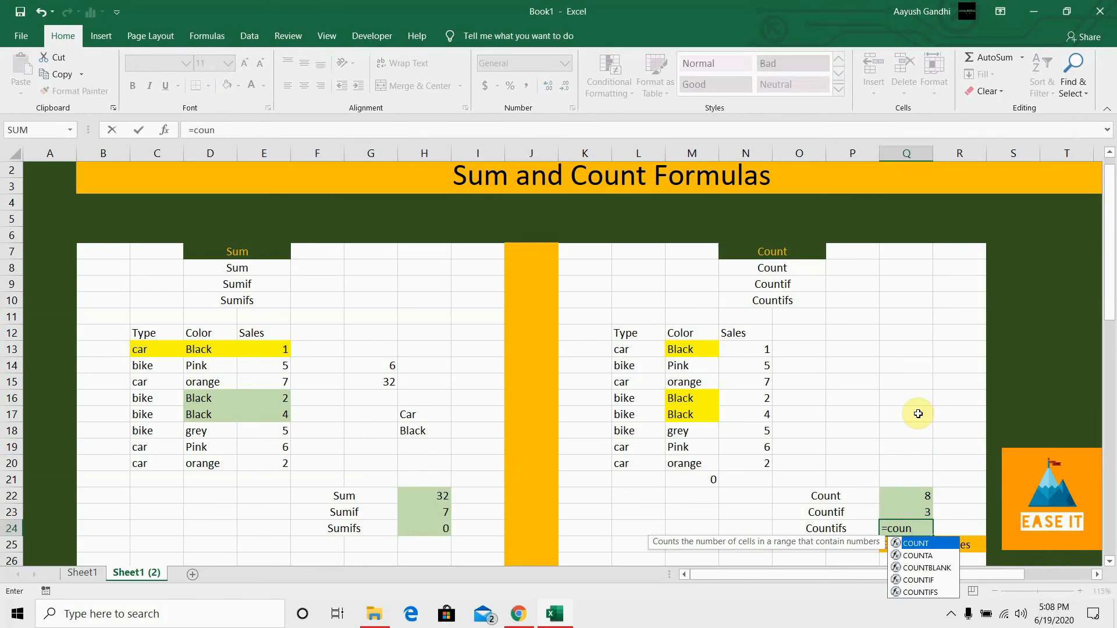
key(Down)
key(Down)
key(Down)
key(Down)
key(Tab)
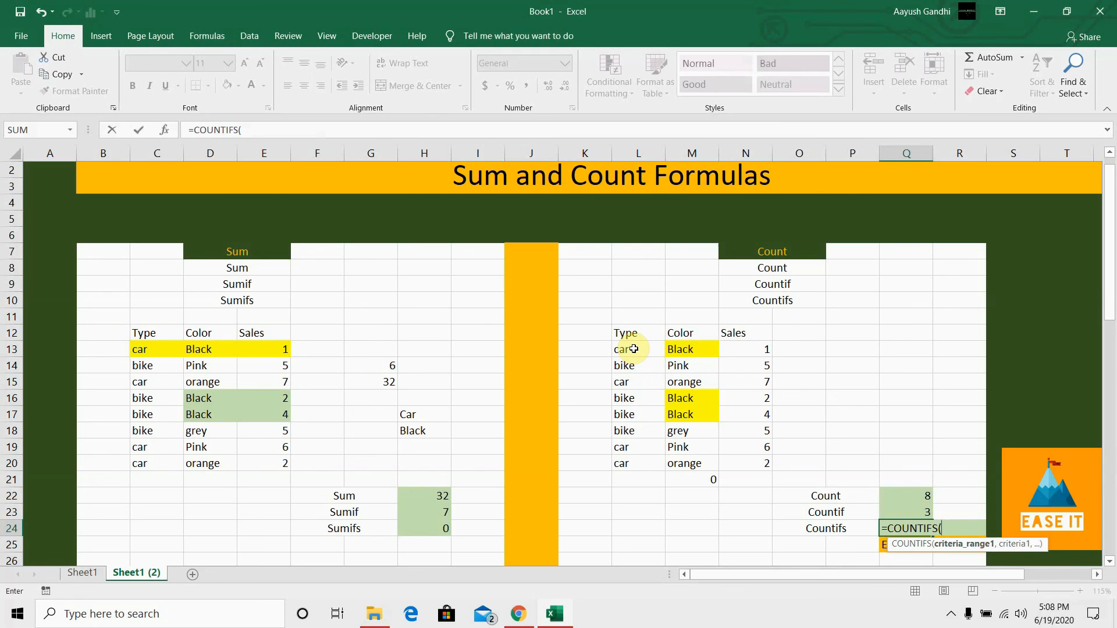
click(677, 349)
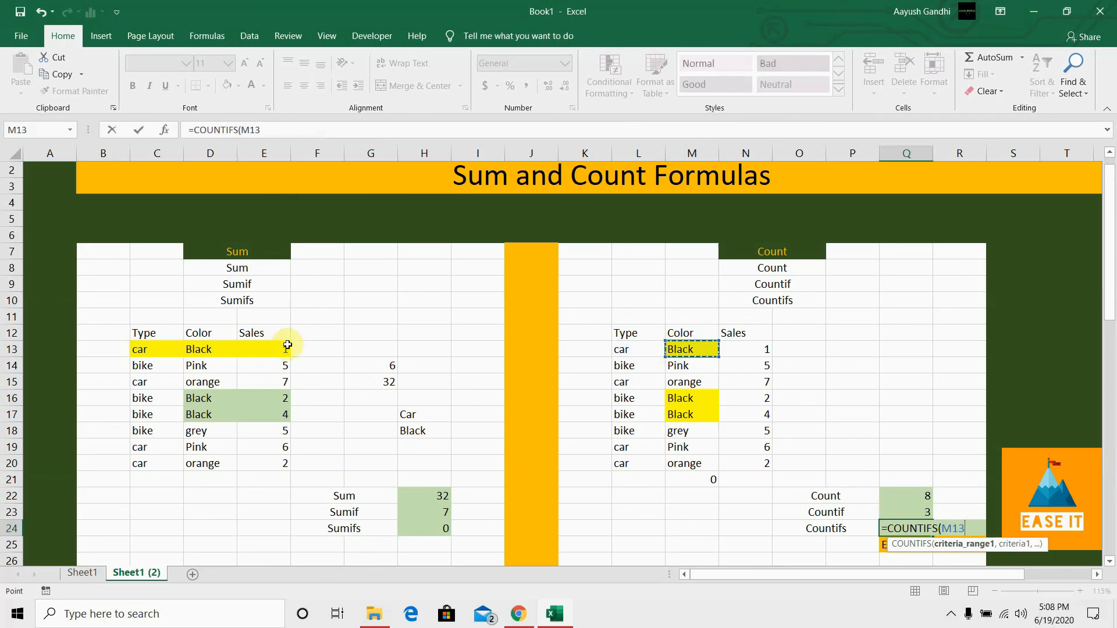
click(586, 381)
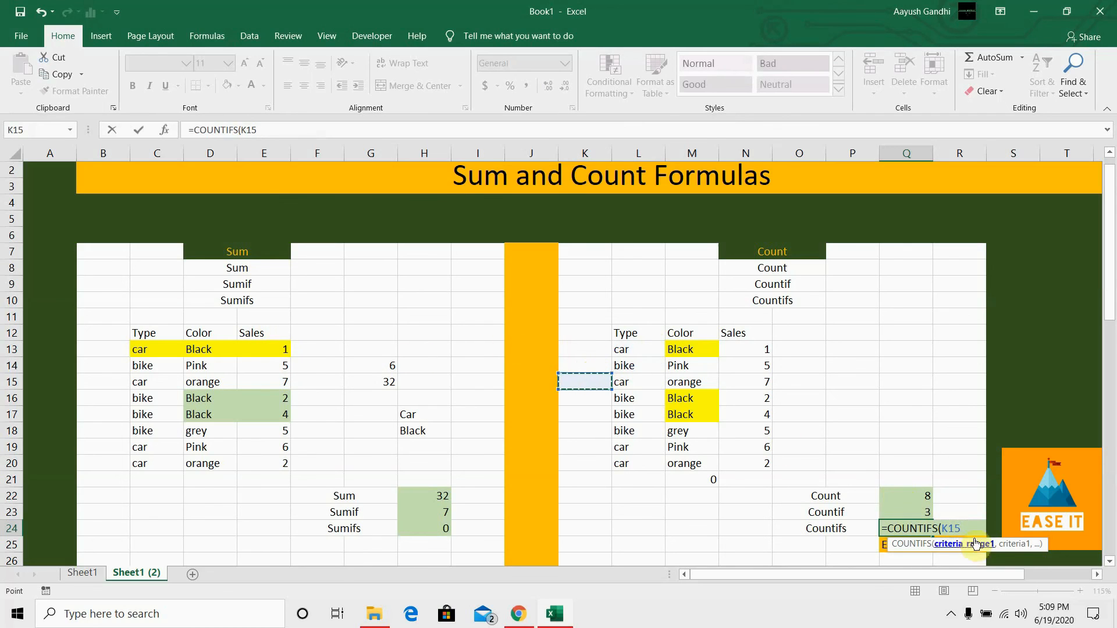
drag(621, 349, 643, 463)
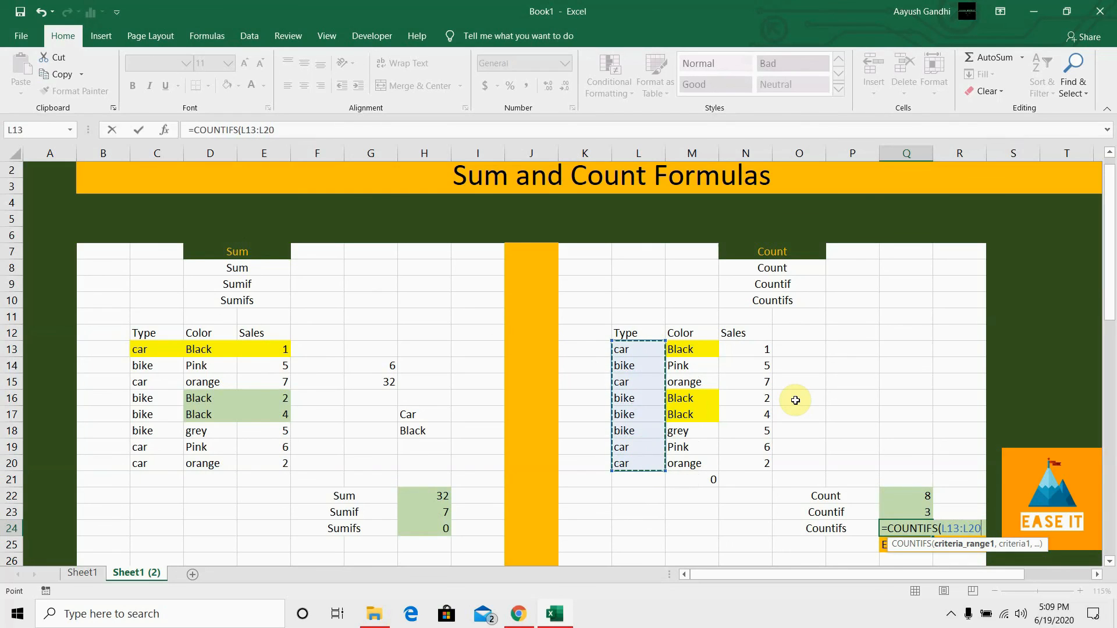
text(,)
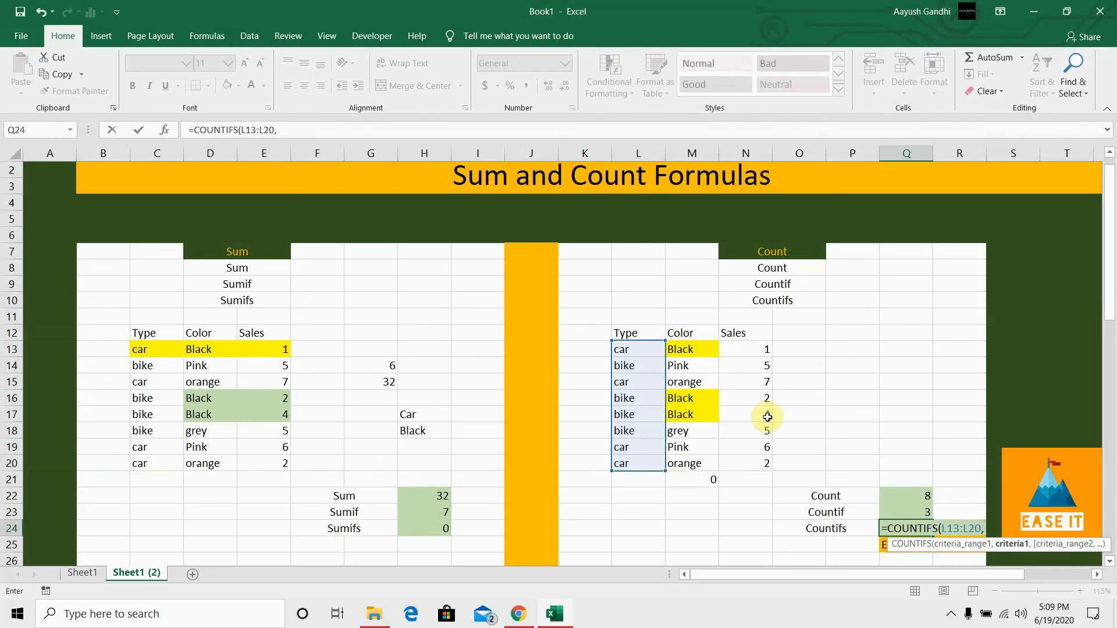
text("car)
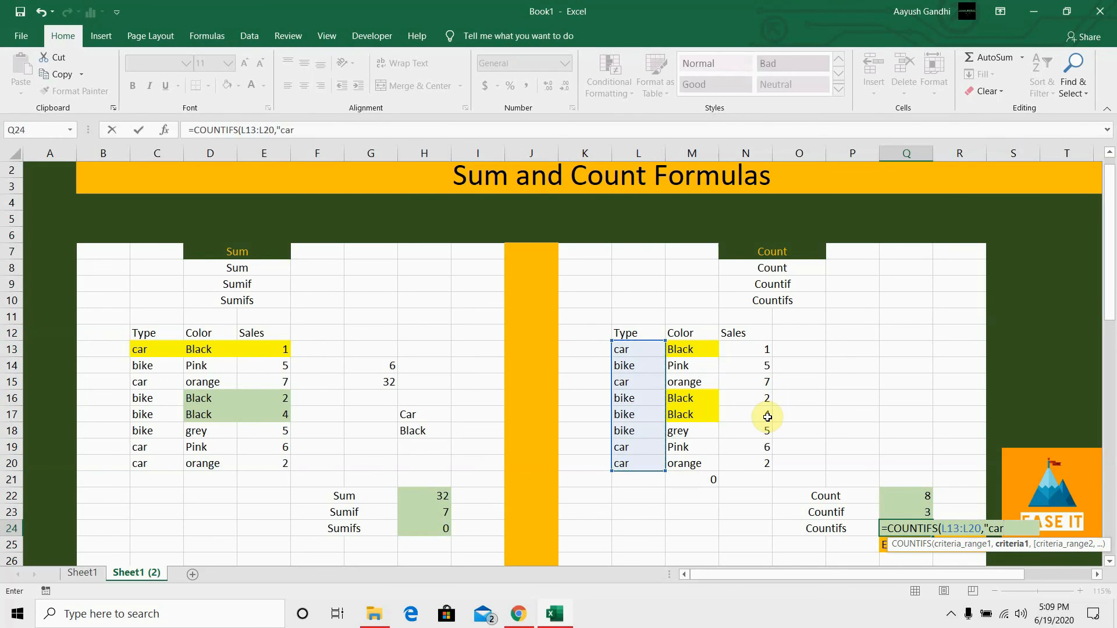
text(",)
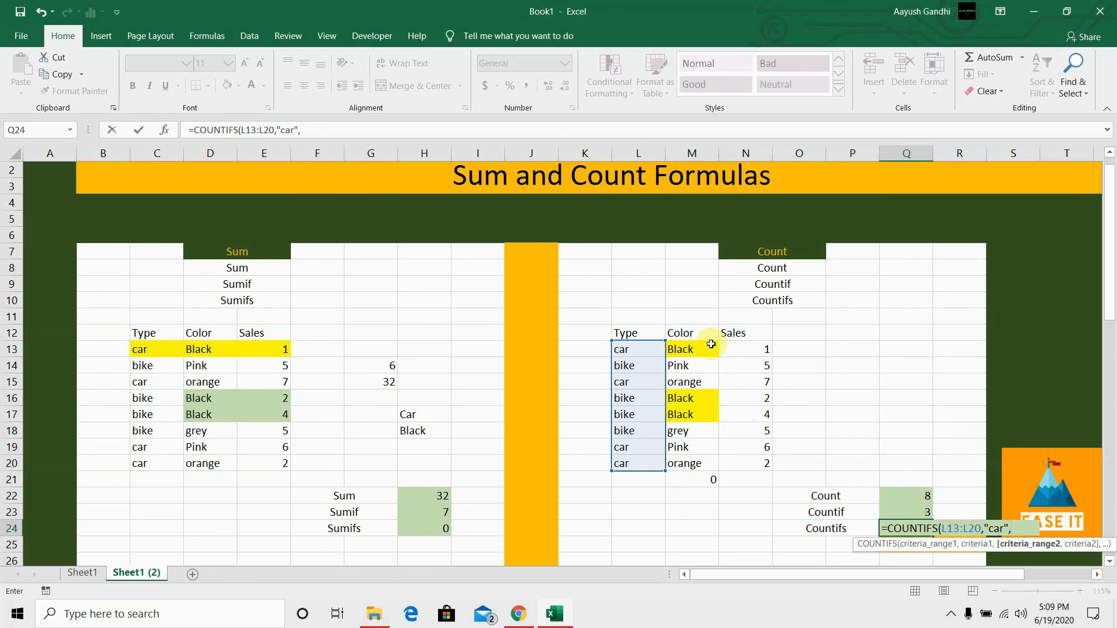
Complete the COUNTIFS formula in Q24 with the Color range M13:M20 and cell M13 as the second criterion.
drag(701, 348, 698, 463)
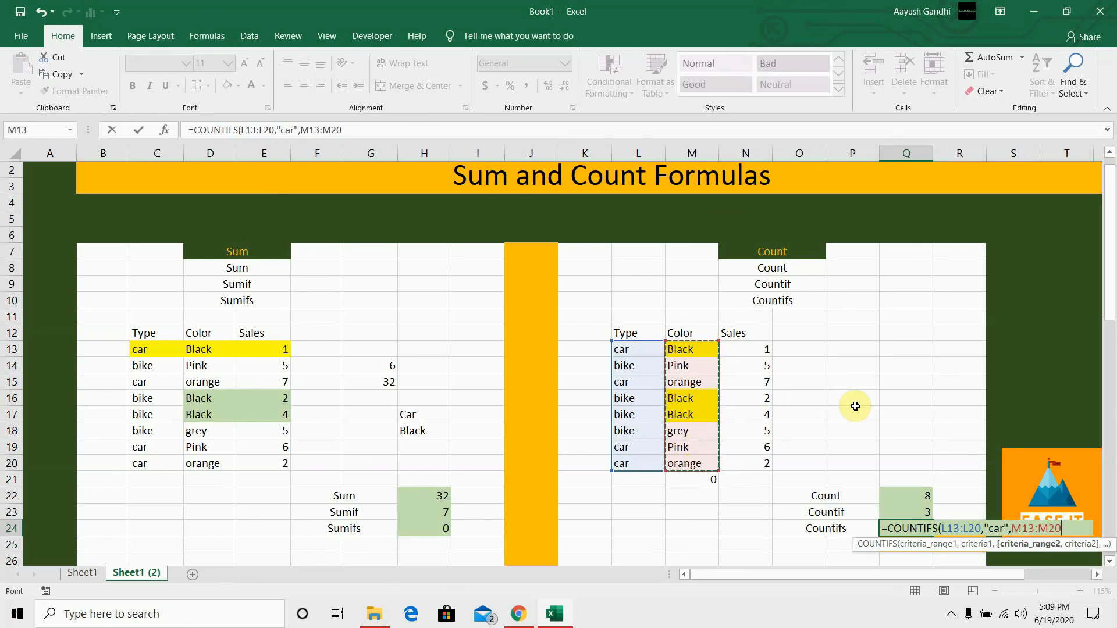
text(,)
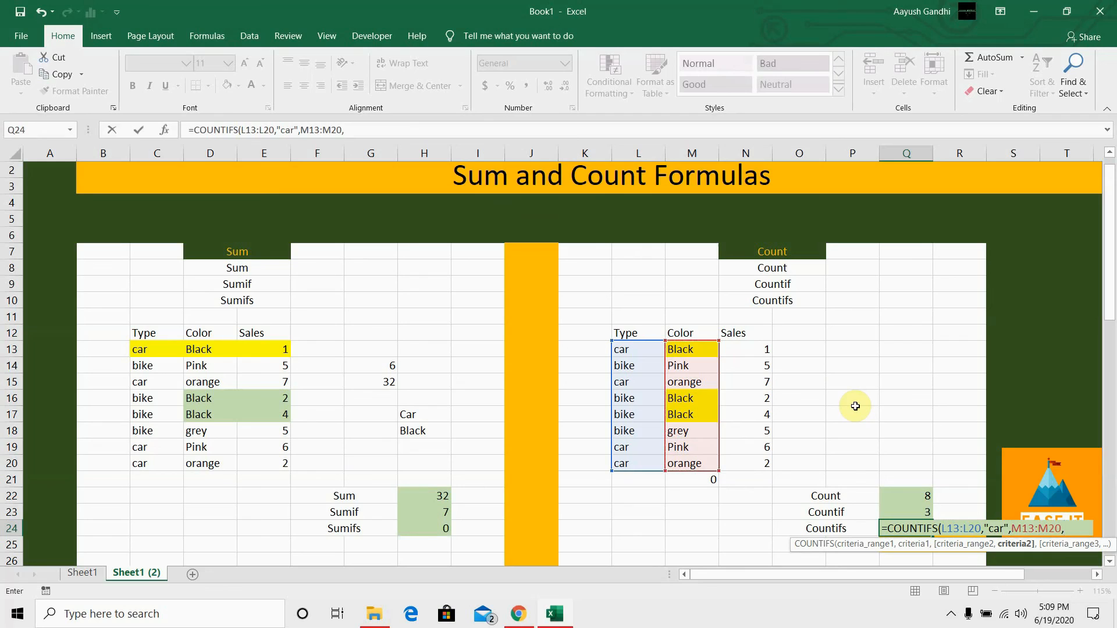
click(698, 350)
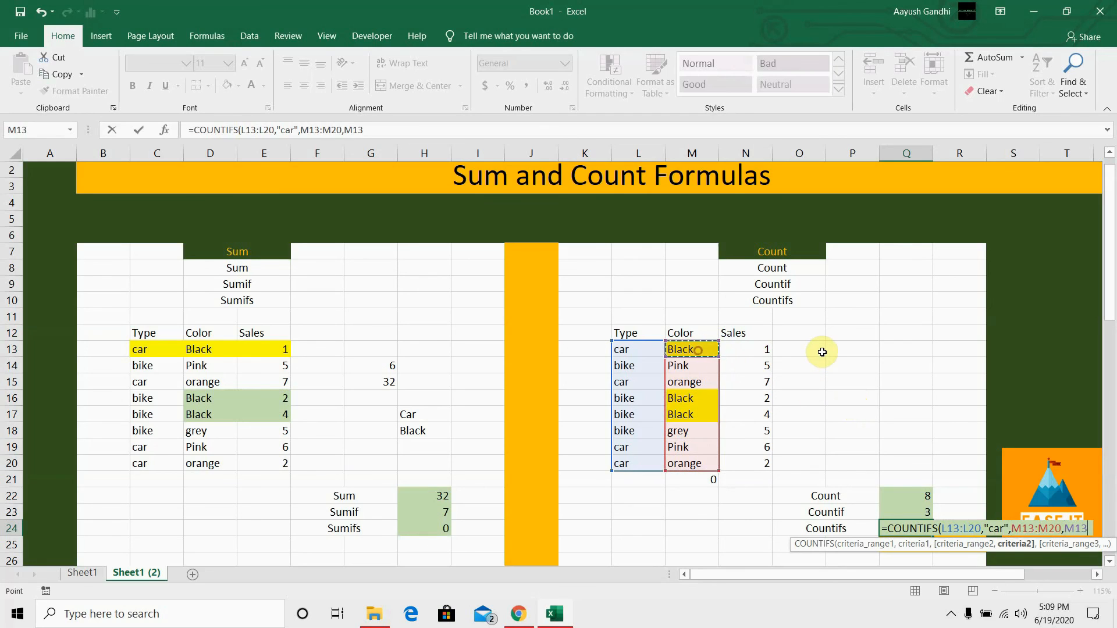
text())
key(Return)
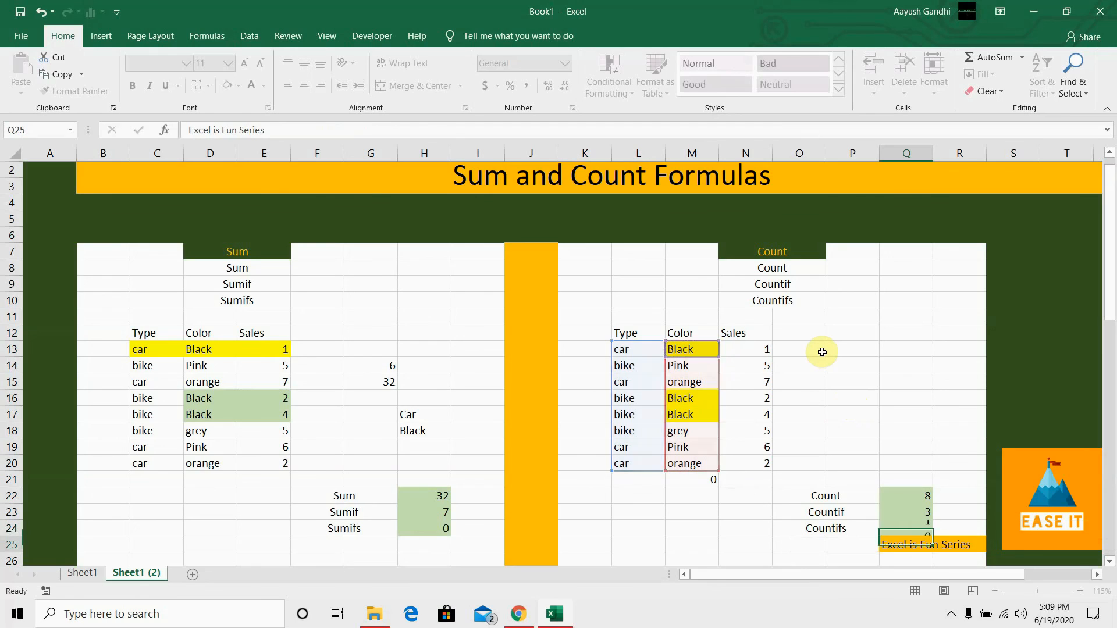